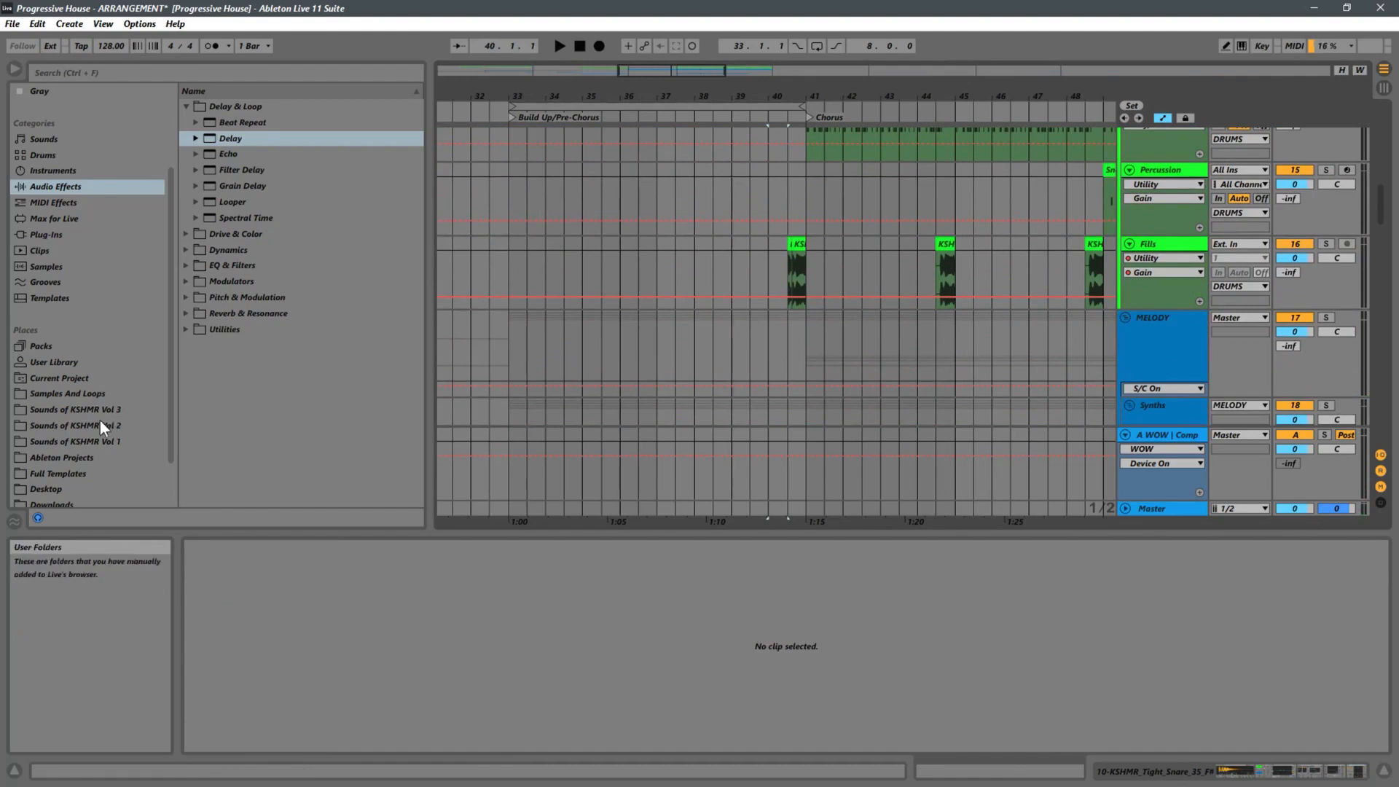
Step: Show the Sounds of KSHMR Vol 3 folder and collapse its KSHMR_Tight_Snares and KSHMR_Snares subfolders
click(100, 412)
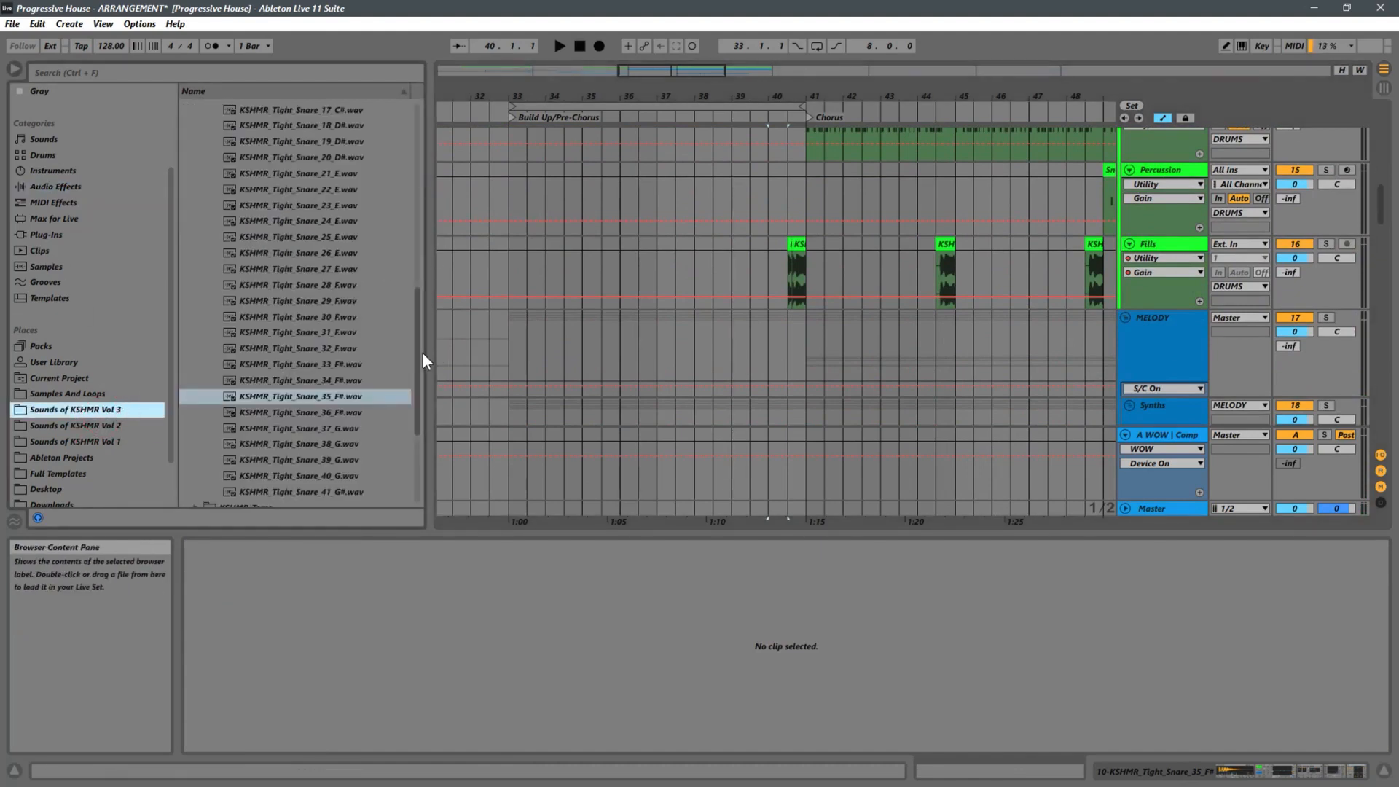
drag(422, 352, 410, 172)
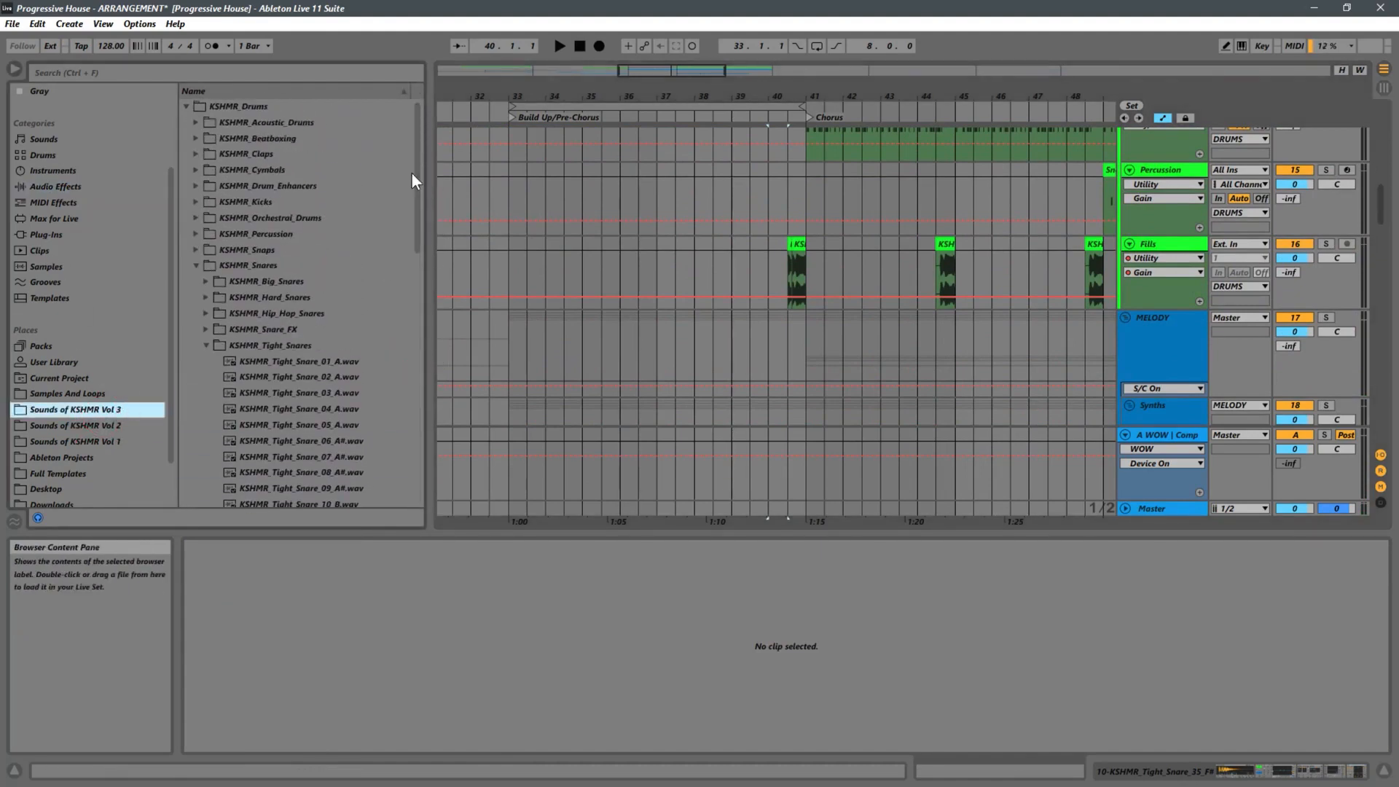
click(206, 344)
click(195, 266)
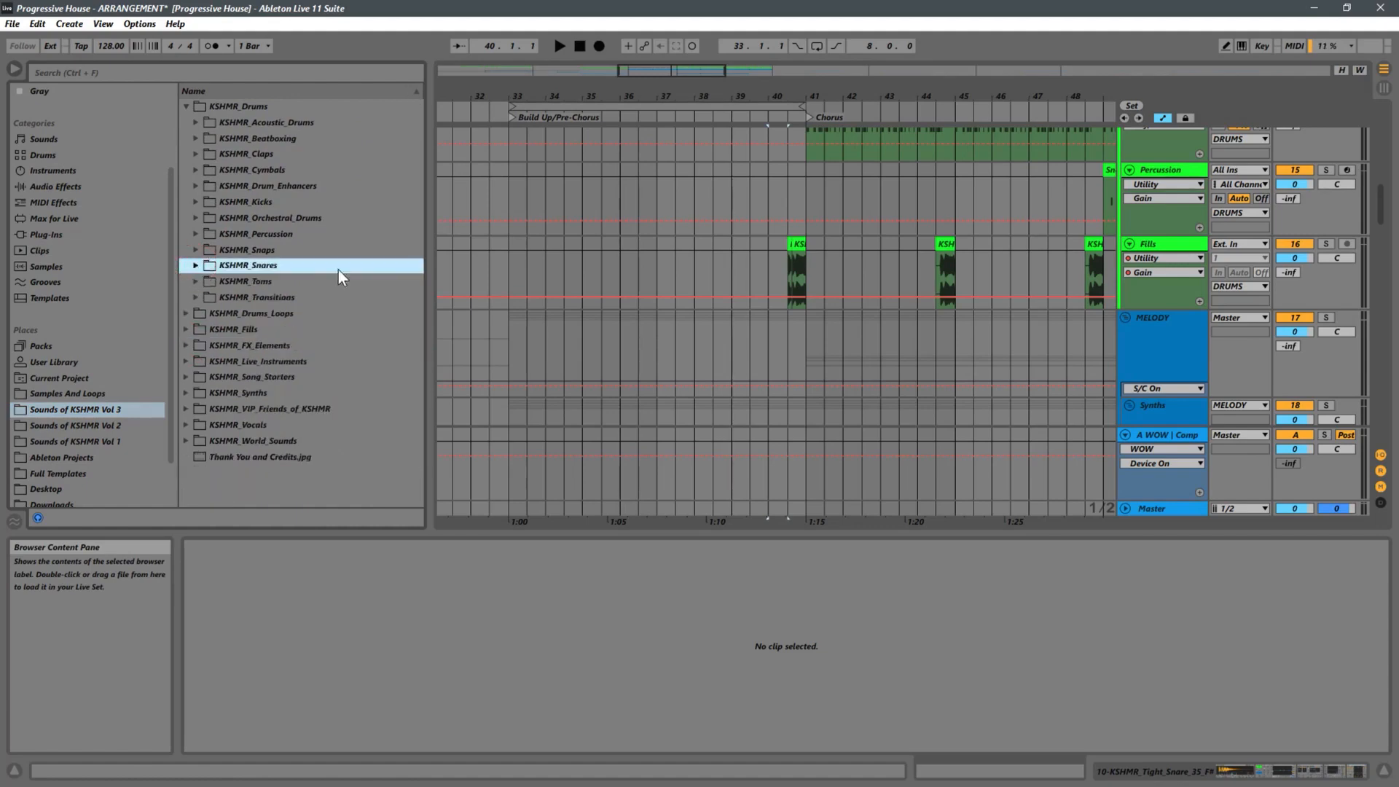
Step: Set the insert marker at bar 40 on the Fills track, just before the fill clip leading into the Chorus
scroll(849, 277, up, 3)
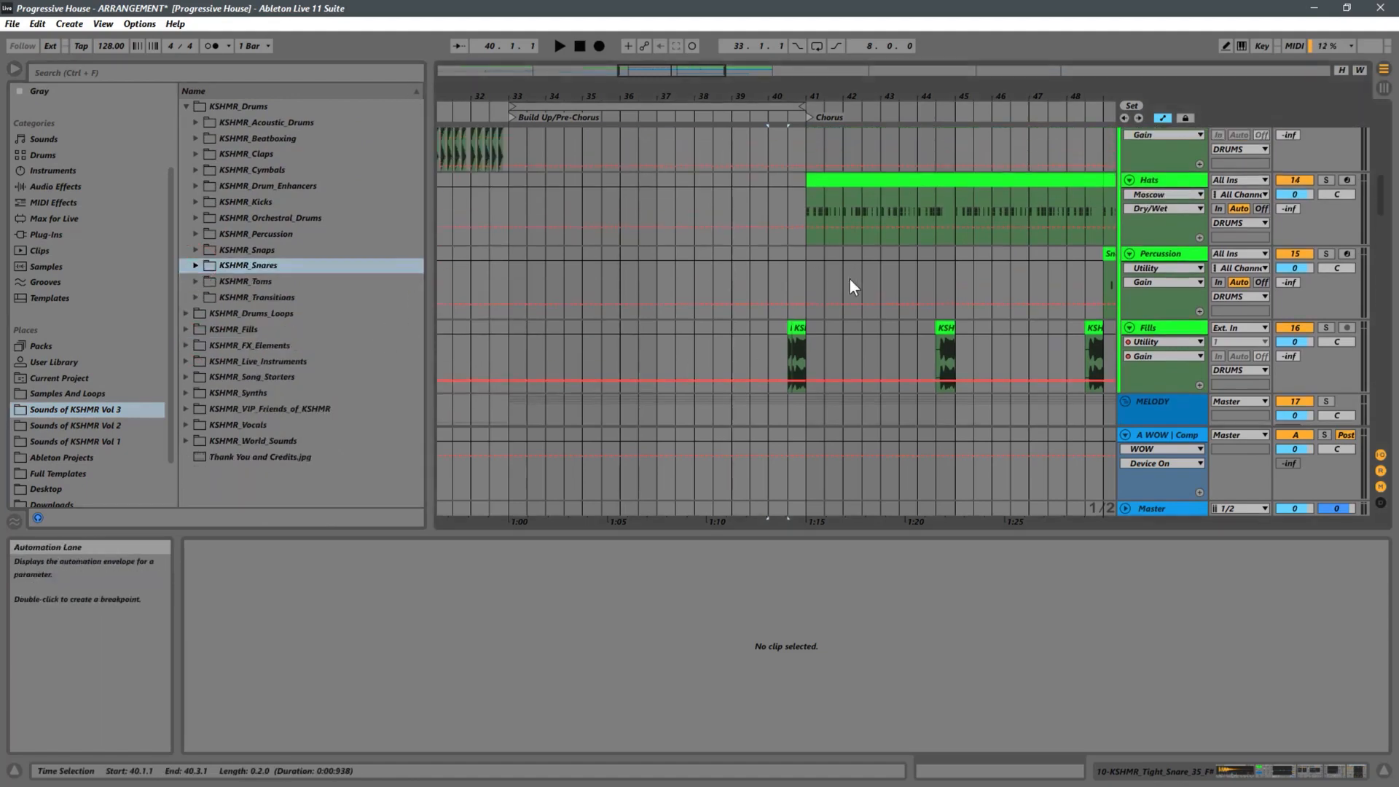
click(771, 331)
drag(794, 94, 797, 139)
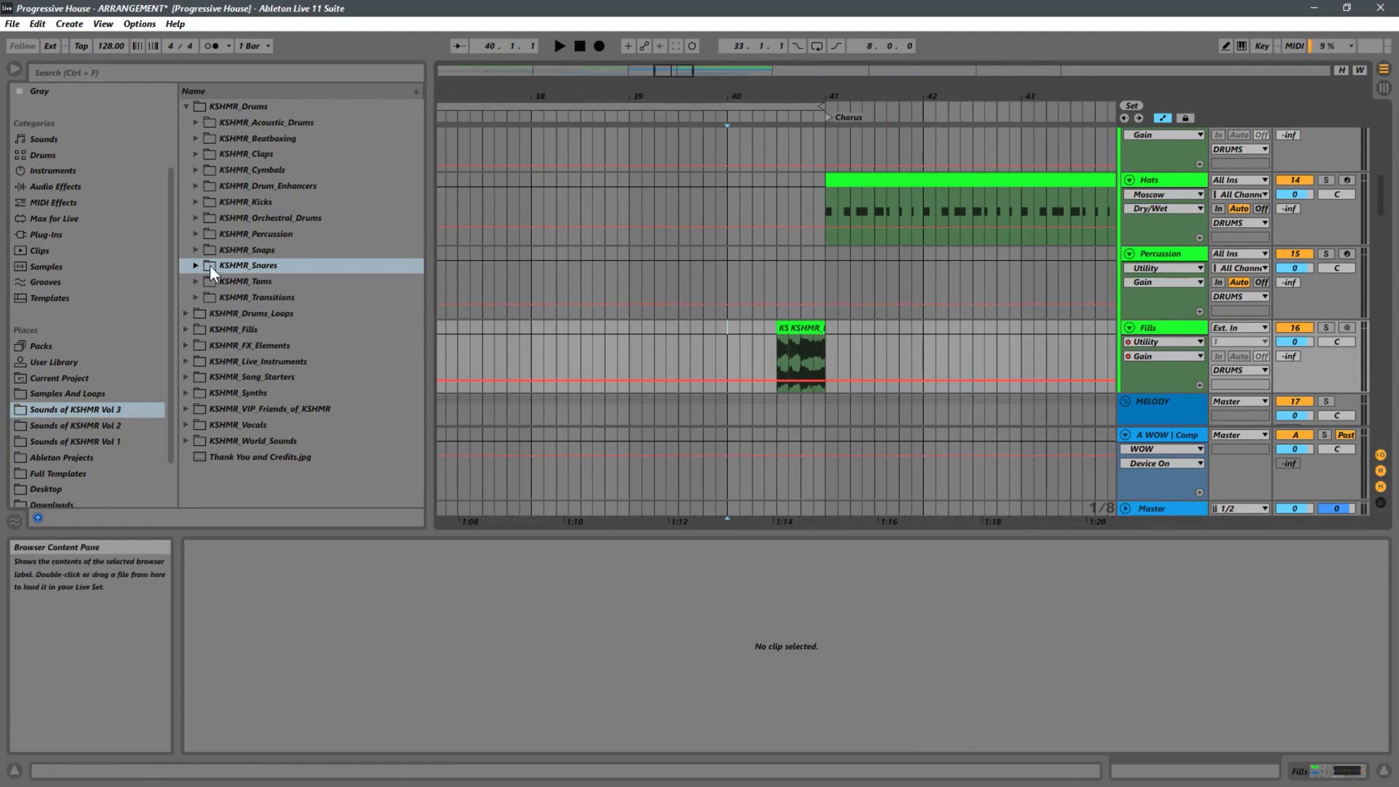
Step: Expand KSHMR_Fills, KSHMR_Short_Fills and KSHMR_Short_Fills_130-160, and audition KSHMR_Short_Drum_Fill_04_140.wav
double_click(201, 328)
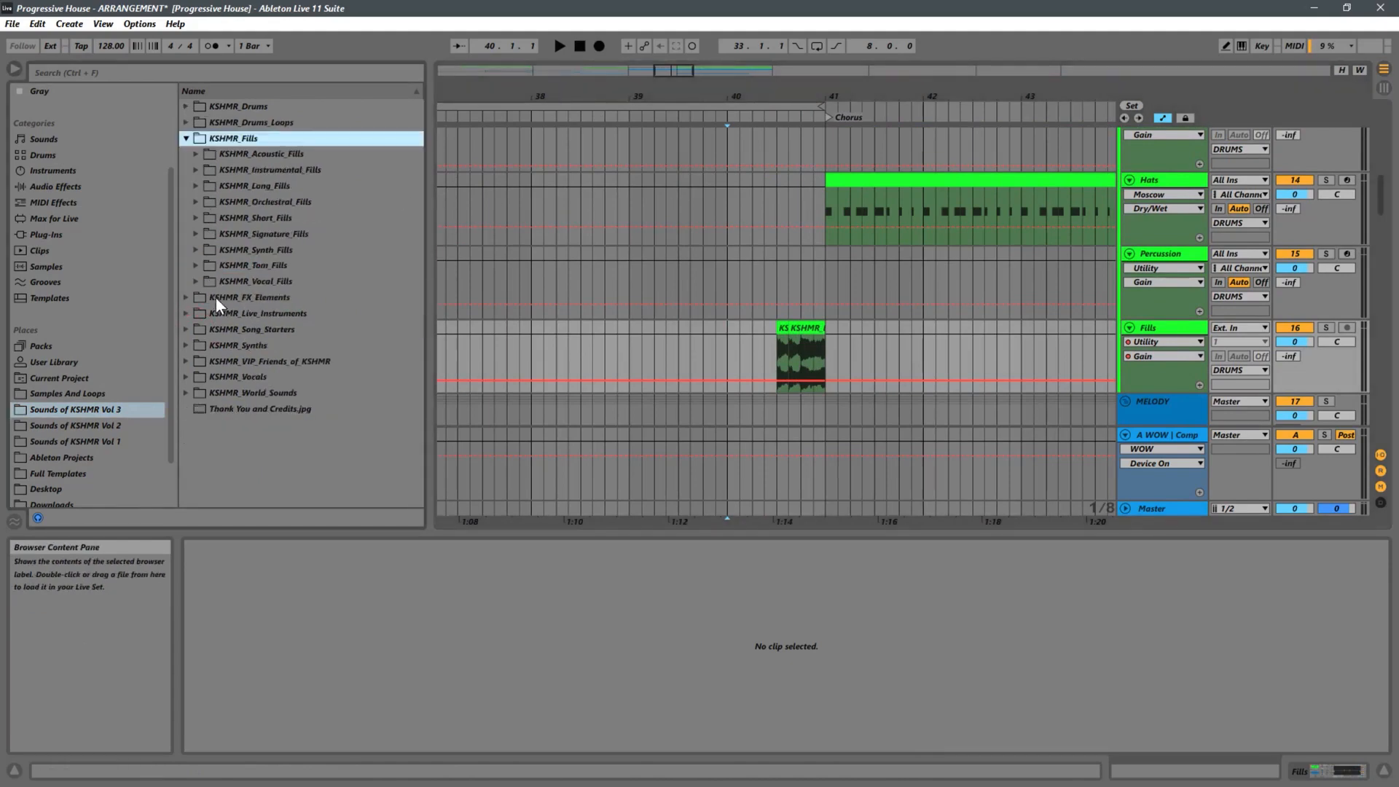
click(193, 218)
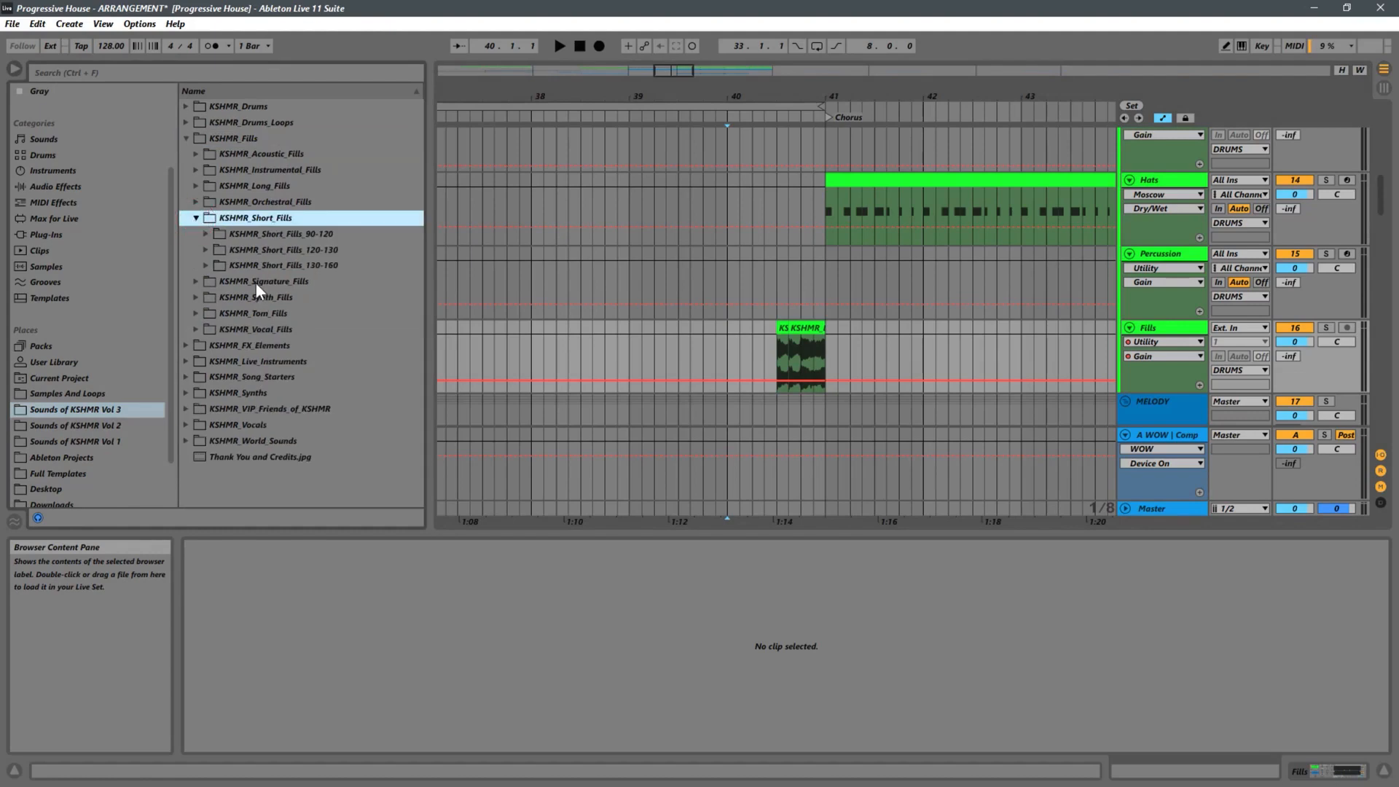
click(206, 265)
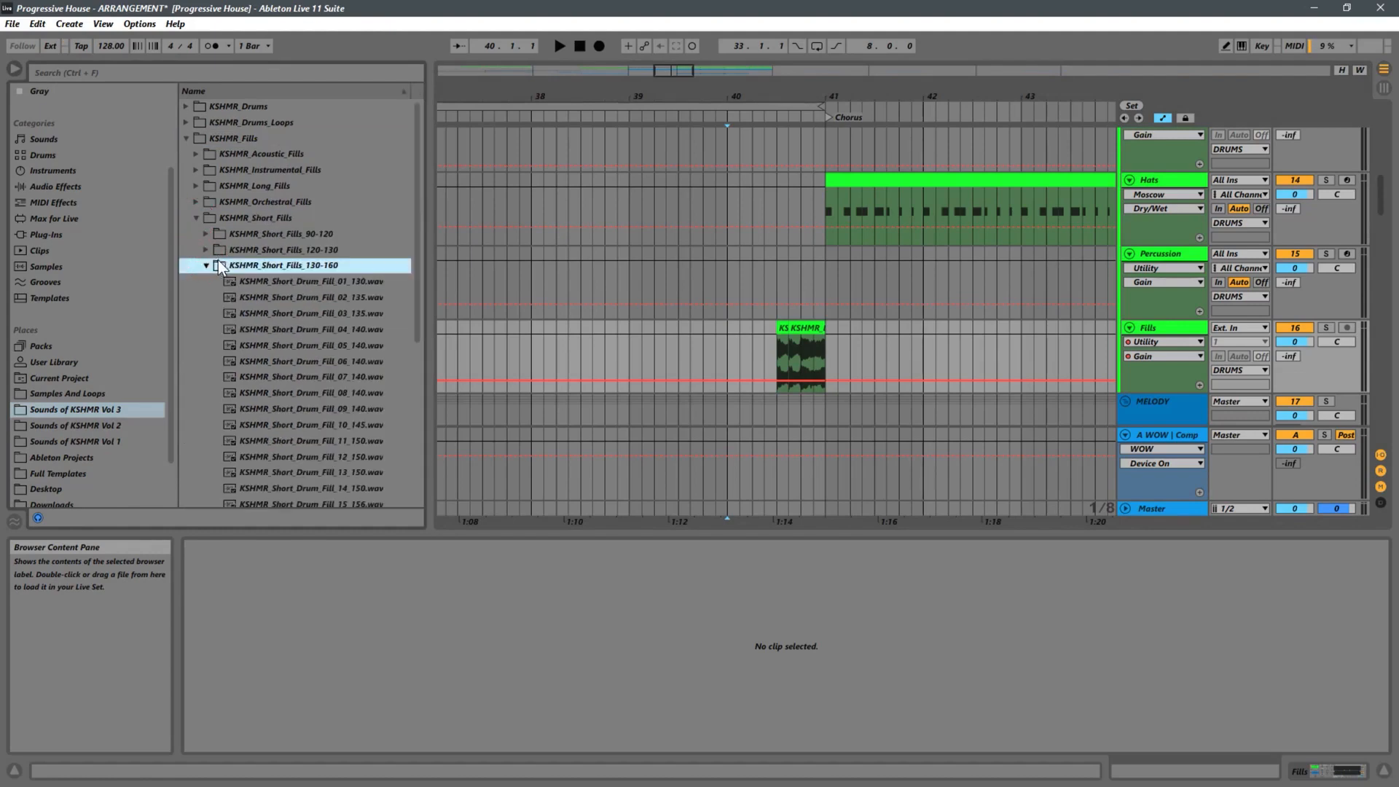
click(304, 330)
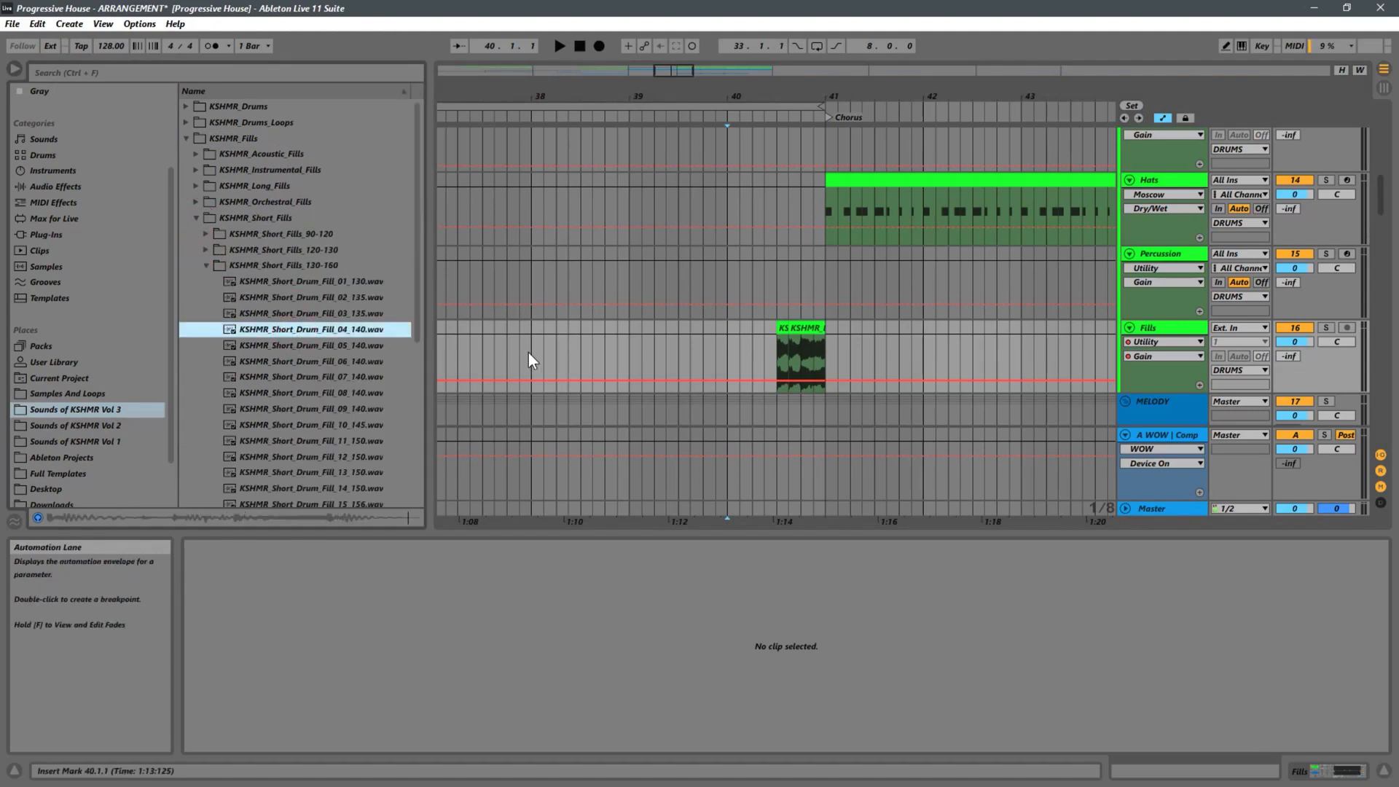
Step: Expand the KSHMR_Short_Fills_120-130 folder and audition KSHMR_Short_Drum_Fill_04_126.wav
click(206, 250)
click(370, 316)
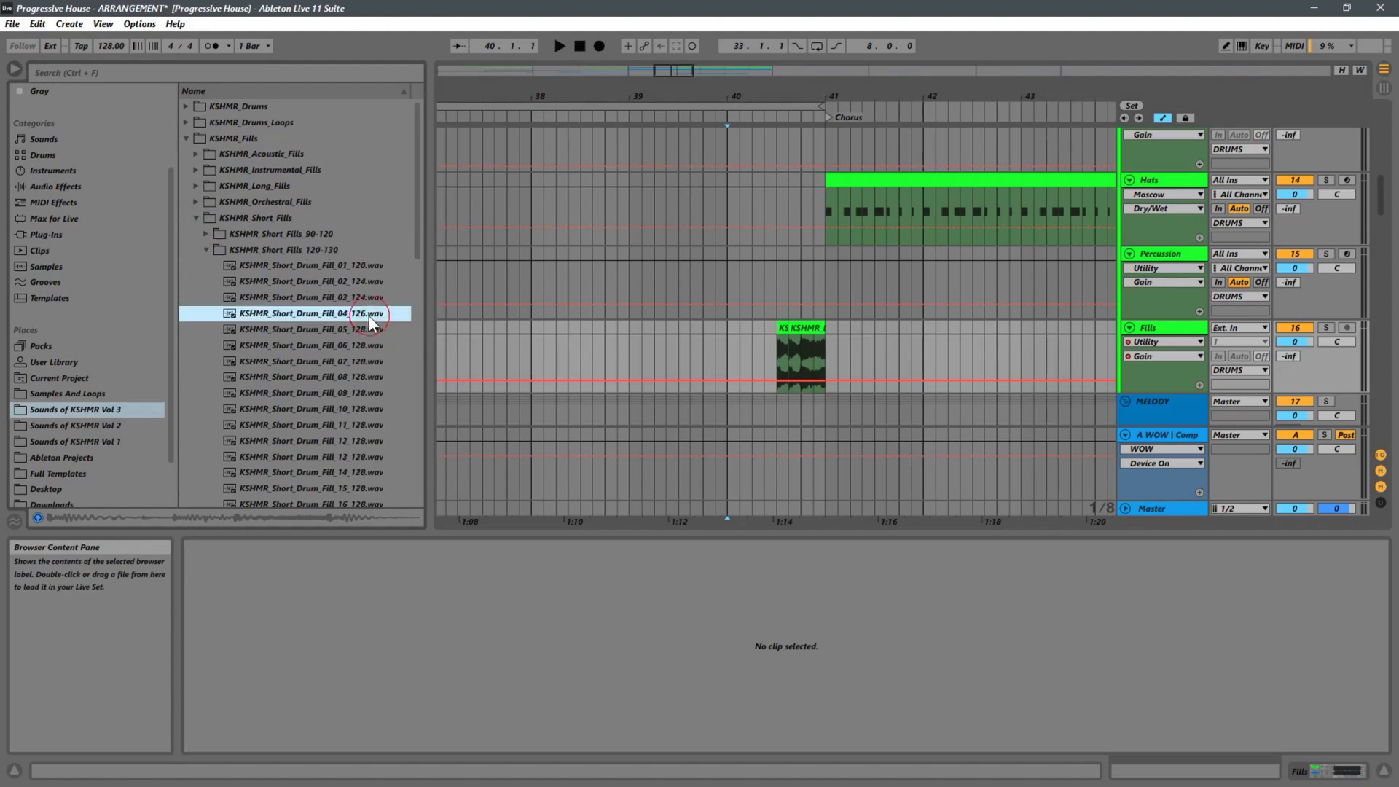
click(458, 364)
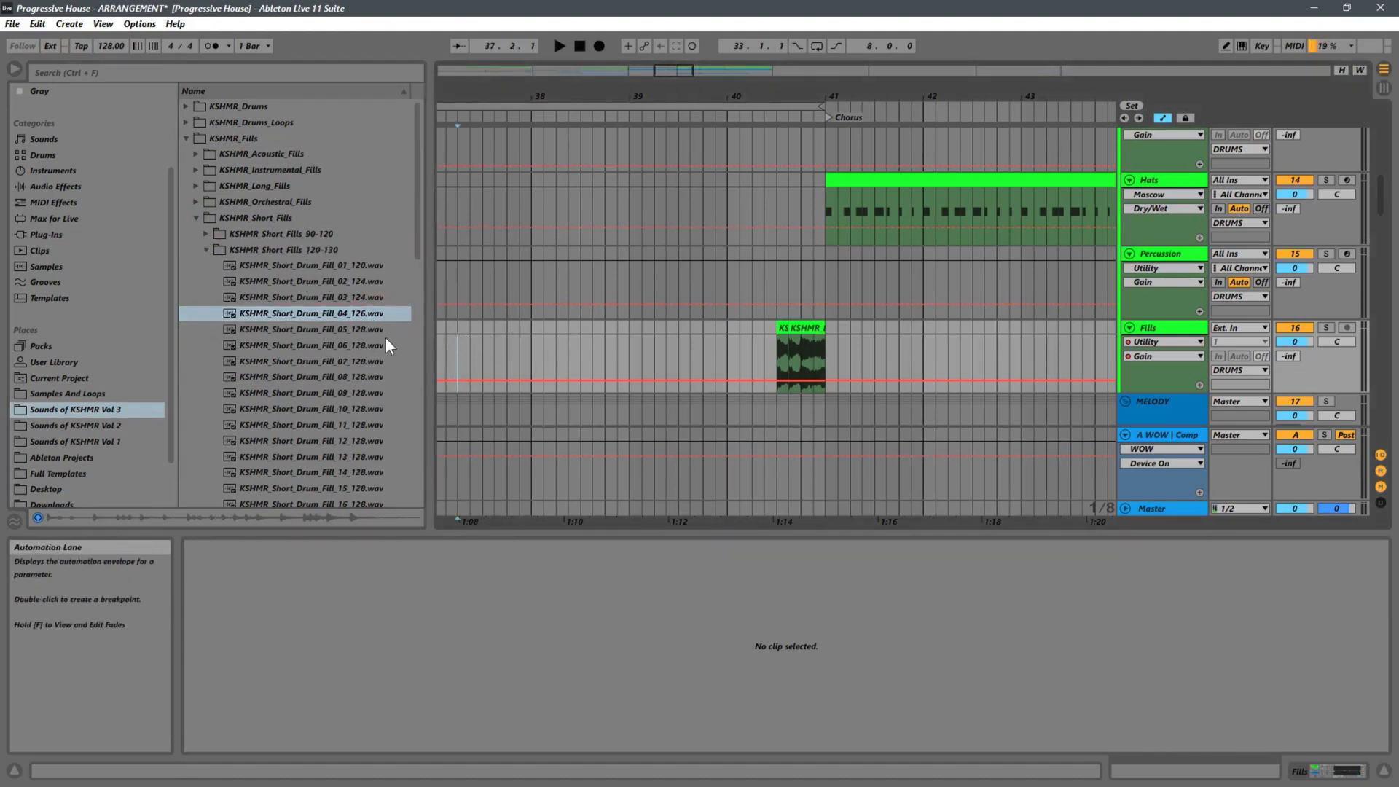
Step: Audition a range of 128 BPM short drum fills in the 120-130 folder, including numbers 10, 16, 21, 26 and 25
click(413, 182)
drag(413, 182, 424, 232)
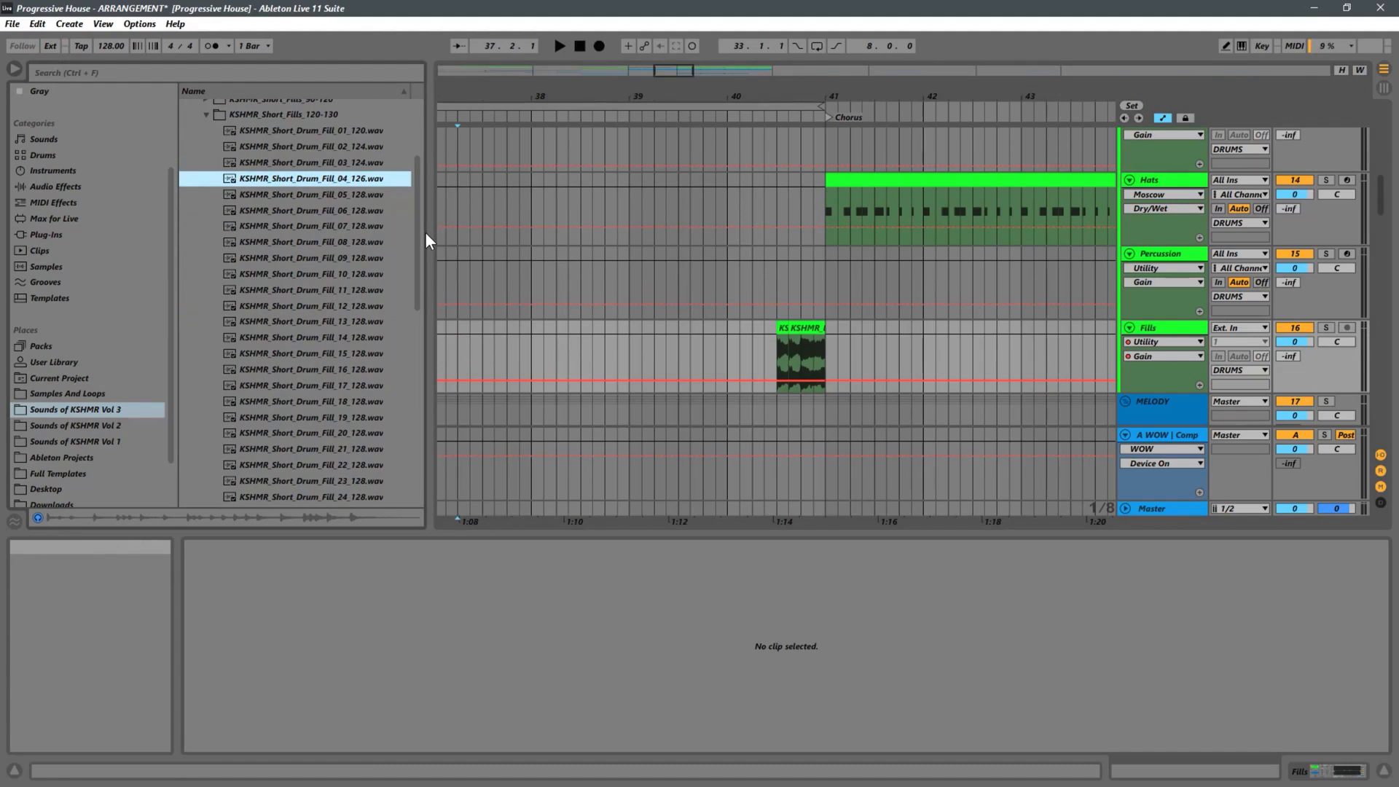
click(354, 274)
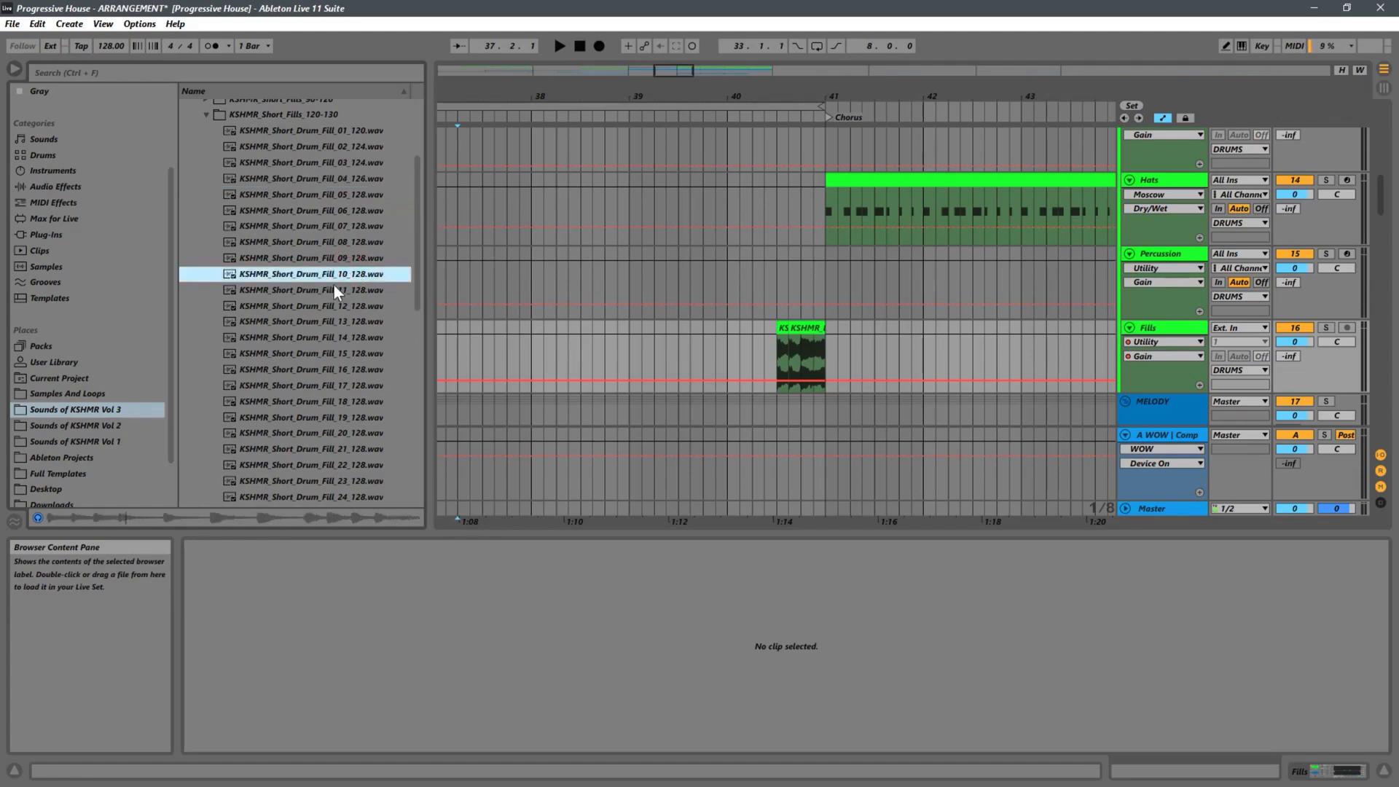
click(332, 369)
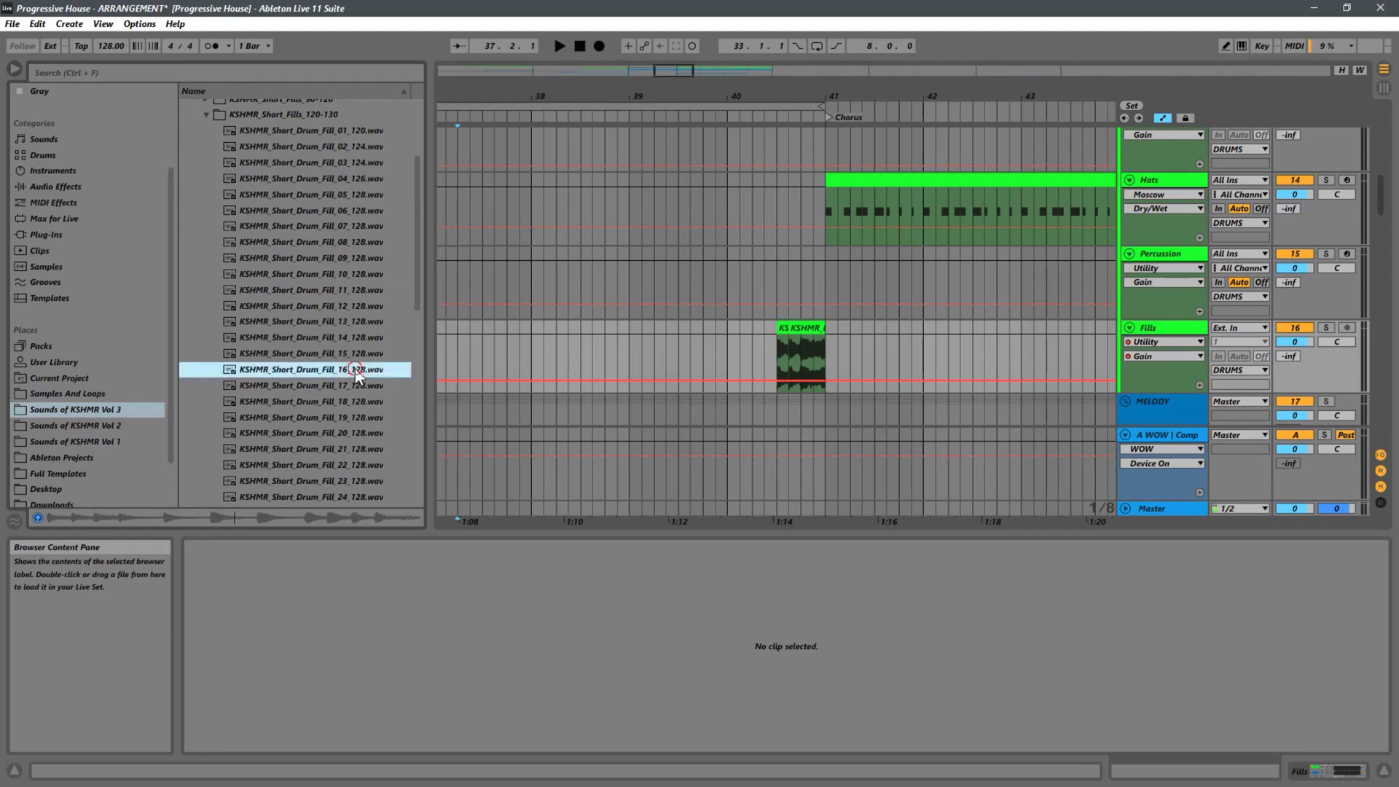
click(301, 401)
click(287, 448)
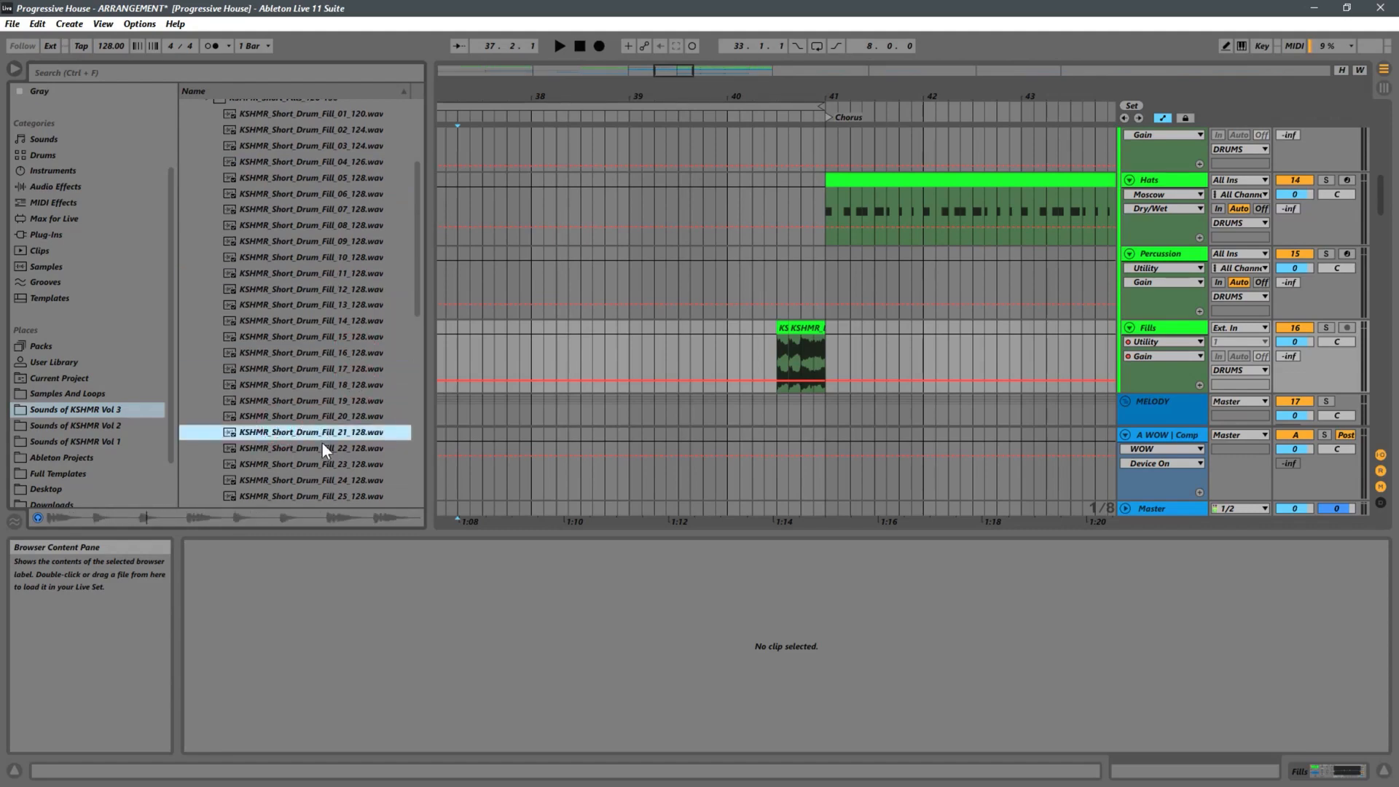
scroll(325, 437, down, 2)
click(325, 423)
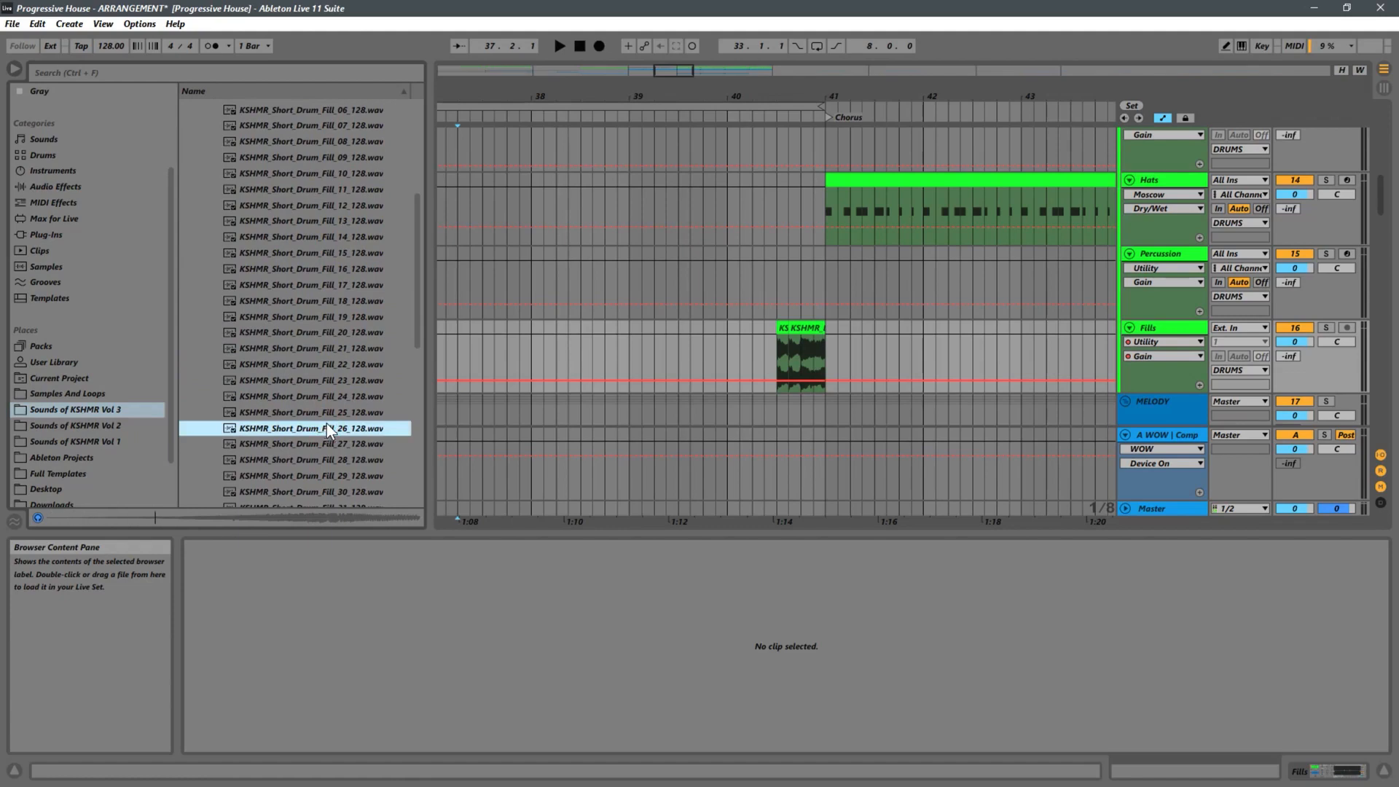
scroll(326, 423, down, 2)
click(344, 425)
click(335, 327)
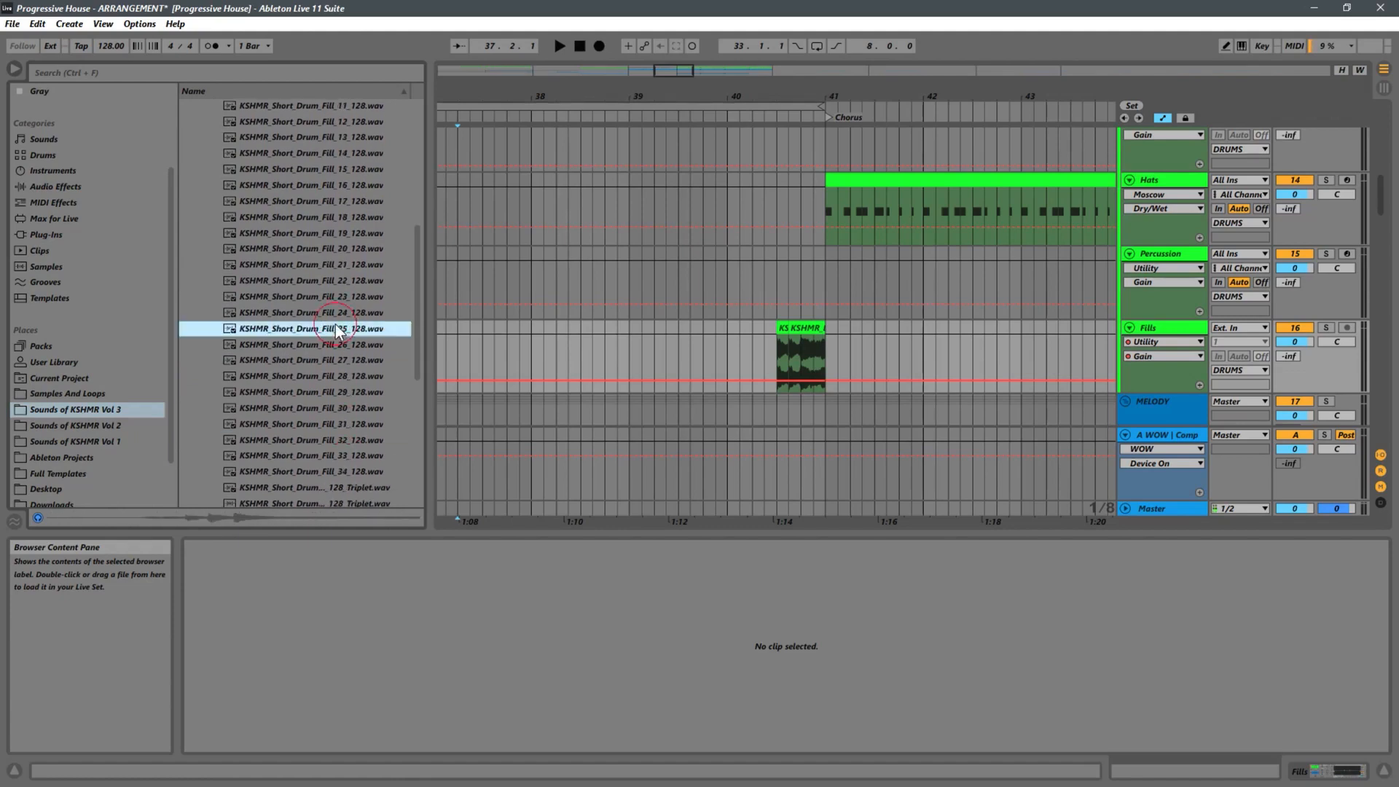
Step: Compare KSHMR short drum fills 10, 12, 11, 14, 15 and 16 at 128 BPM by auditioning each one
scroll(335, 325, up, 4)
click(343, 269)
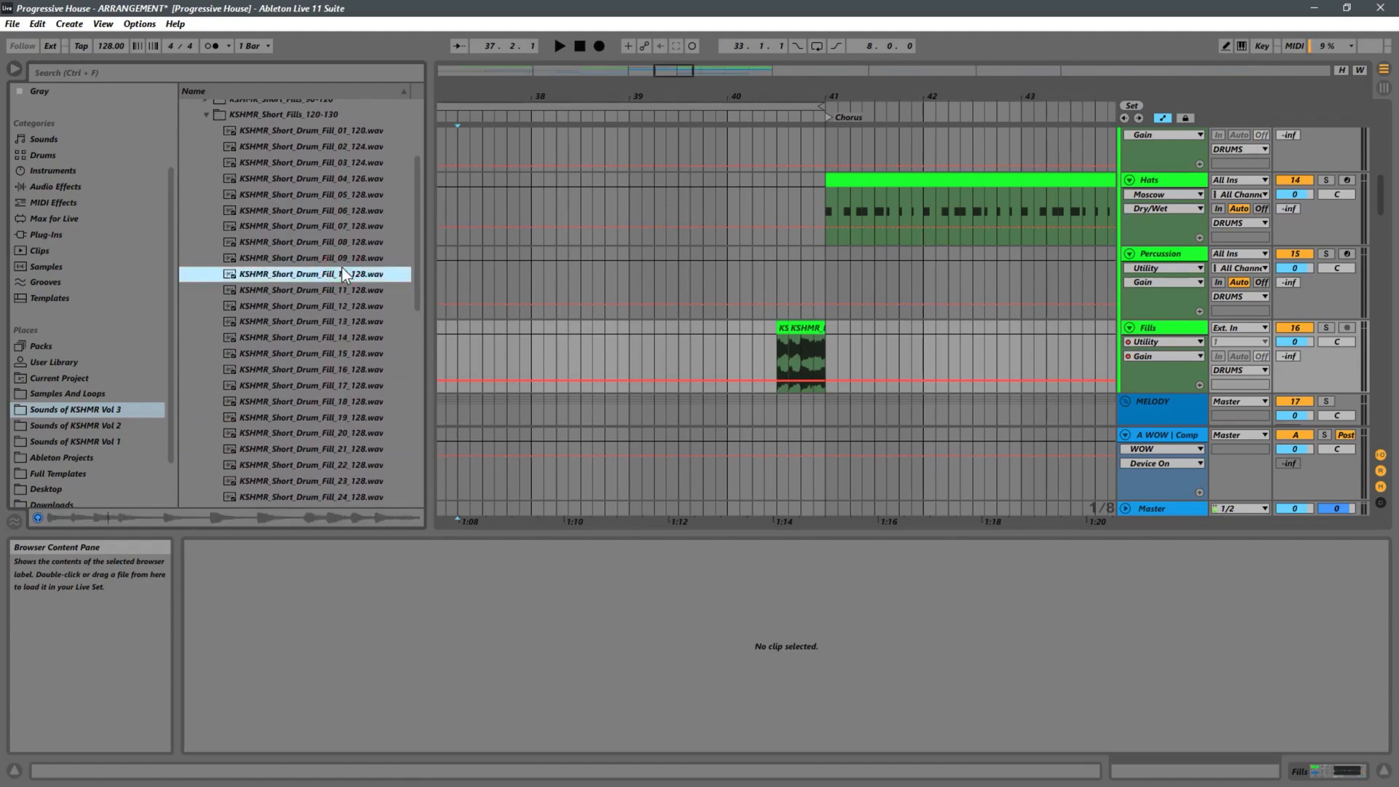
click(335, 307)
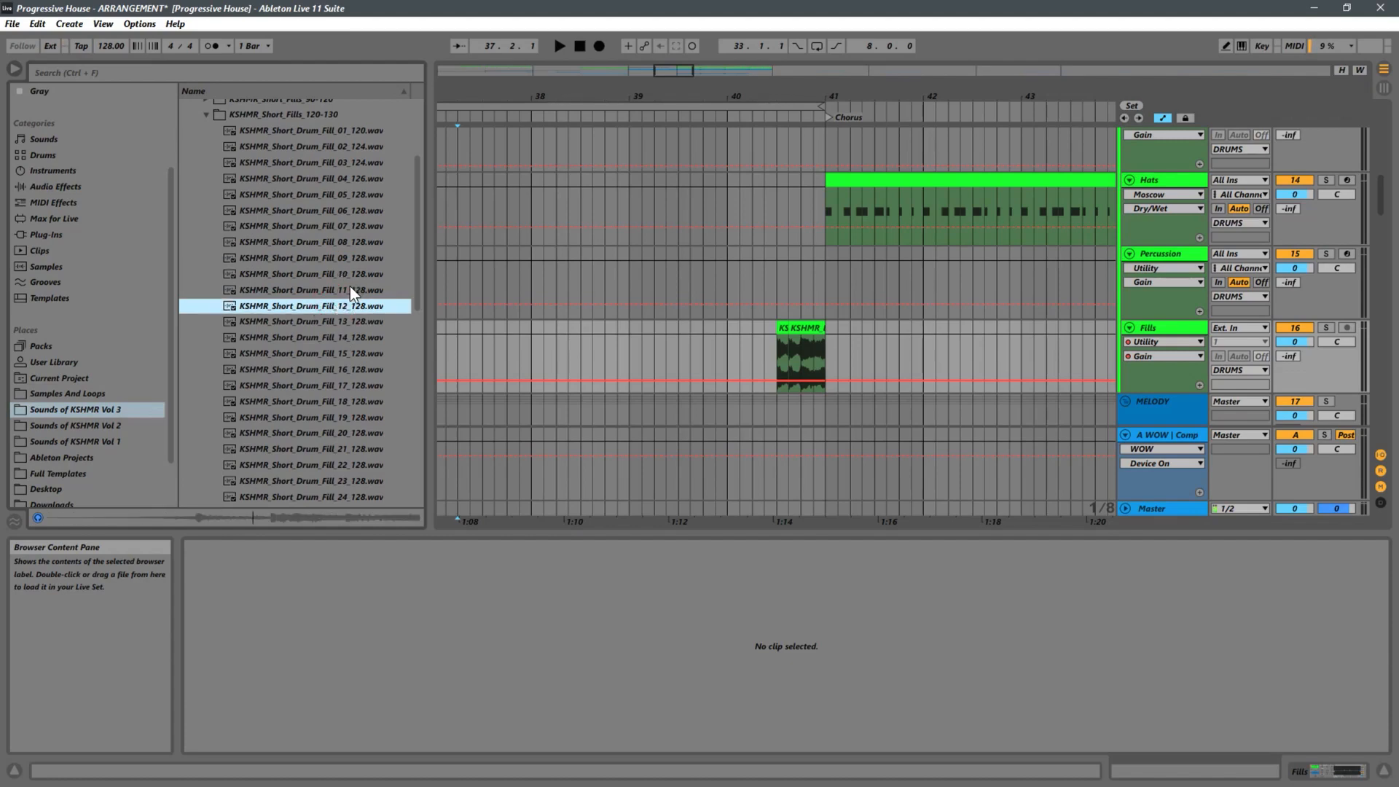
click(343, 293)
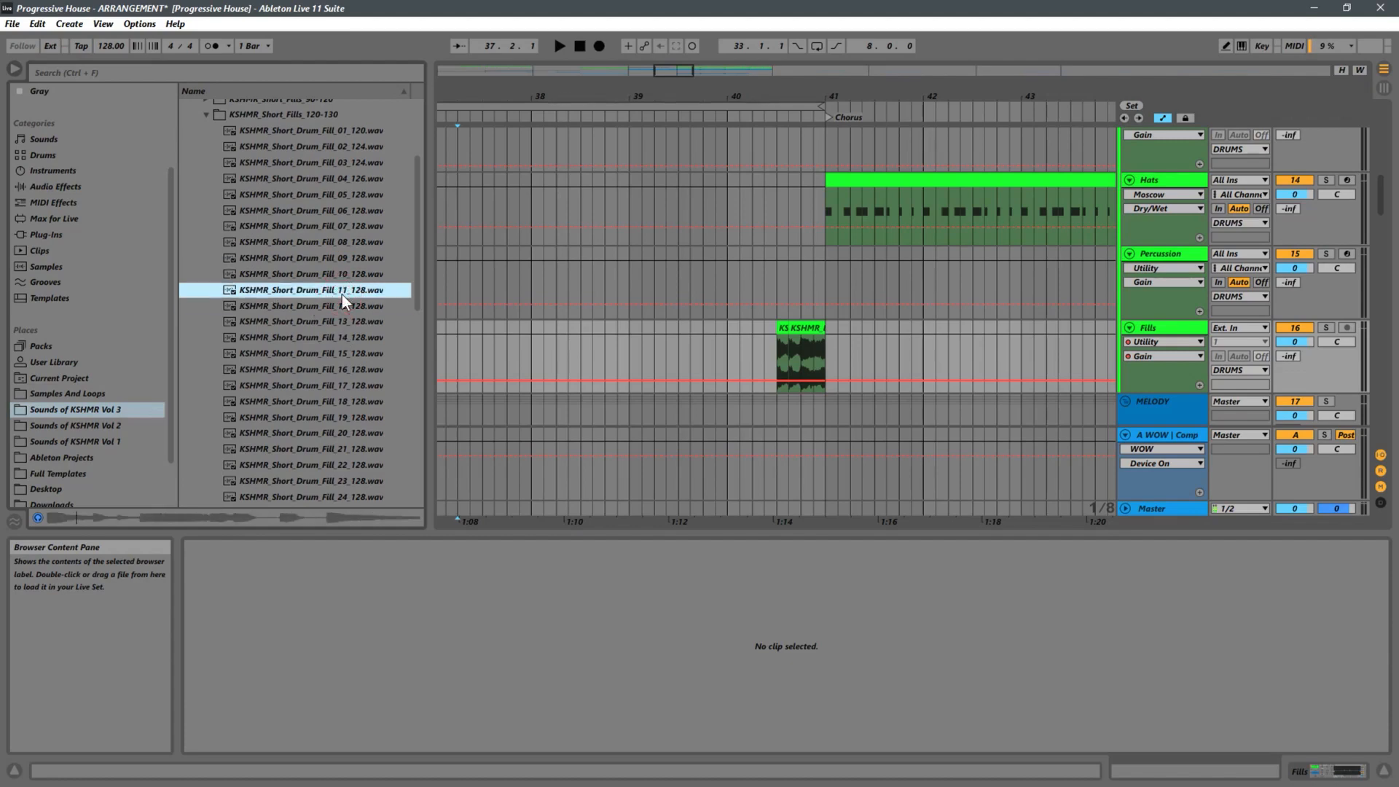
click(347, 340)
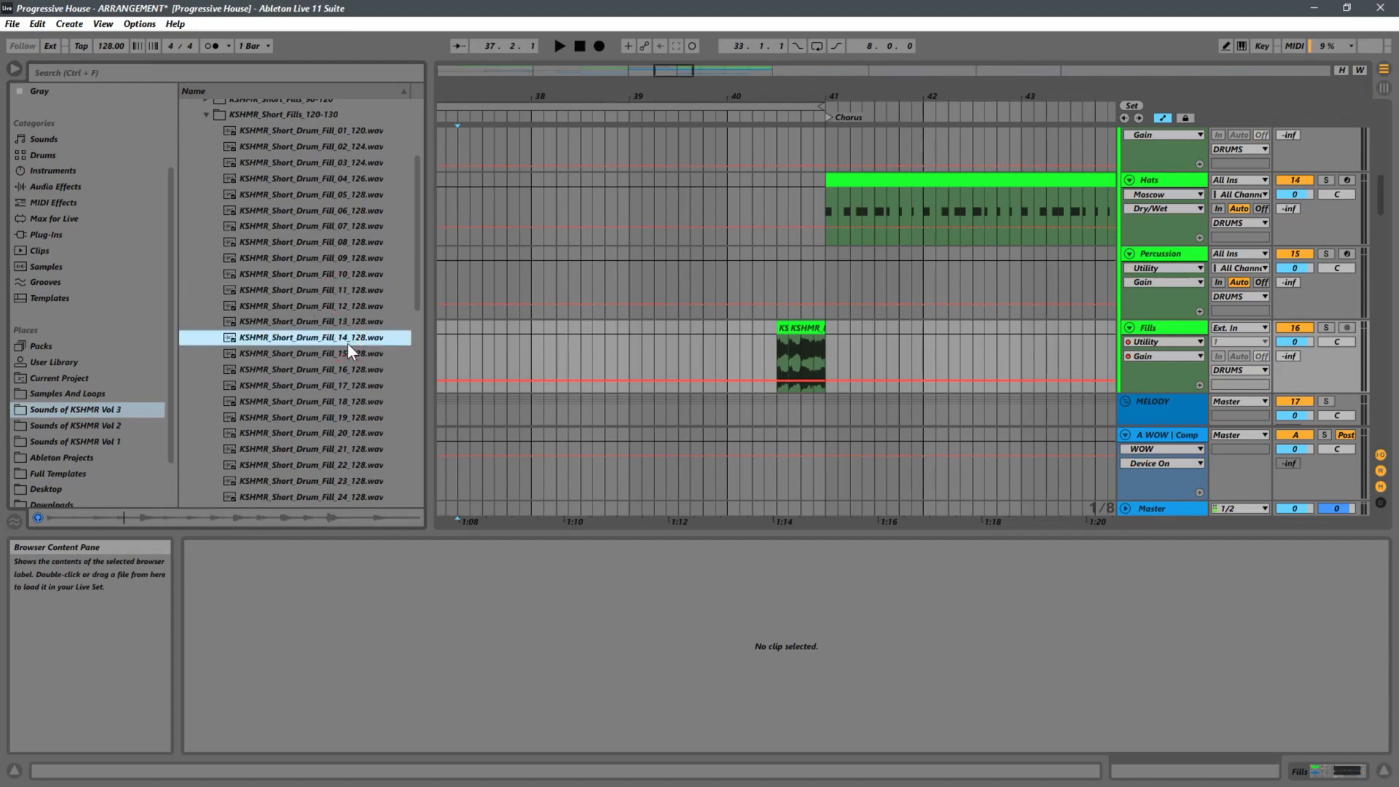
click(336, 358)
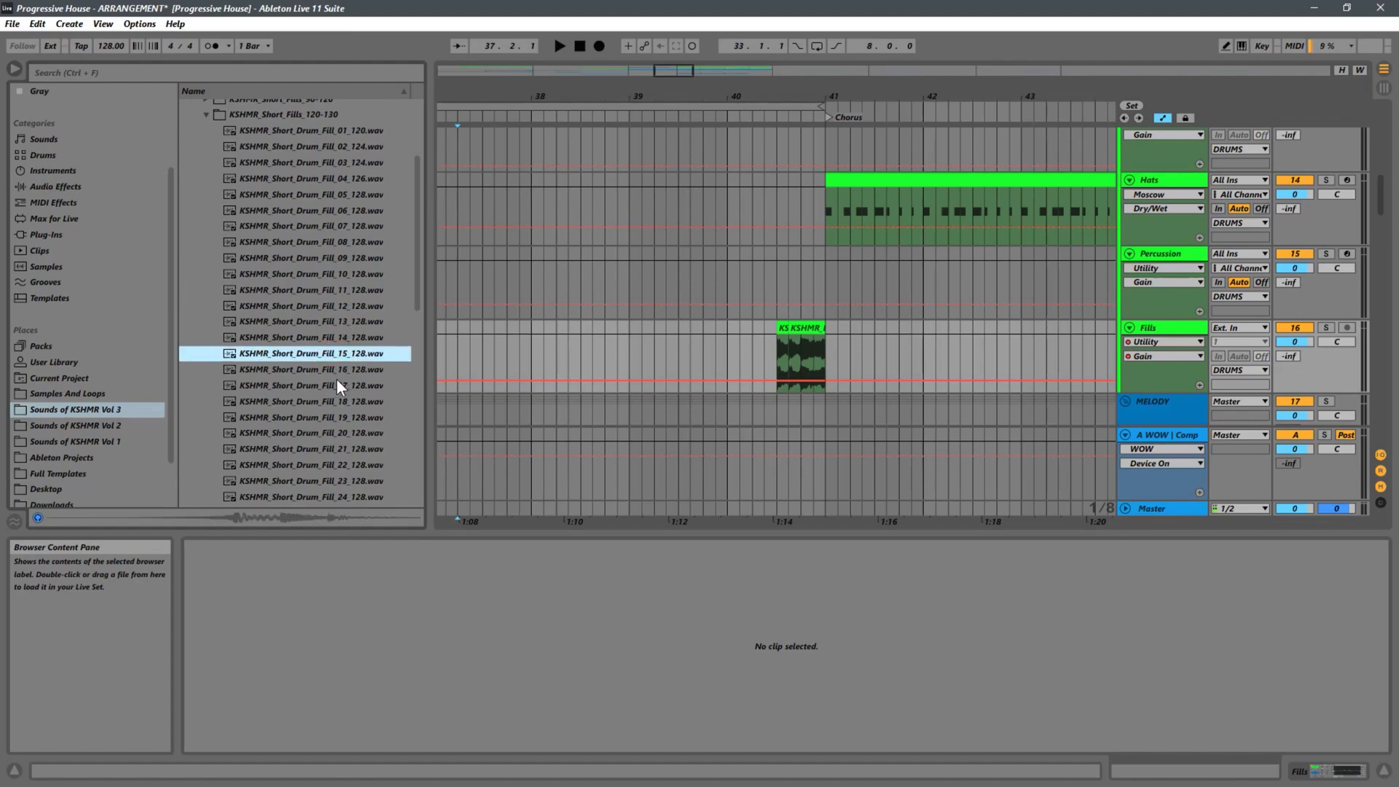
click(338, 375)
Step: Audition short drum fills 19, 18, 21 and 23 at 128 BPM further along the same folder
scroll(339, 377, down, 3)
click(333, 369)
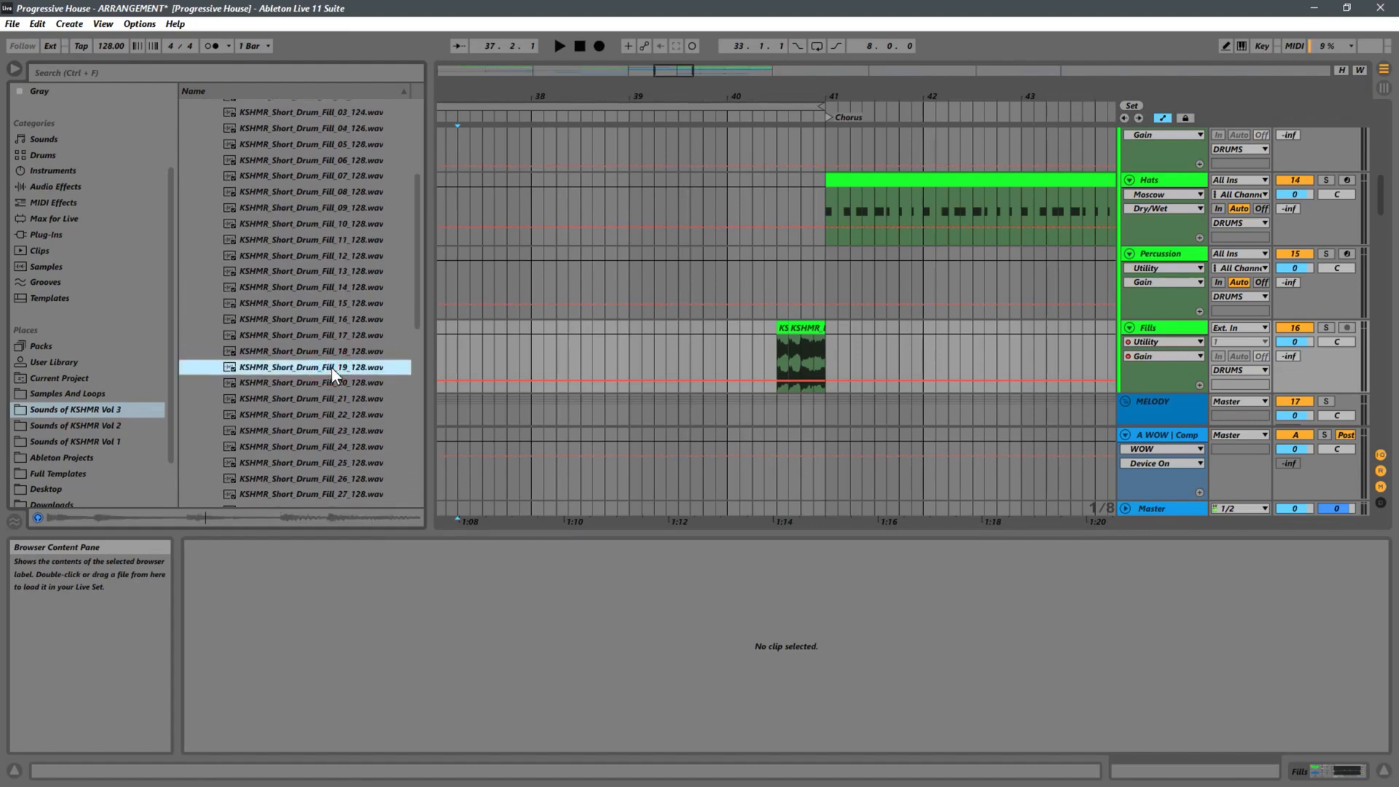
click(342, 352)
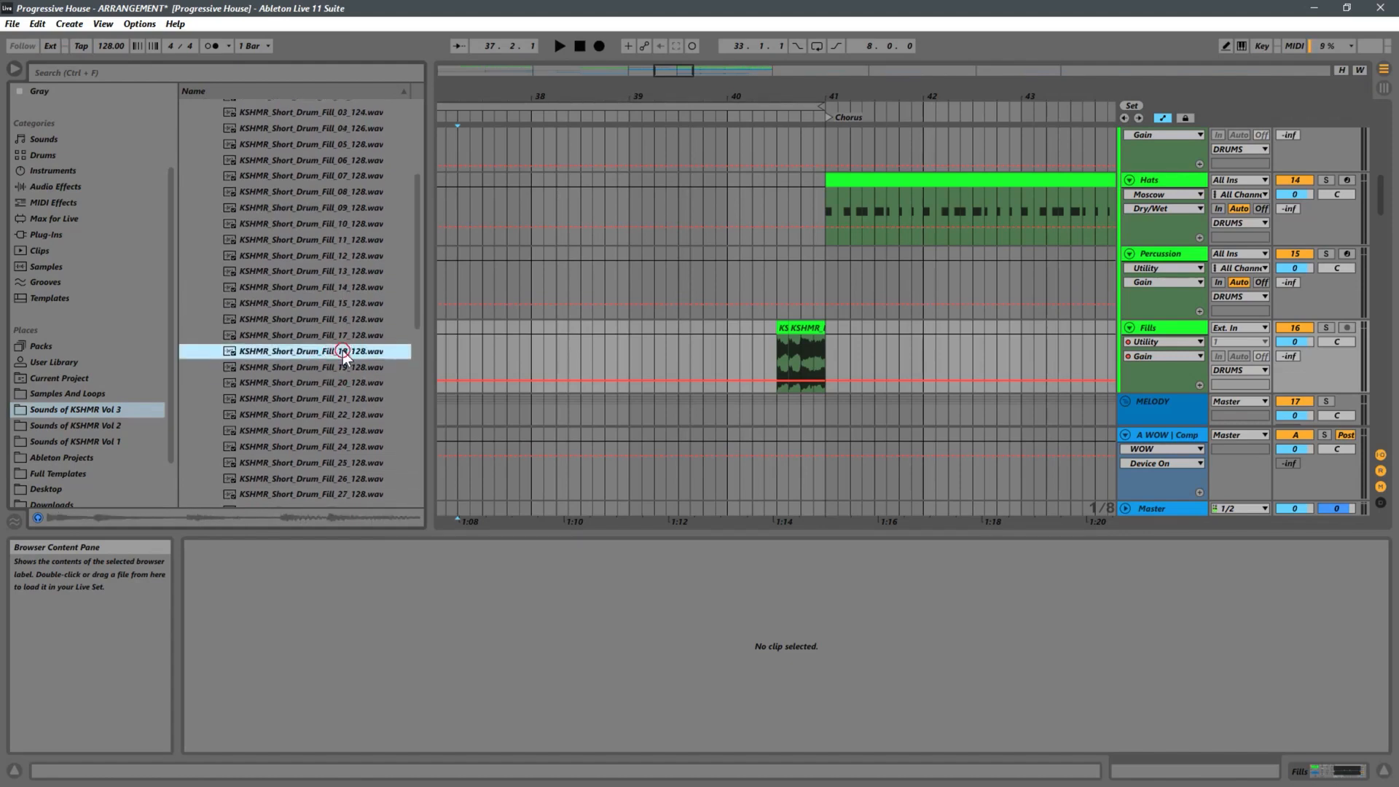
click(335, 398)
scroll(335, 399, down, 2)
click(335, 397)
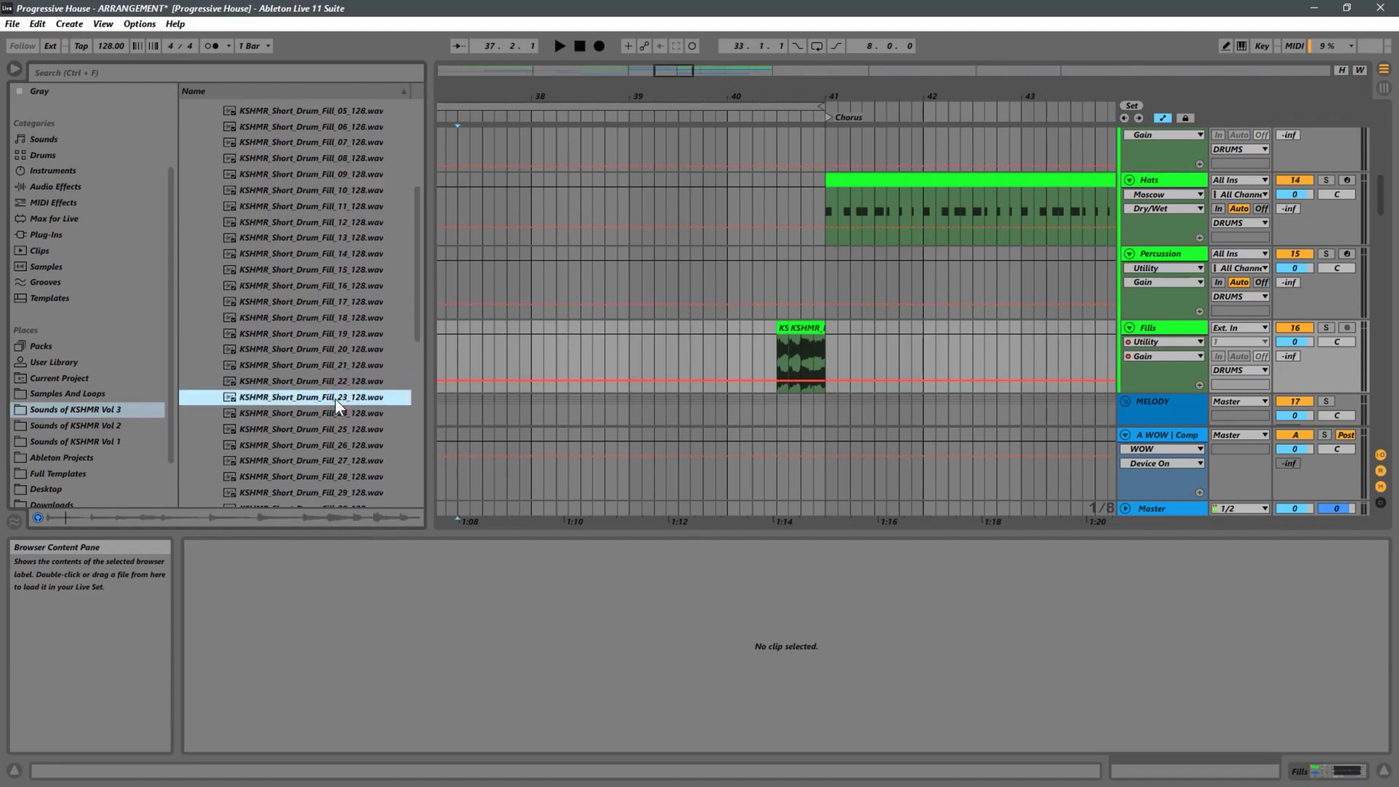
Step: Place KSHMR_Short_Drum_Fill_21_128.wav on the Fills track at bar 40, directly before the existing fill clip
click(342, 381)
click(346, 364)
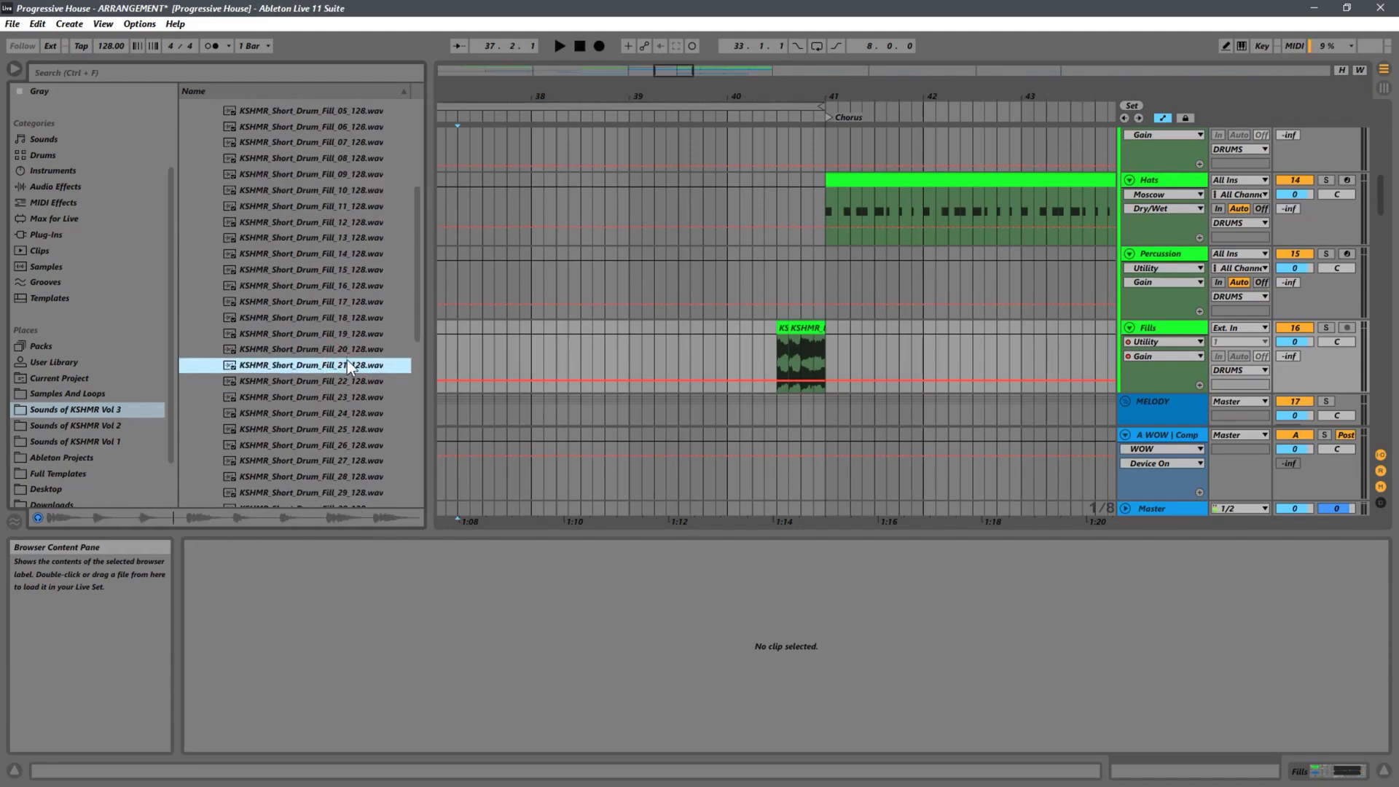
drag(340, 360, 729, 345)
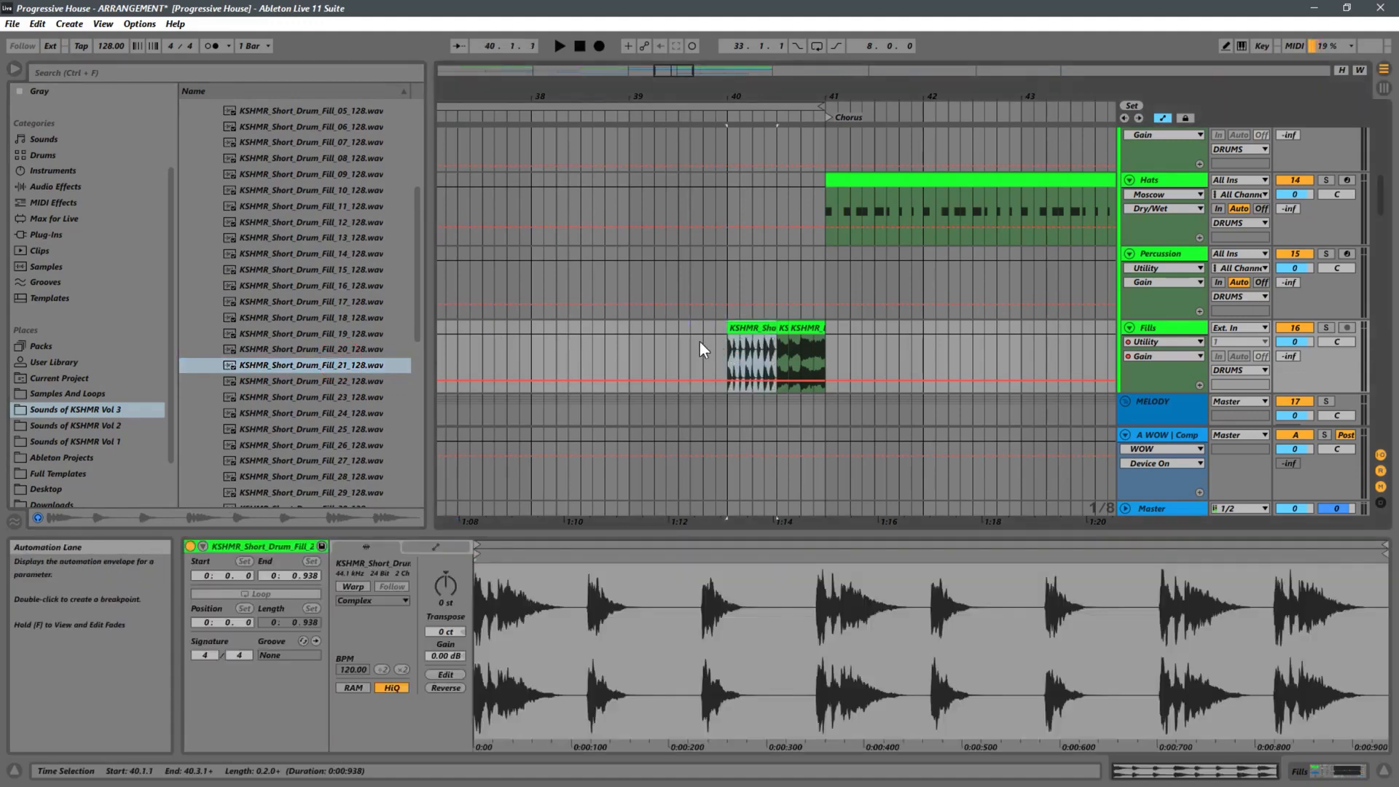
Step: Play the arrangement from just before bar 40 to hear the added fill, and select its clip
click(699, 342)
key(space)
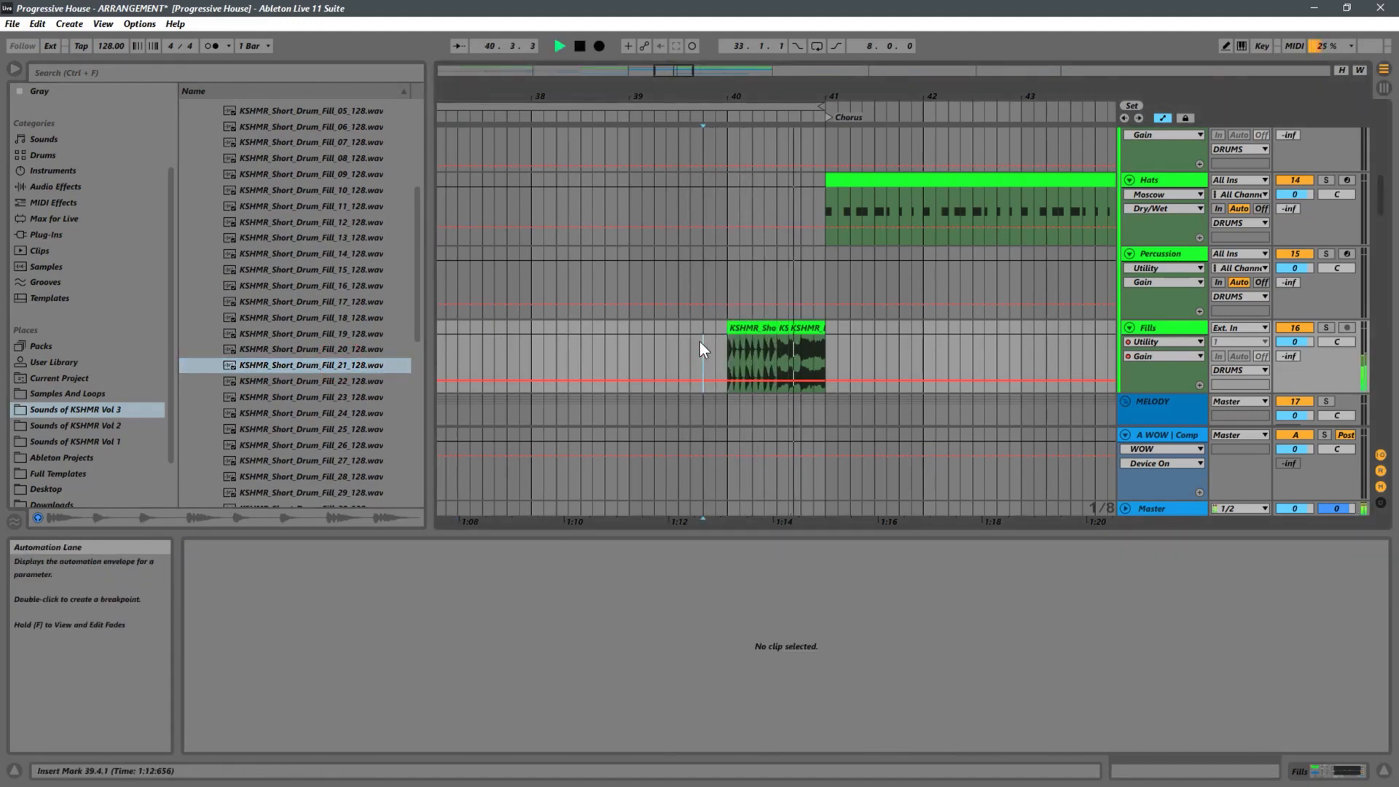
click(654, 344)
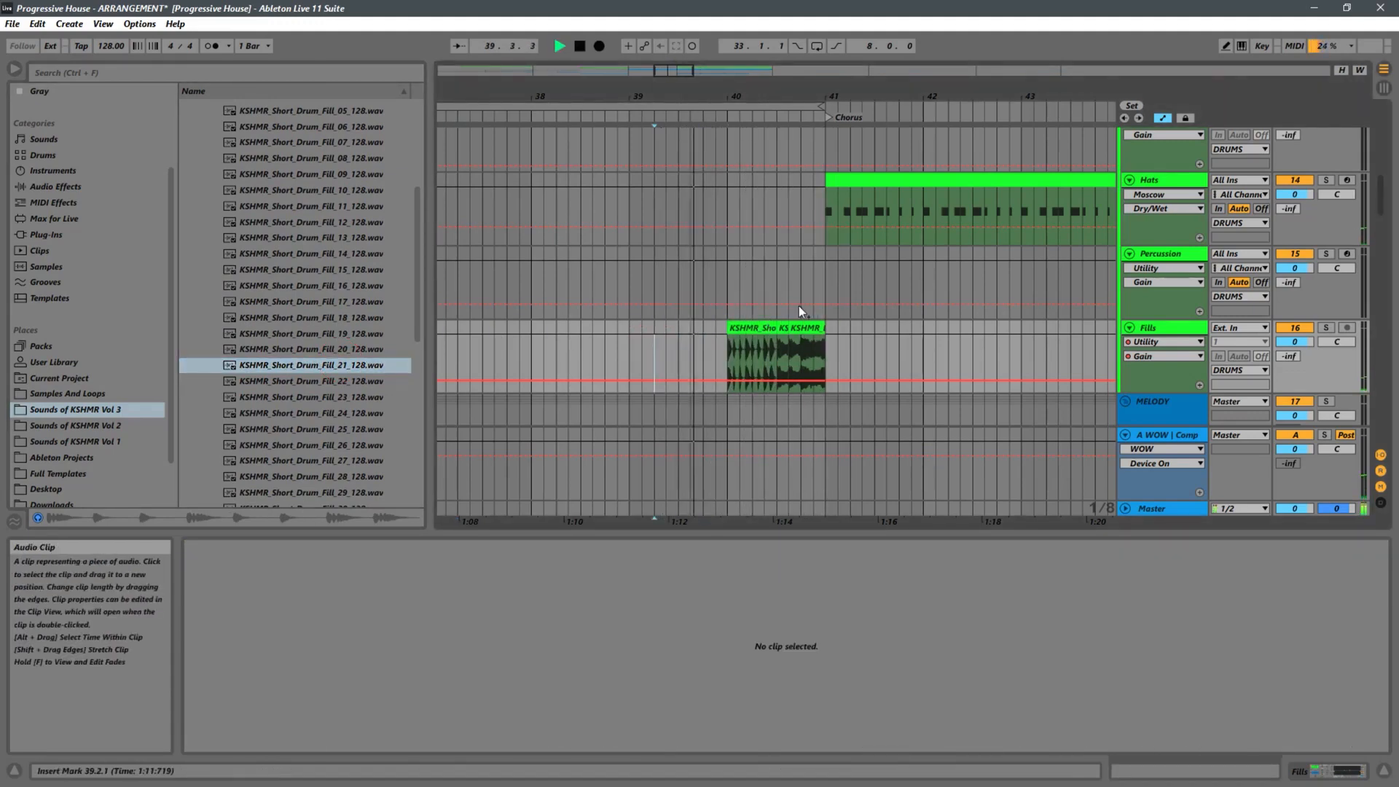
click(750, 327)
key(space)
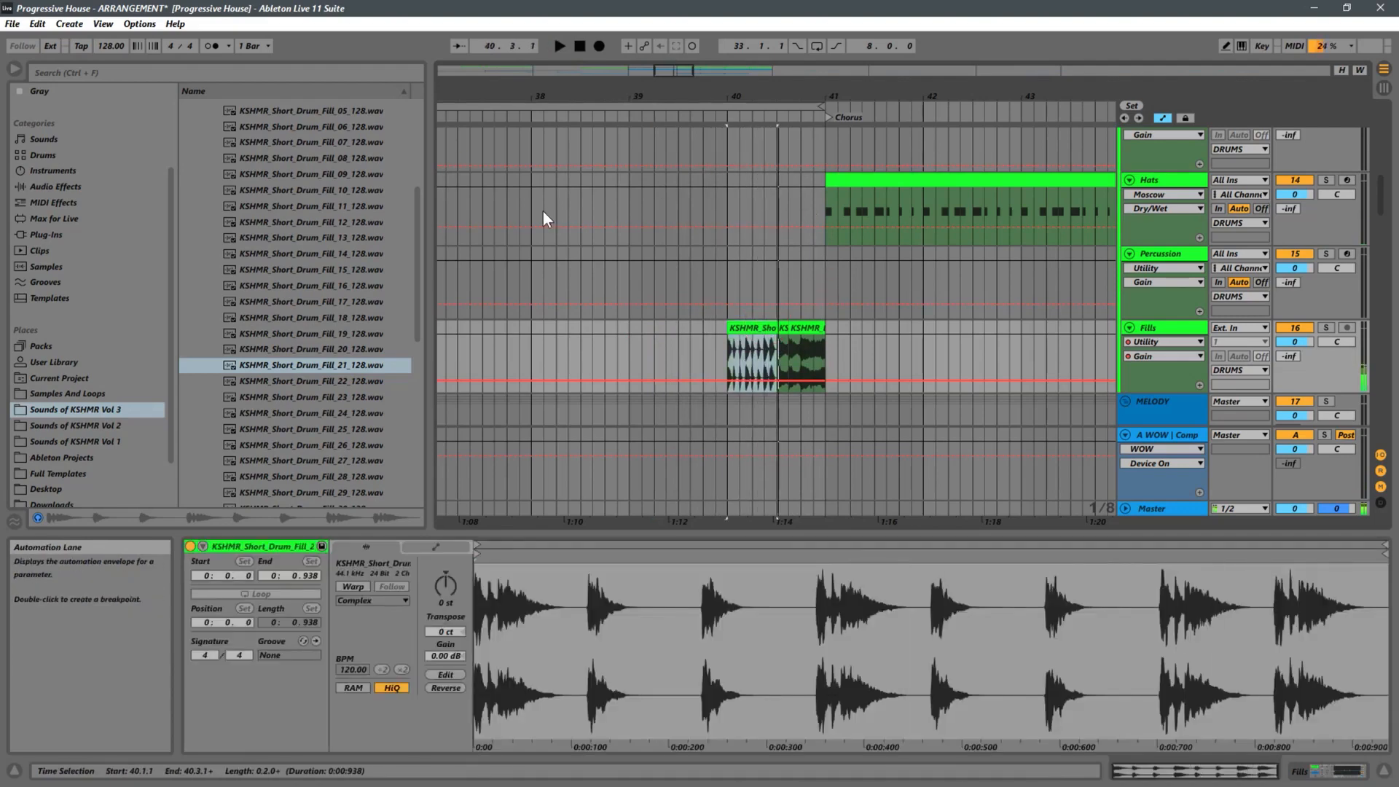
Step: Audition short drum fills 22, 24, 27, 34 and 32 at 128 BPM as alternatives to the placed fill
click(317, 384)
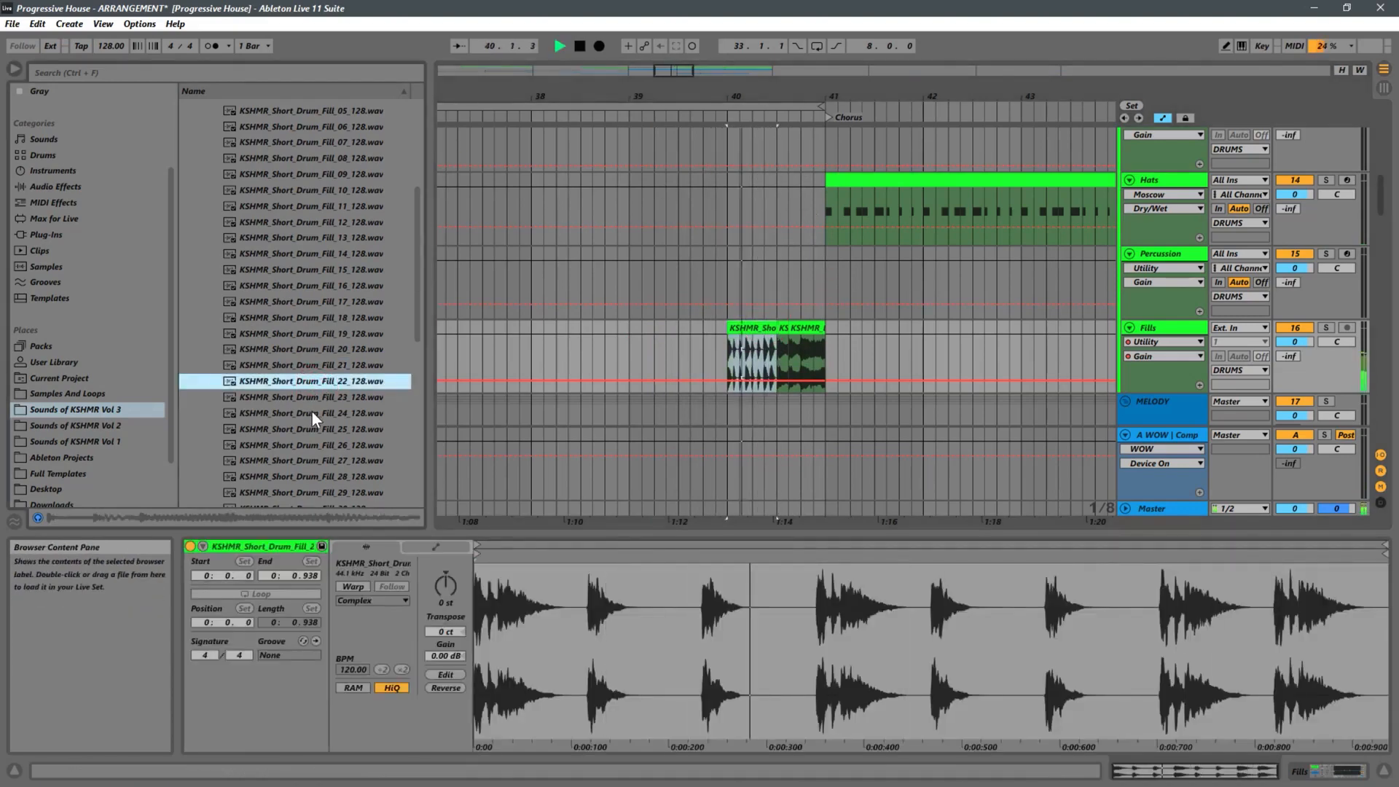
click(312, 411)
scroll(315, 403, down, 3)
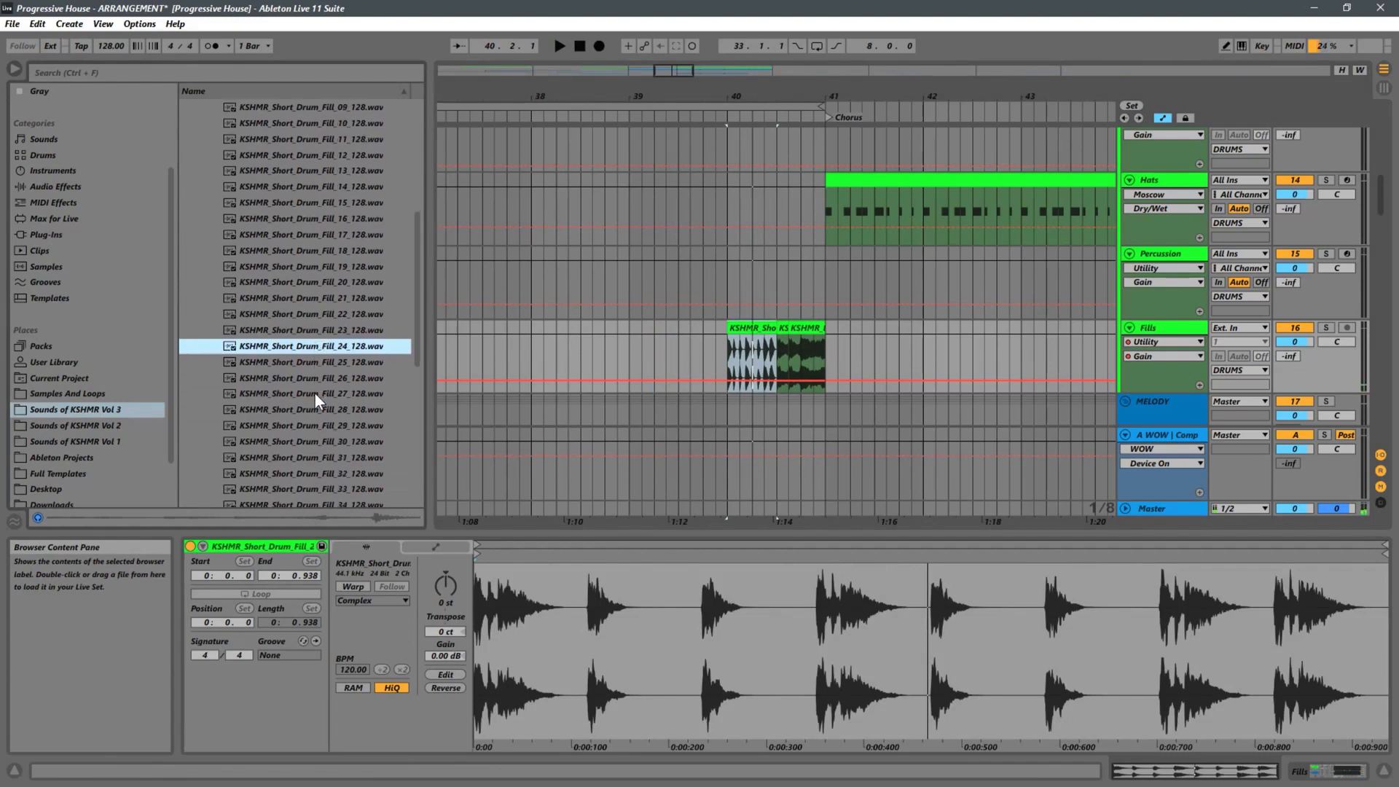
click(328, 375)
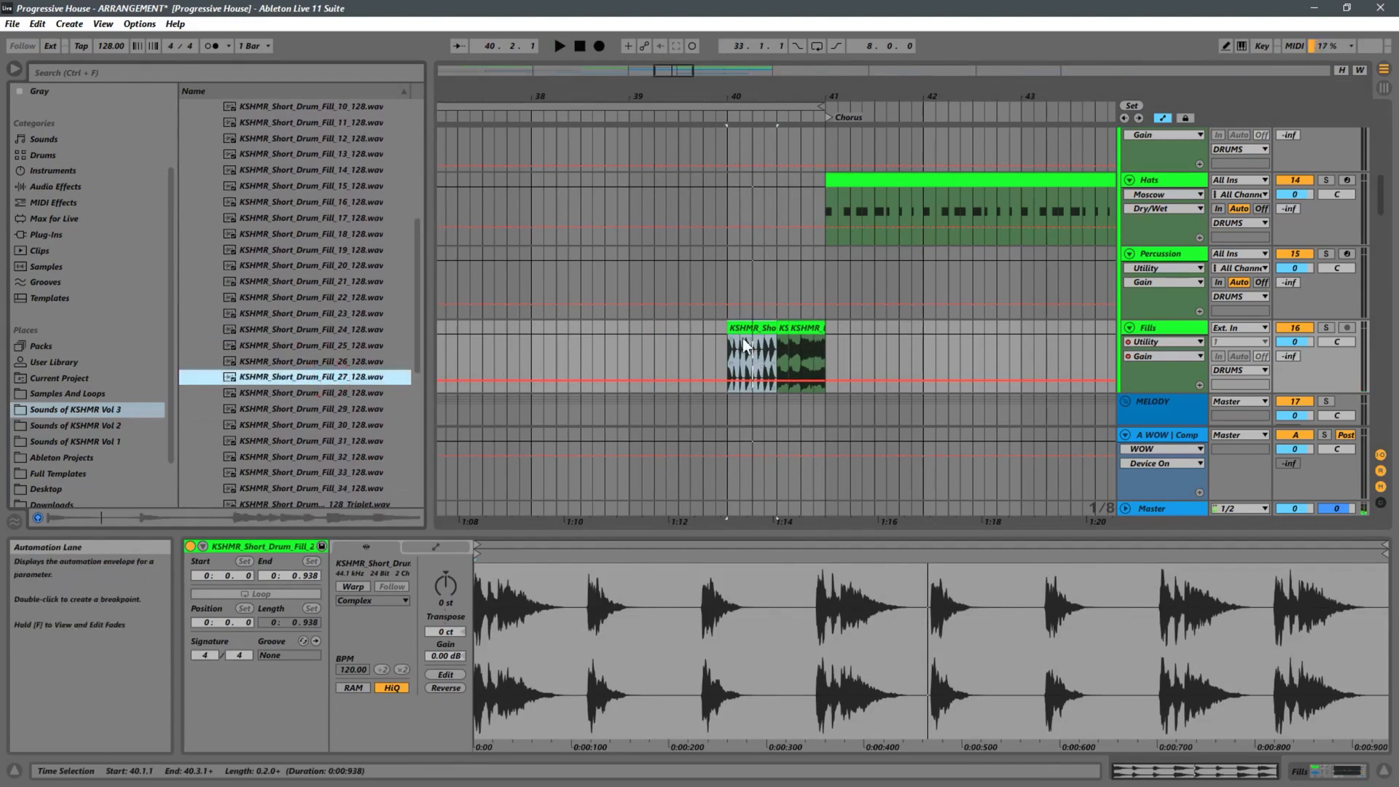
scroll(322, 395, down, 3)
click(323, 399)
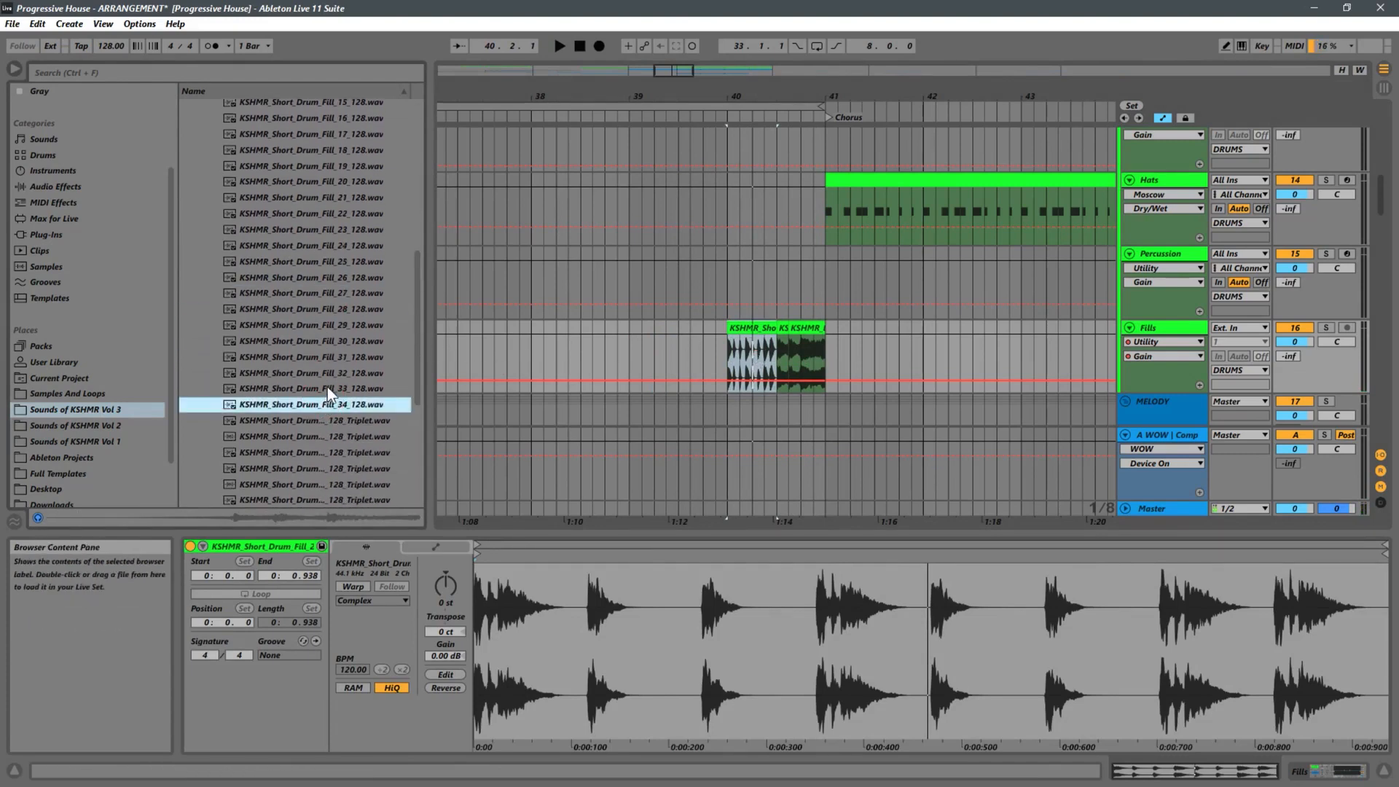
click(330, 373)
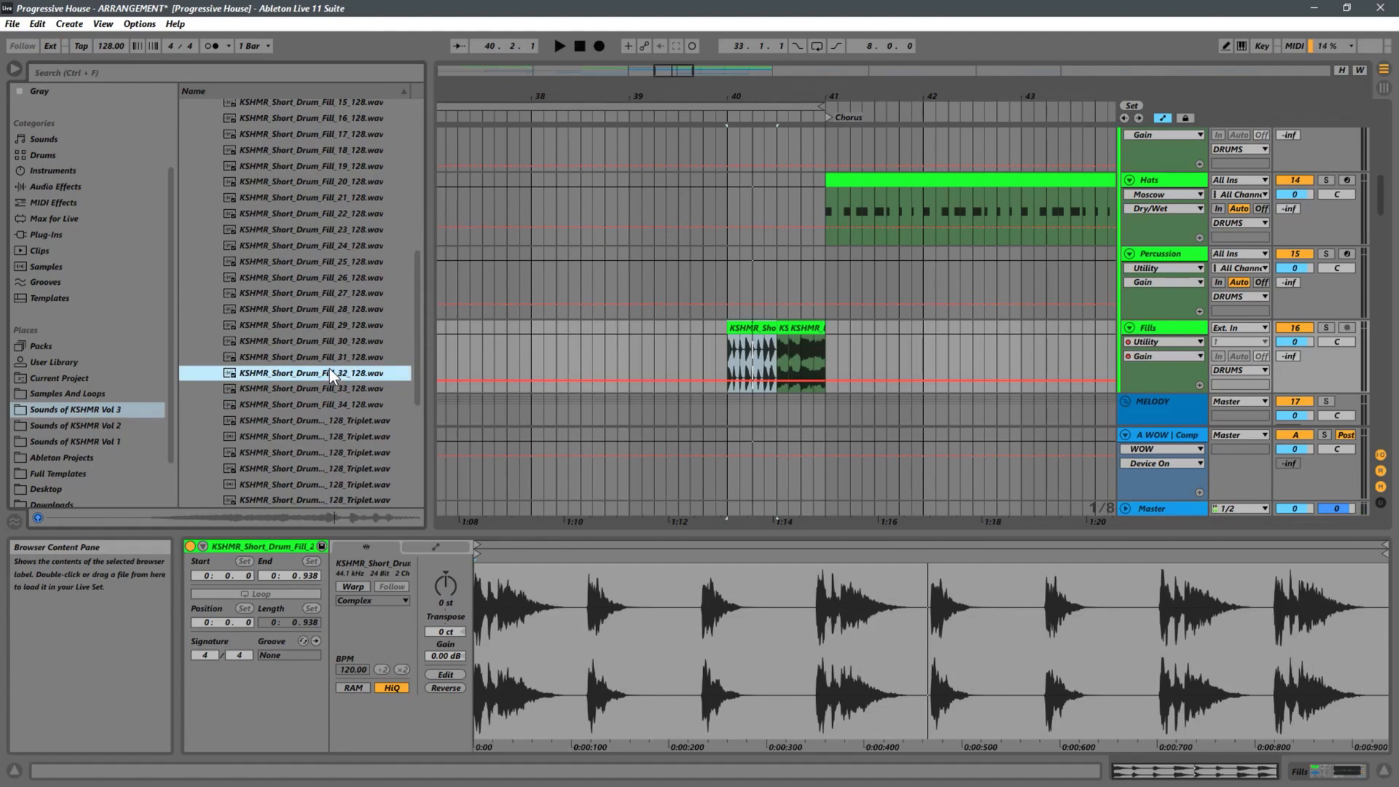
Step: Place KSHMR_Short_Drum_Fill_32_128.wav before bar 40 on the Fills track, split off its 39.4.1–39.4.3 slice and move that slice to 40.3.1
drag(314, 371, 703, 324)
click(707, 339)
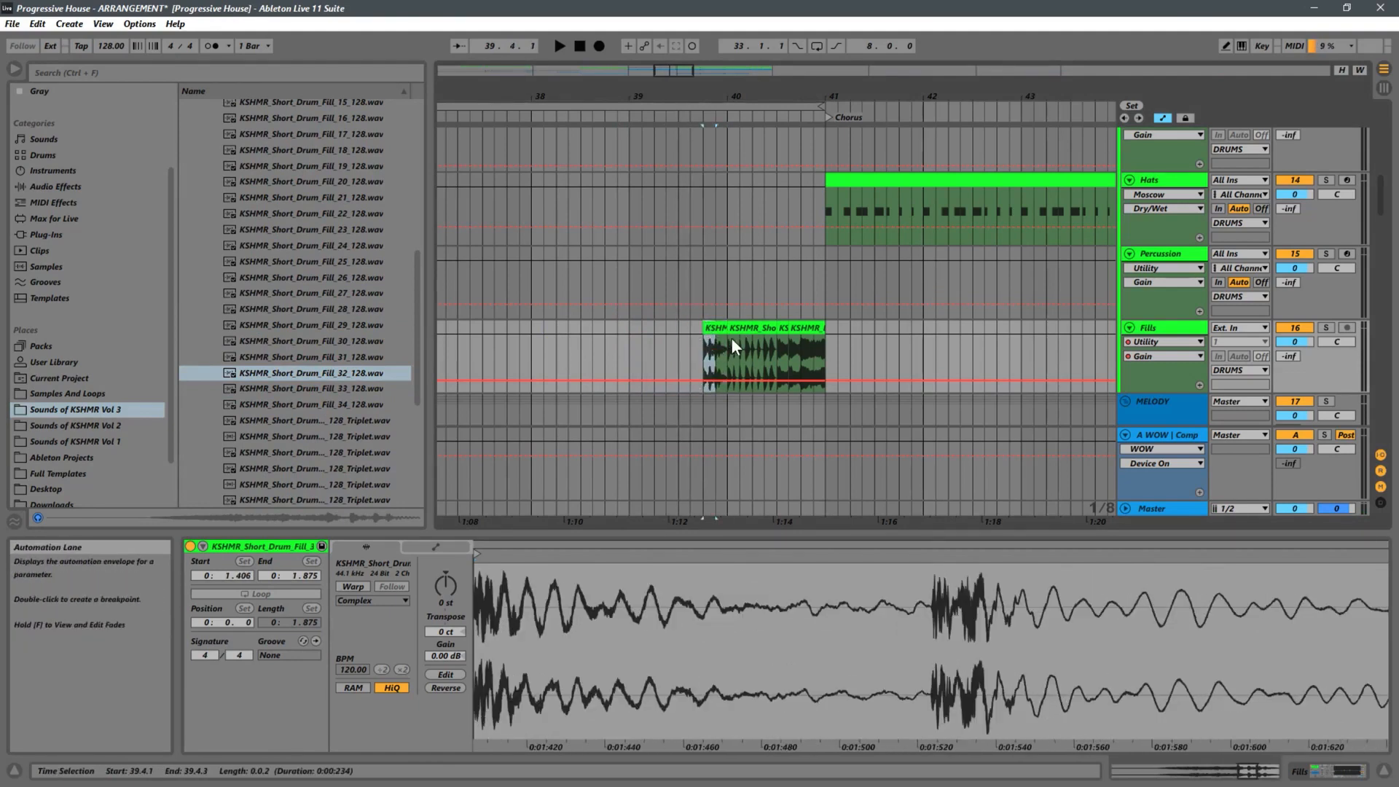
key(ctrl+e)
drag(709, 329, 784, 332)
Step: Play the edited fill from bar 40 and duplicate the moved fill 32 slice directly after itself at 40.3.3
click(727, 351)
key(space)
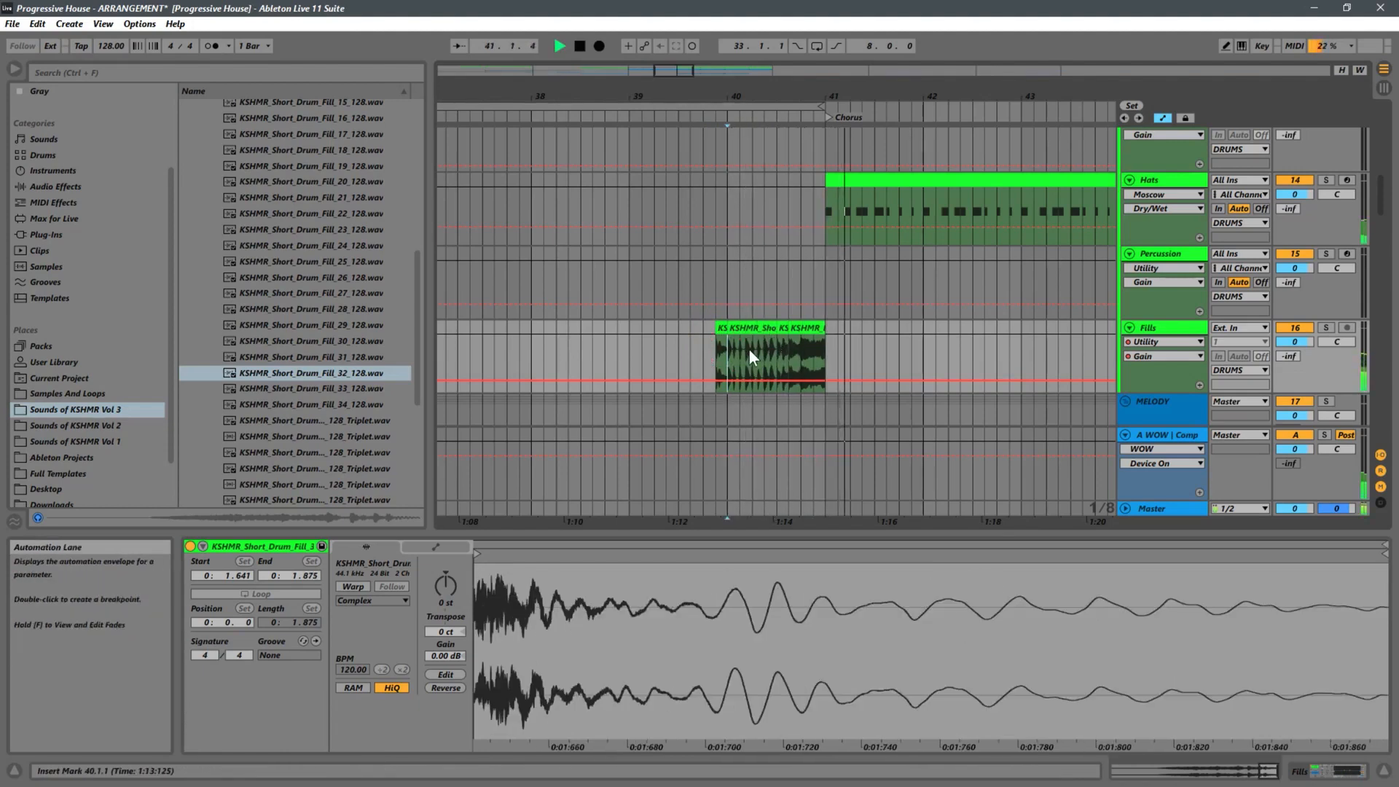
click(745, 348)
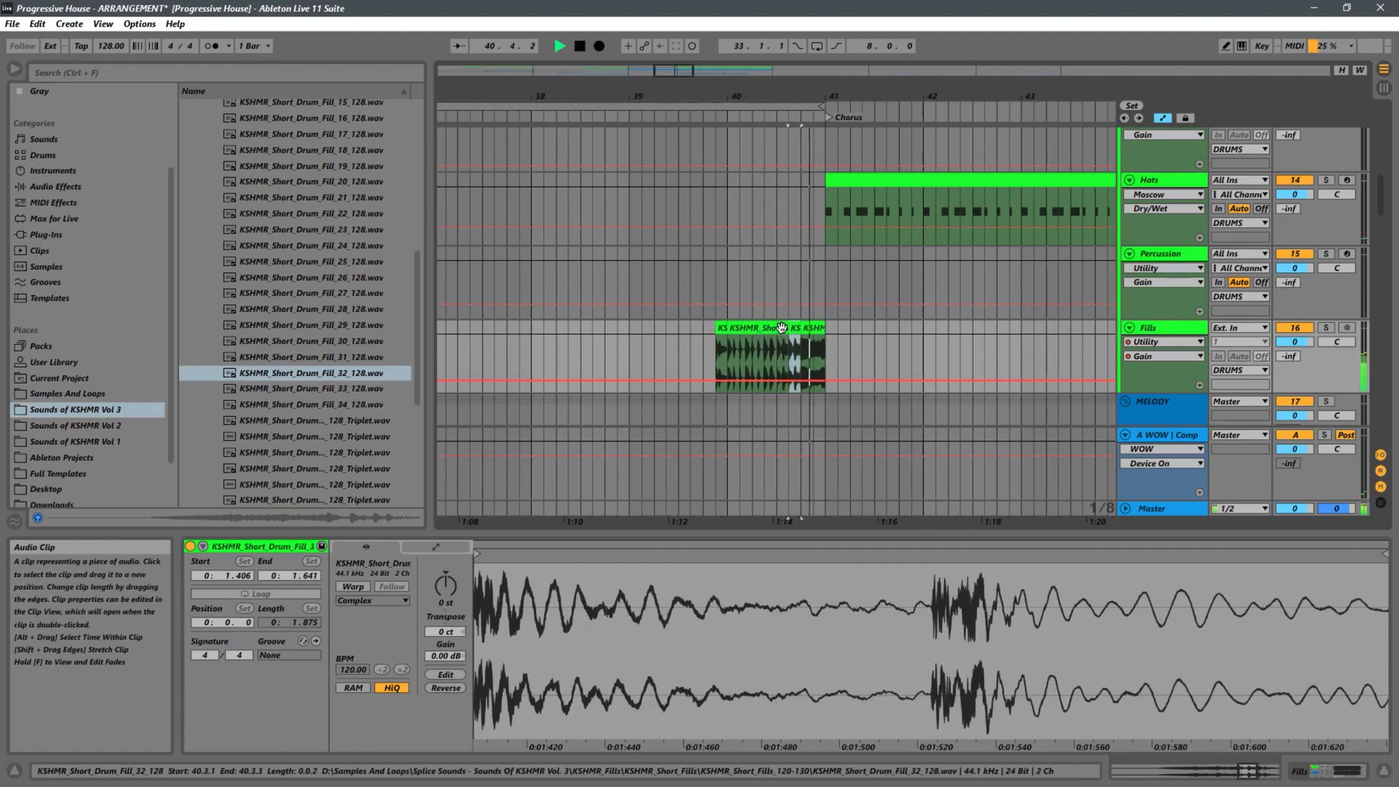
click(731, 346)
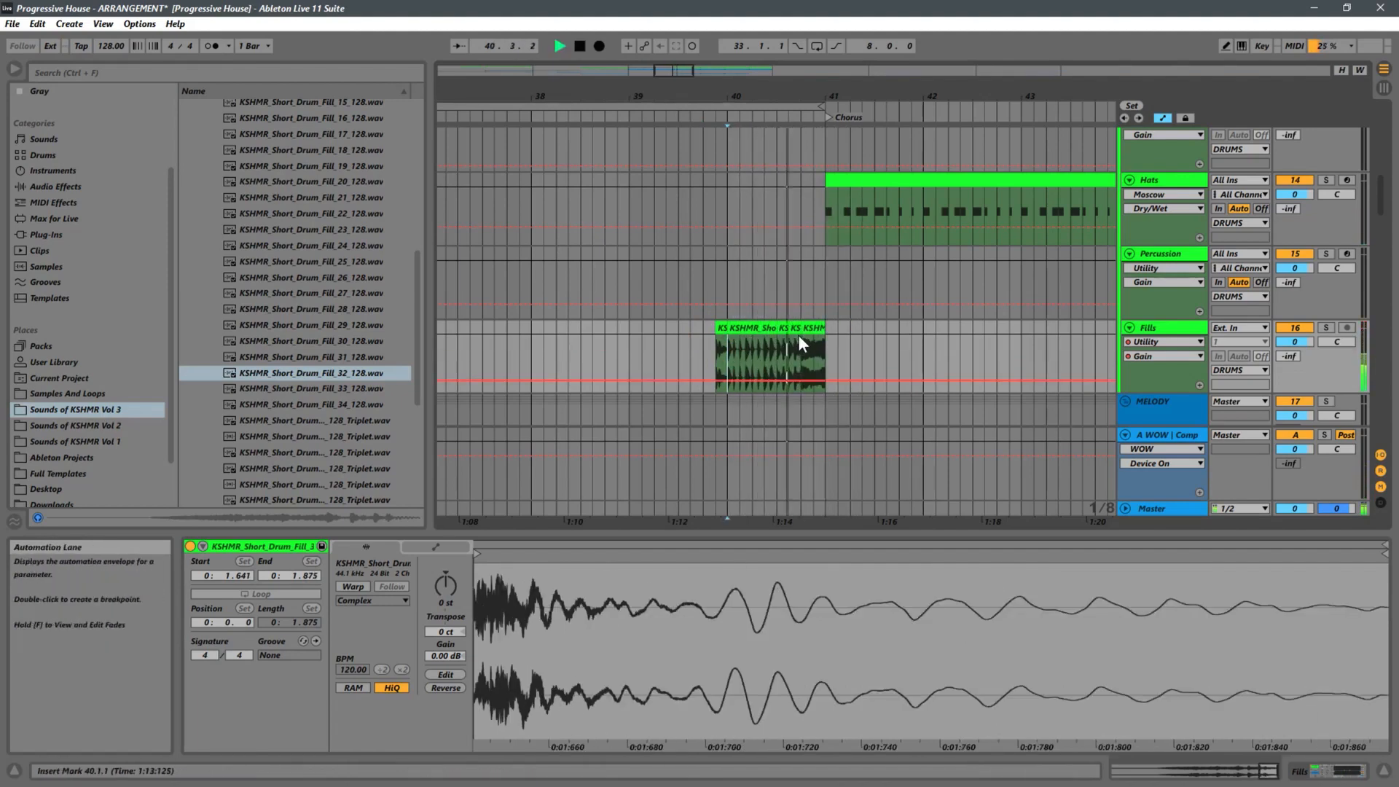
key(ctrl+z)
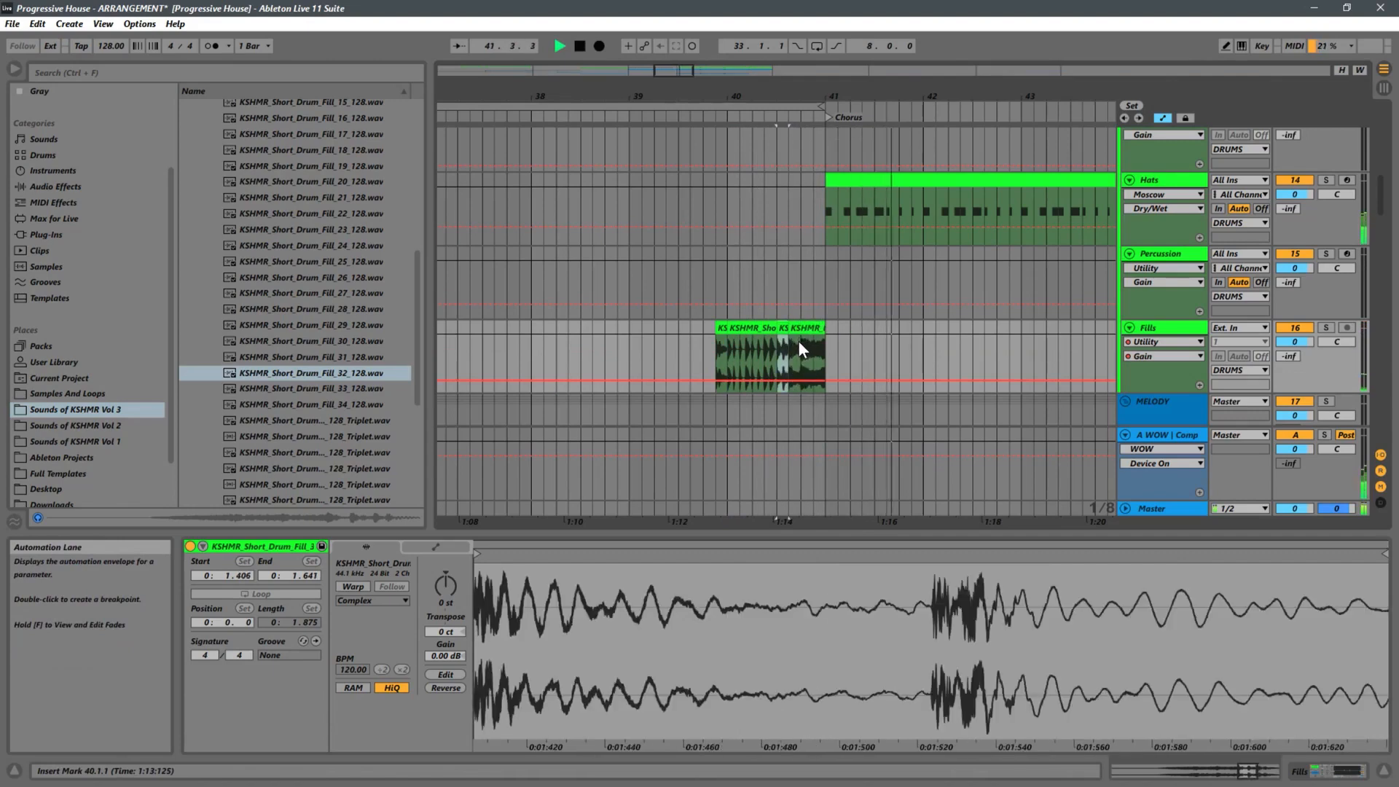
key(ctrl+d)
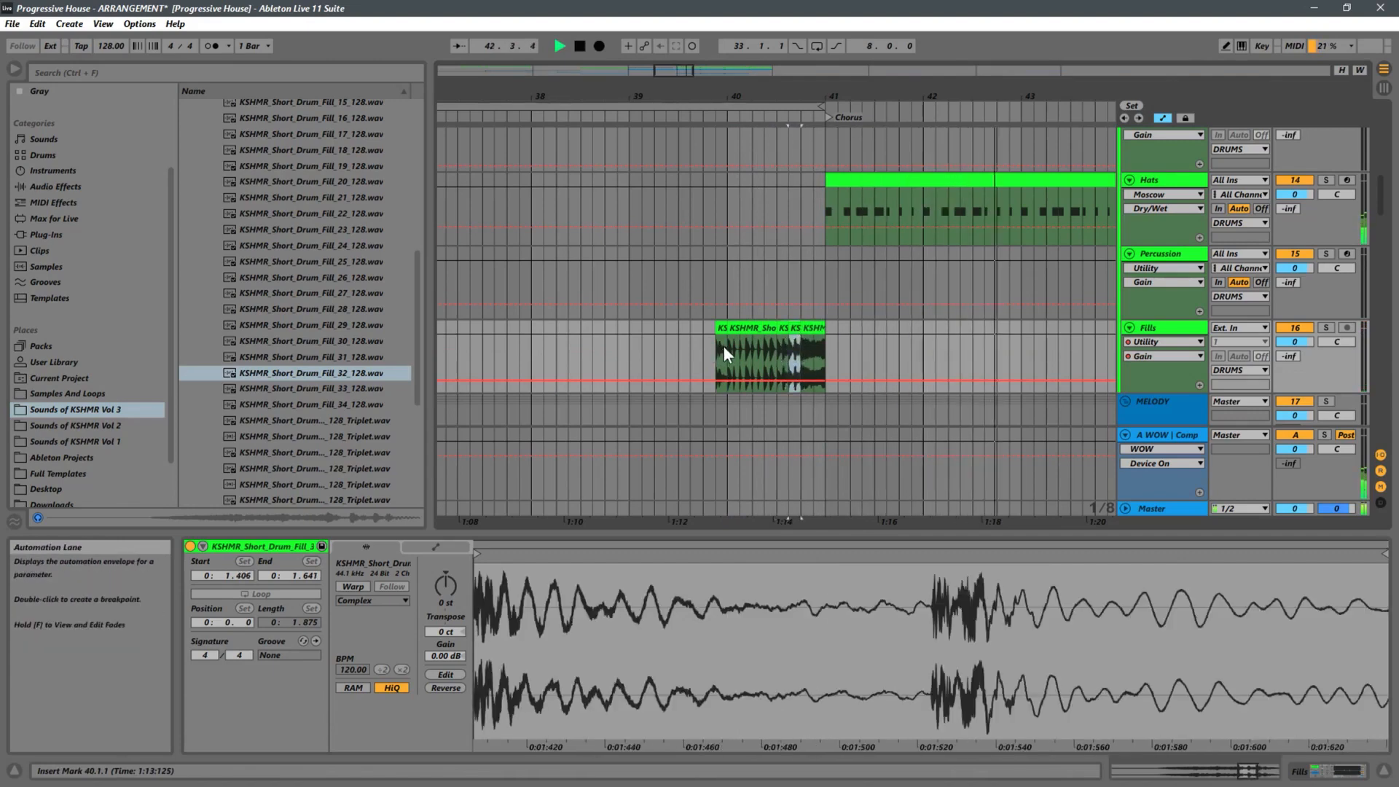
Step: Delete the leftover fill 32 piece before bar 40 and extend the slice at 40.3.1 to 40.4.1
key(Delete)
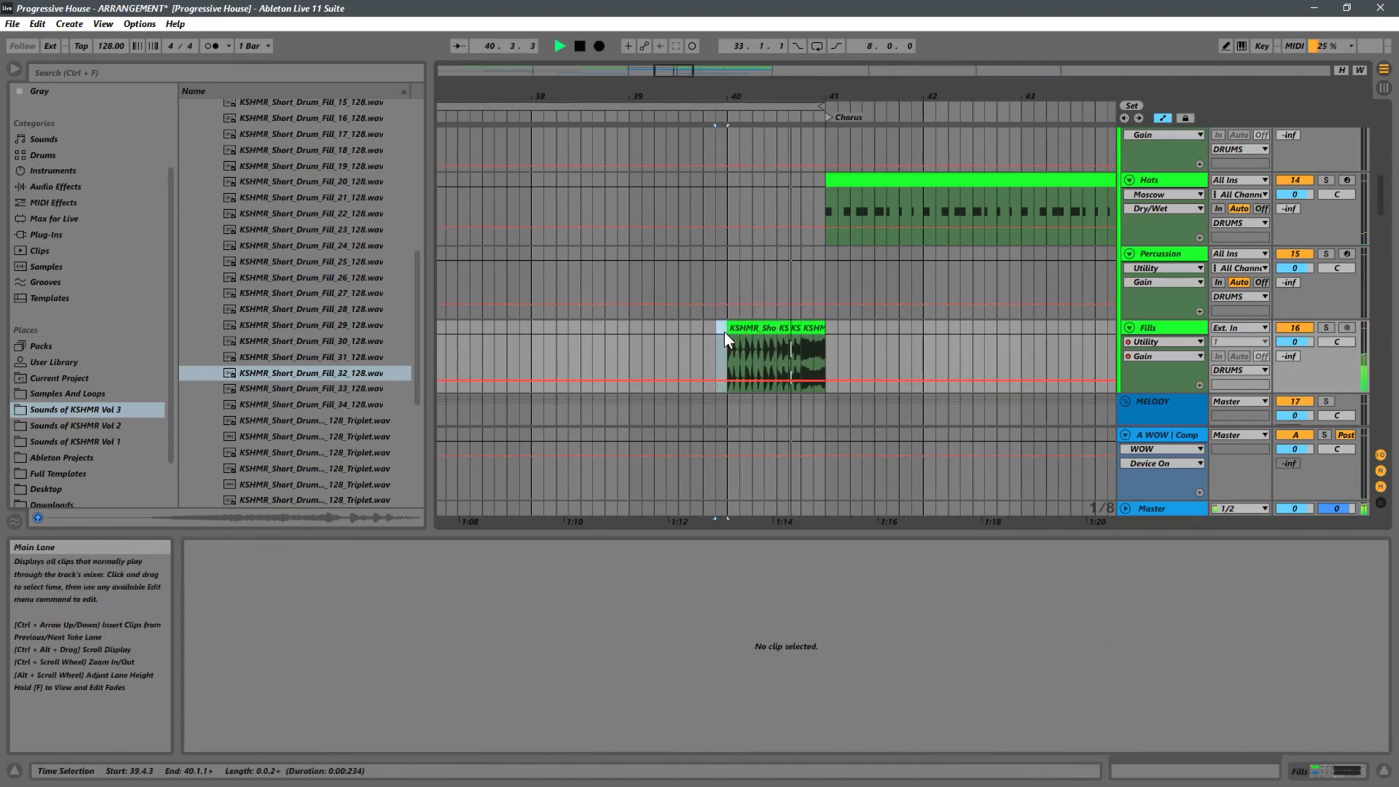
click(691, 346)
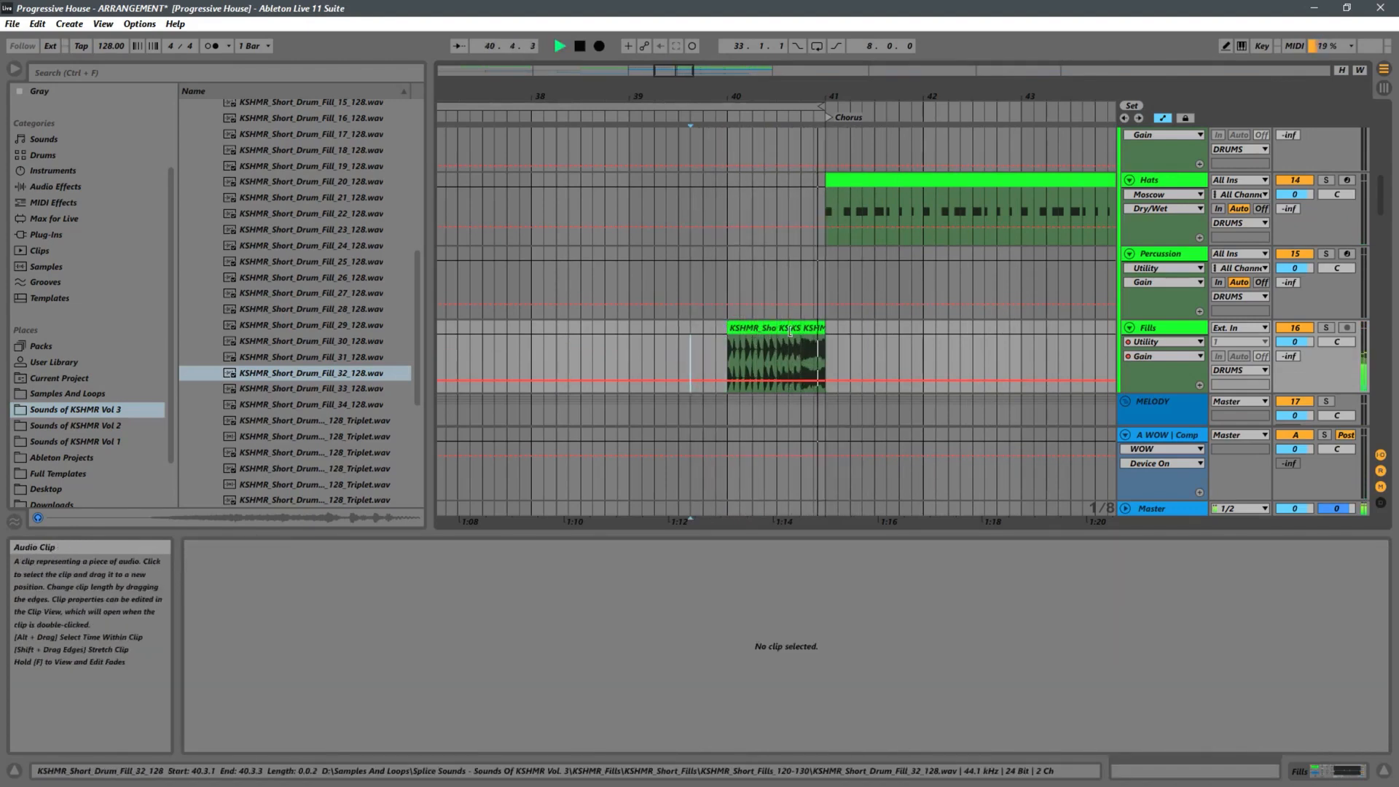
click(790, 329)
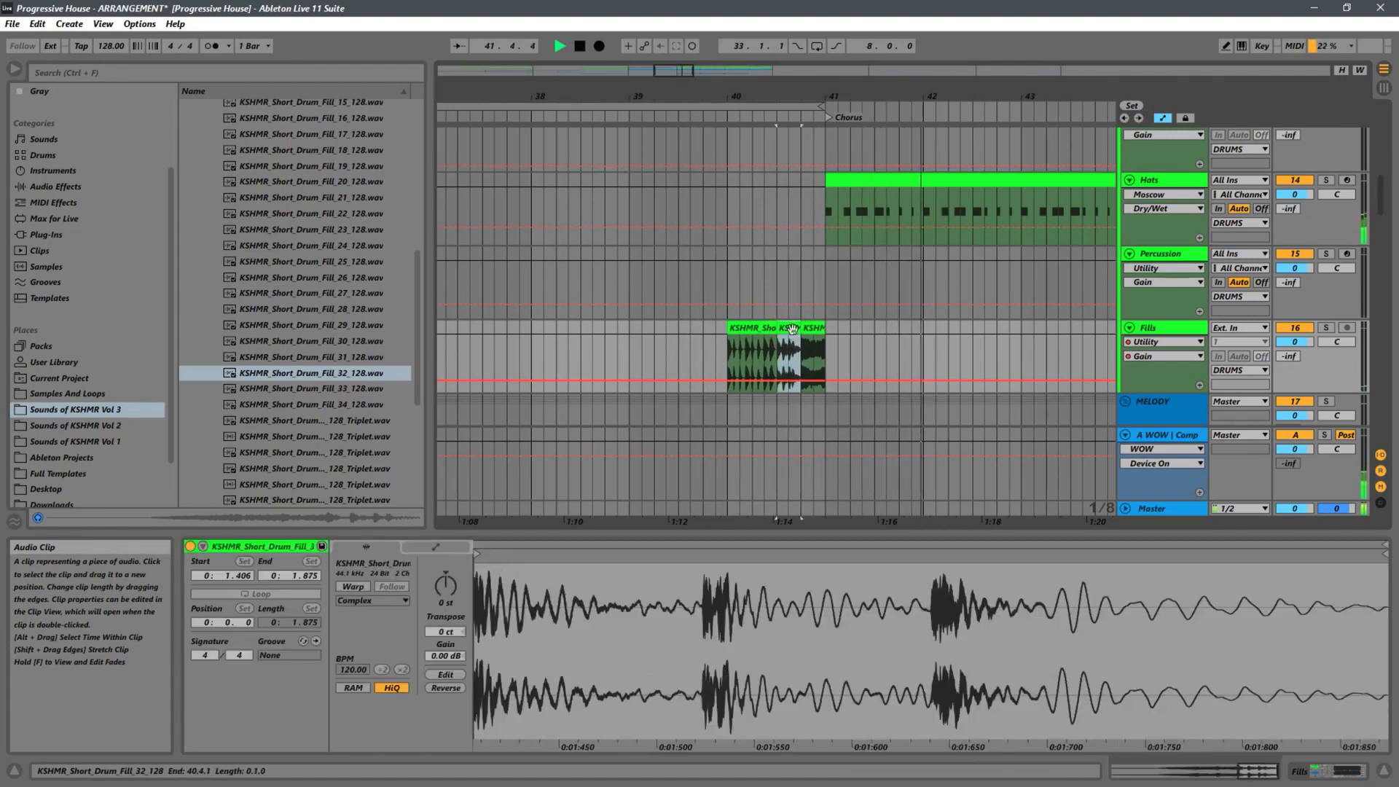
Step: Play the reworked fill from just before bar 40, from bar 39 and from bar 38
click(717, 349)
key(space)
key(space)
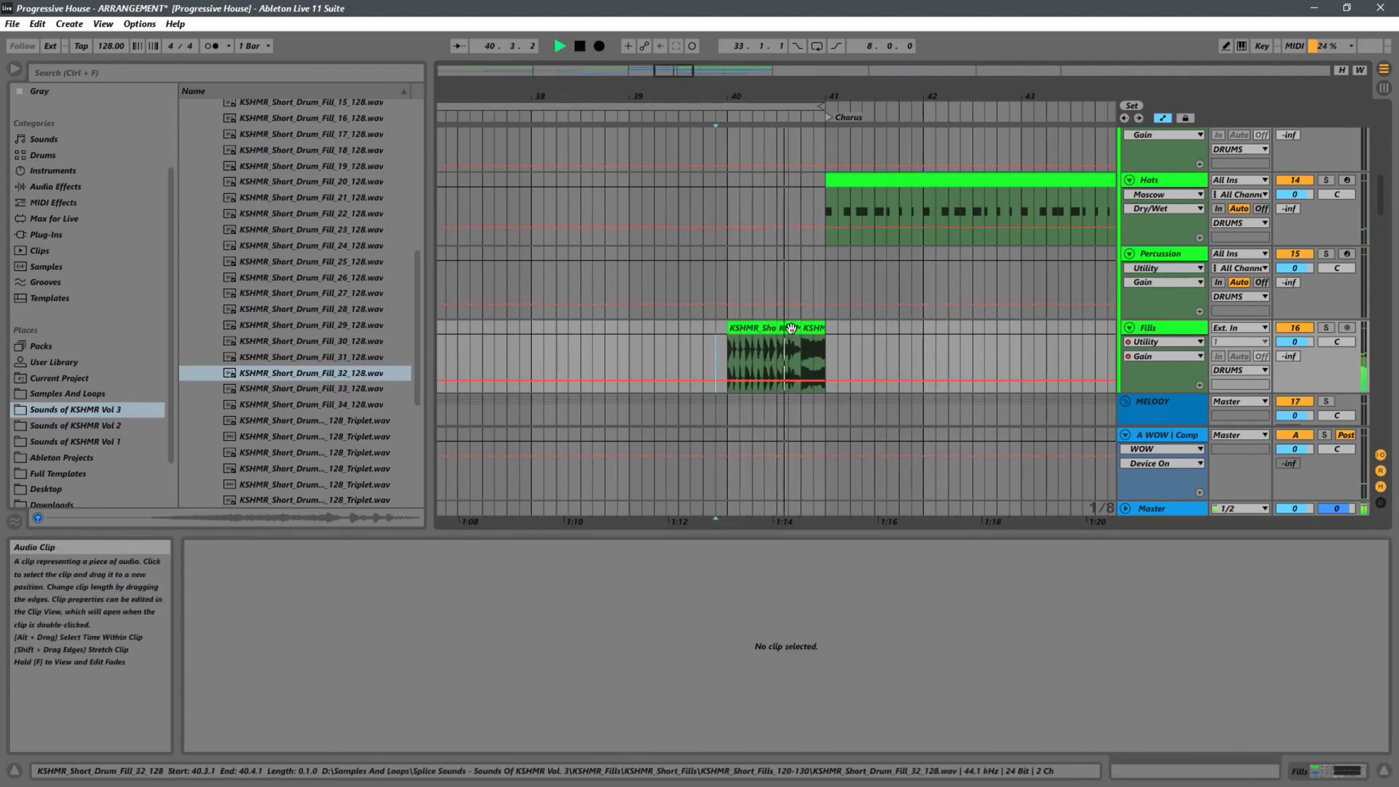
click(629, 344)
key(space)
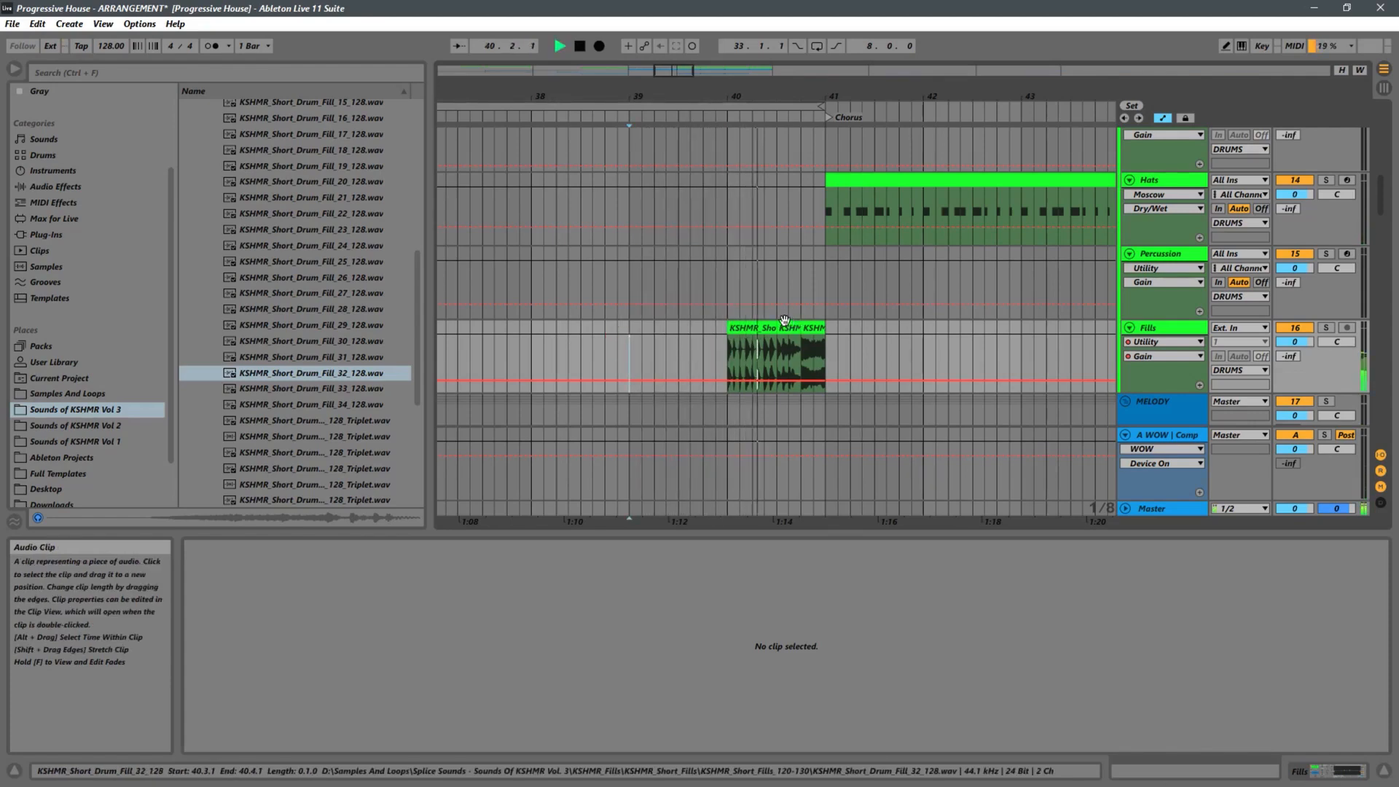
click(526, 342)
key(space)
key(space)
Step: Examine the drum tracks around the Build Up and Chorus while replaying the transition through the reworked fill
drag(504, 96, 635, 11)
scroll(625, 239, left, 2)
scroll(625, 239, up, 4)
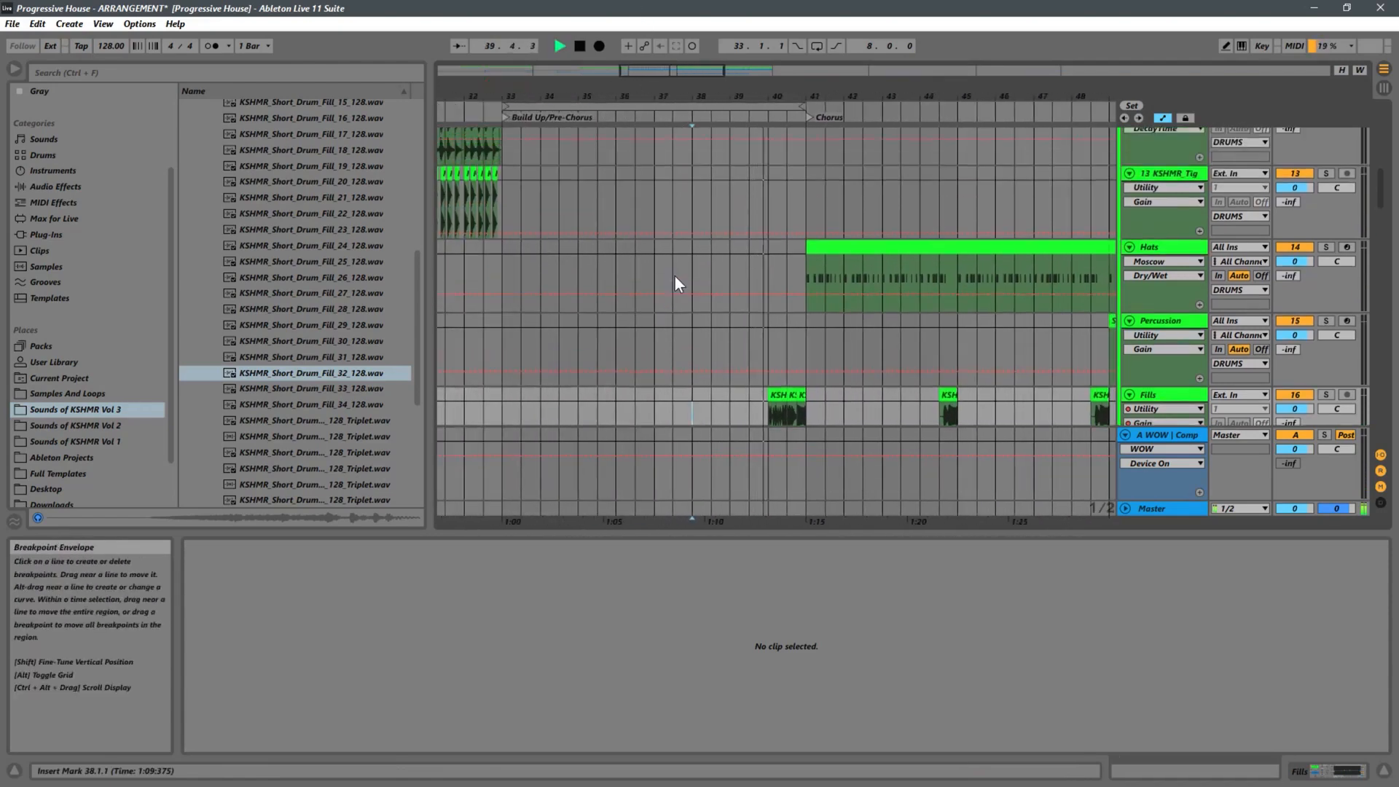
scroll(675, 283, up, 5)
scroll(679, 268, down, 2)
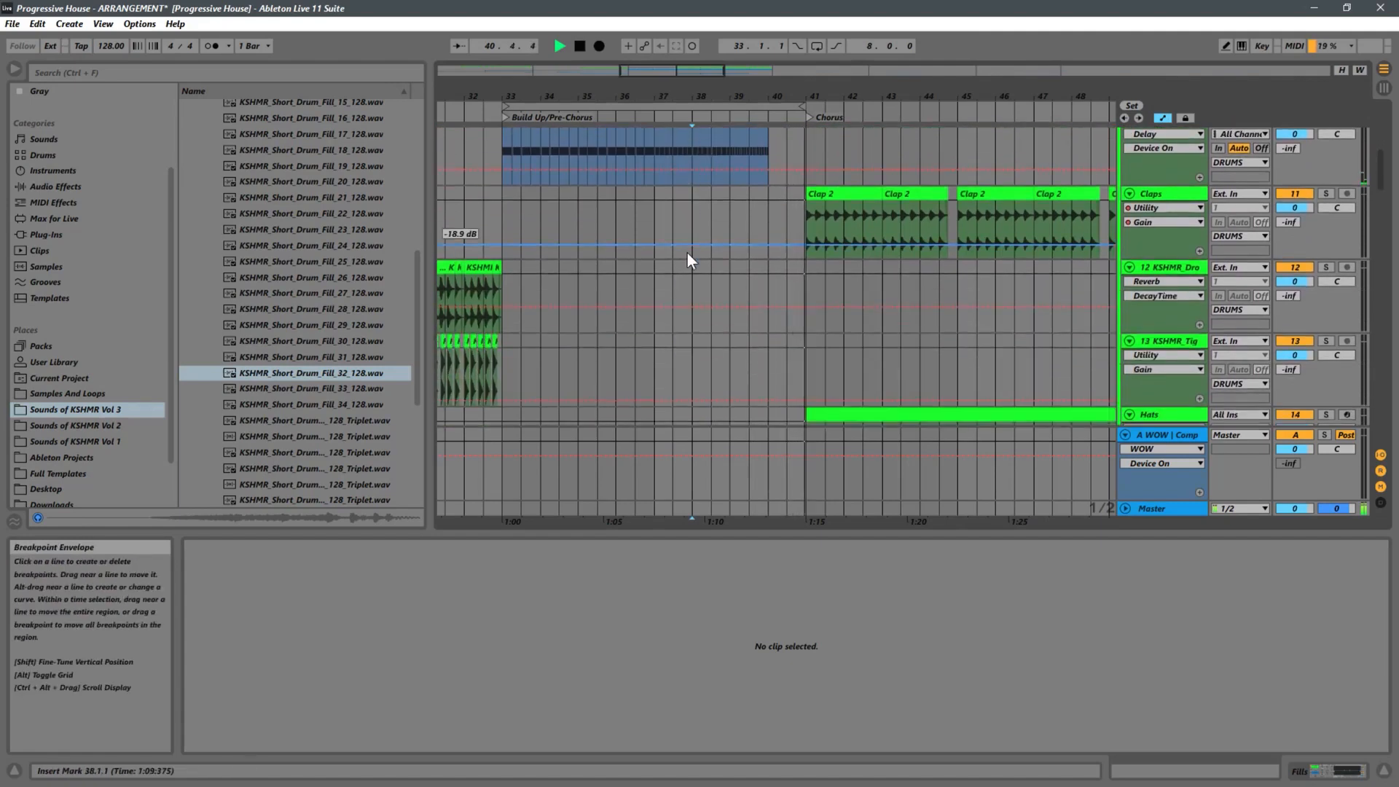
scroll(699, 249, down, 8)
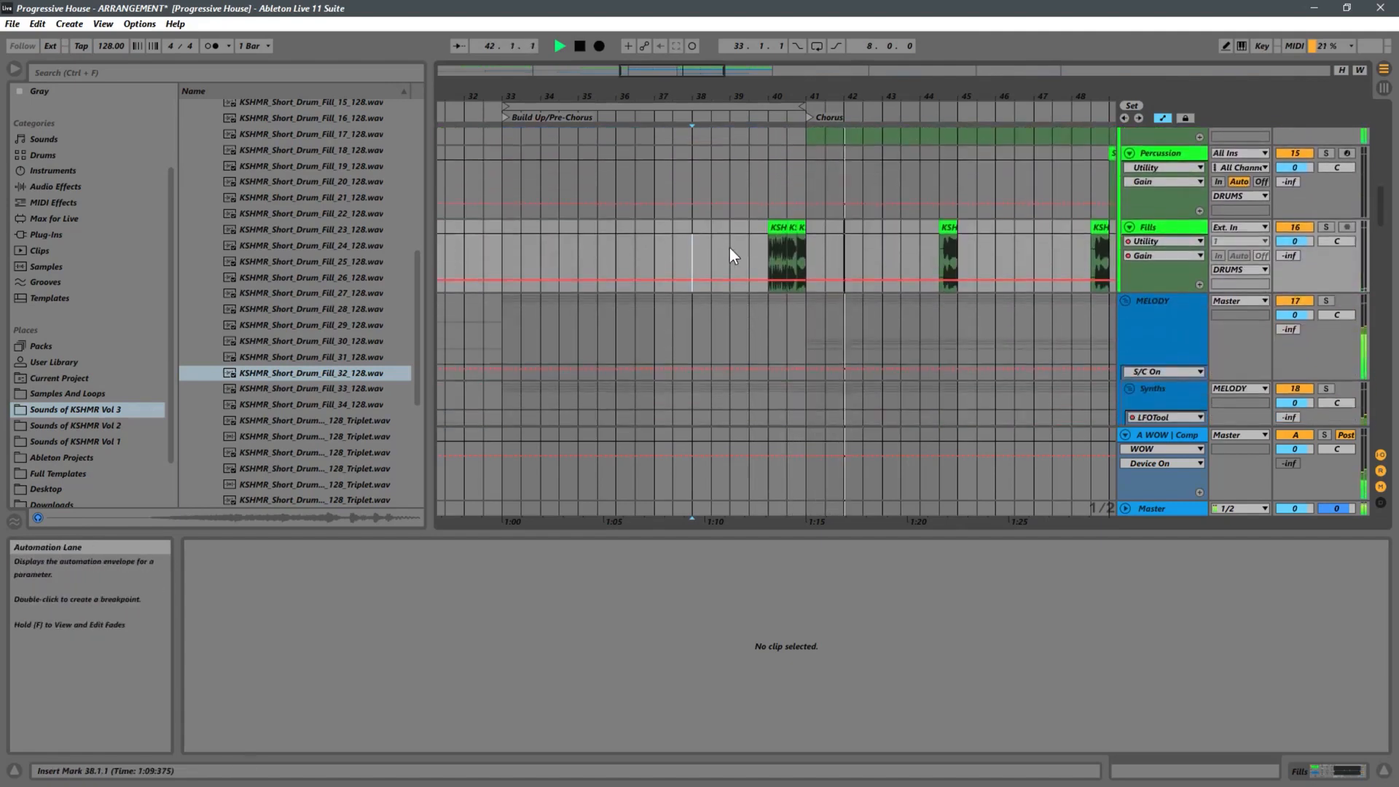
click(775, 262)
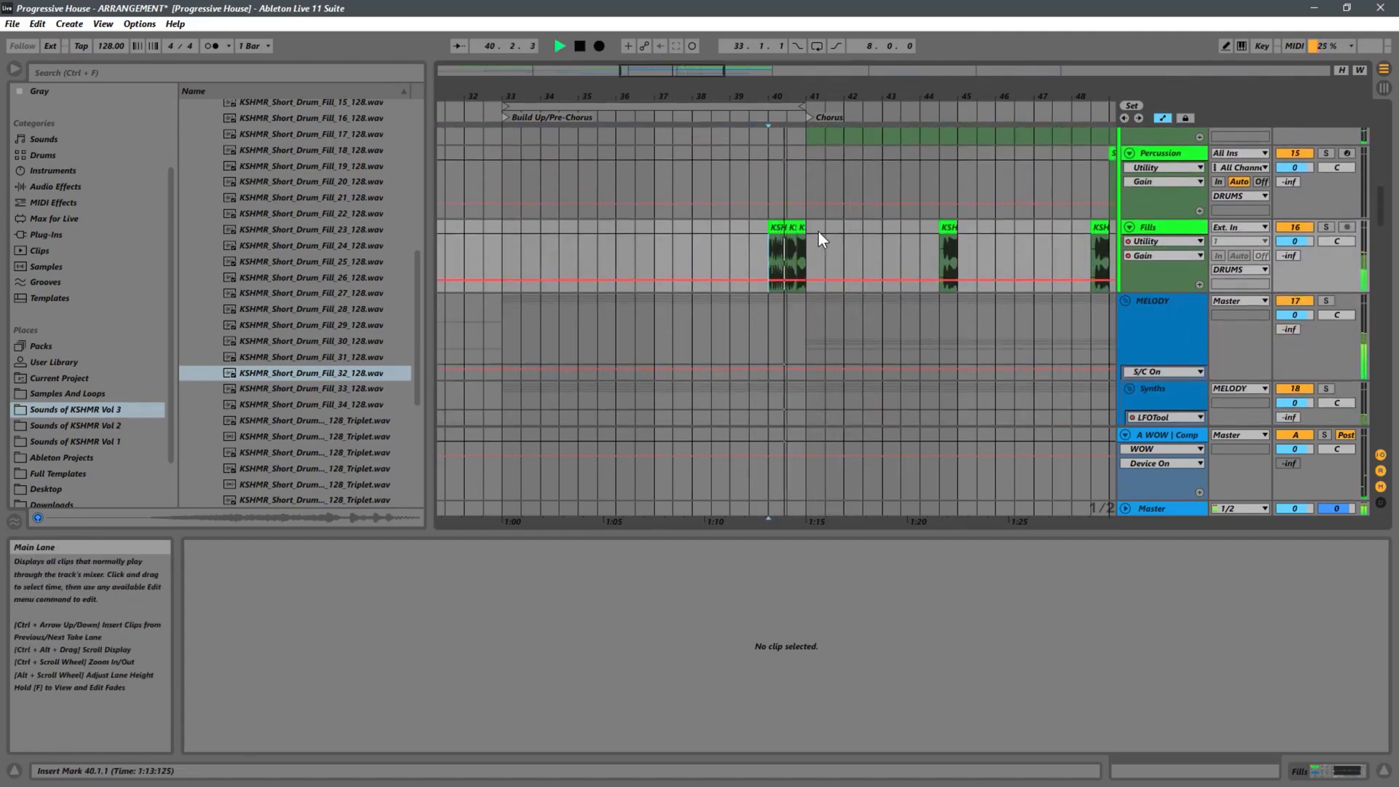
drag(790, 97, 789, 190)
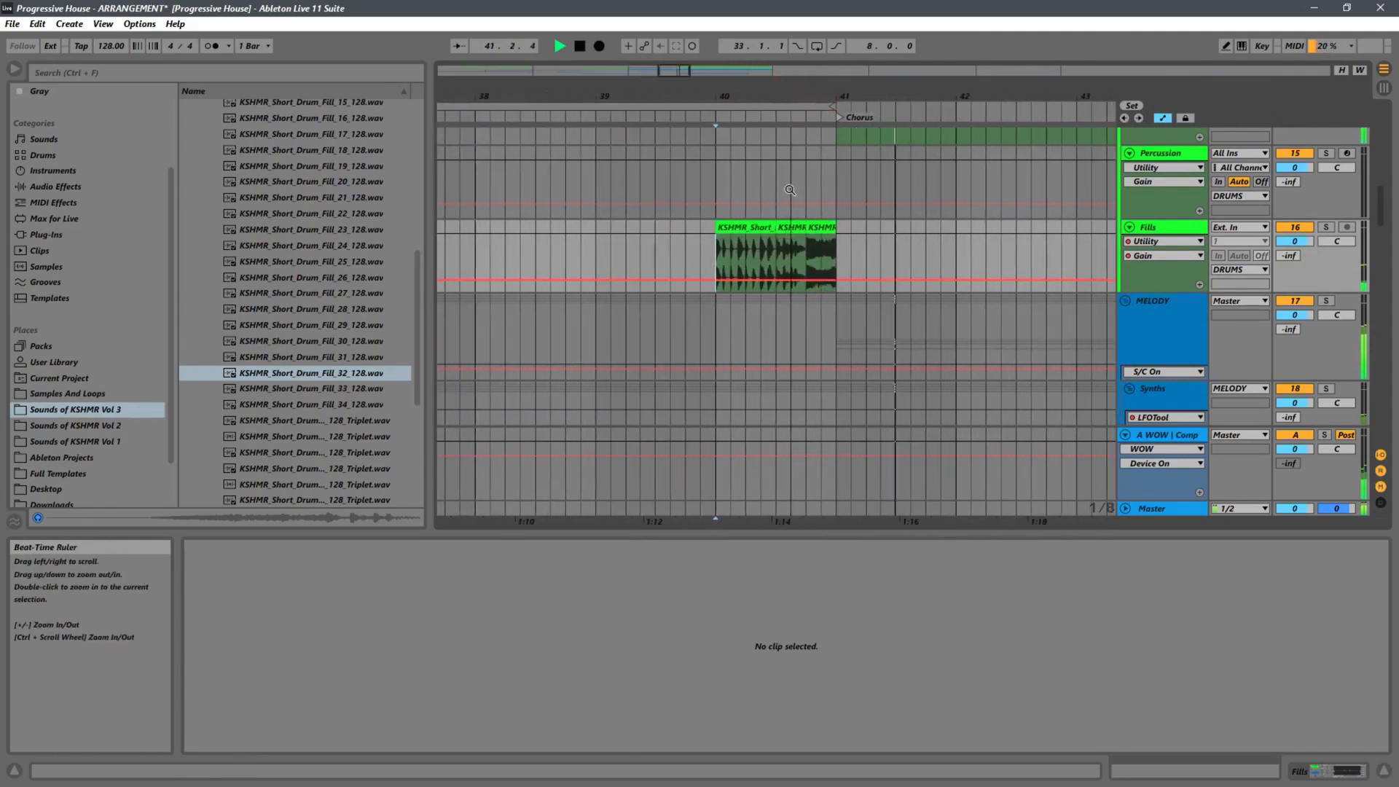
click(581, 238)
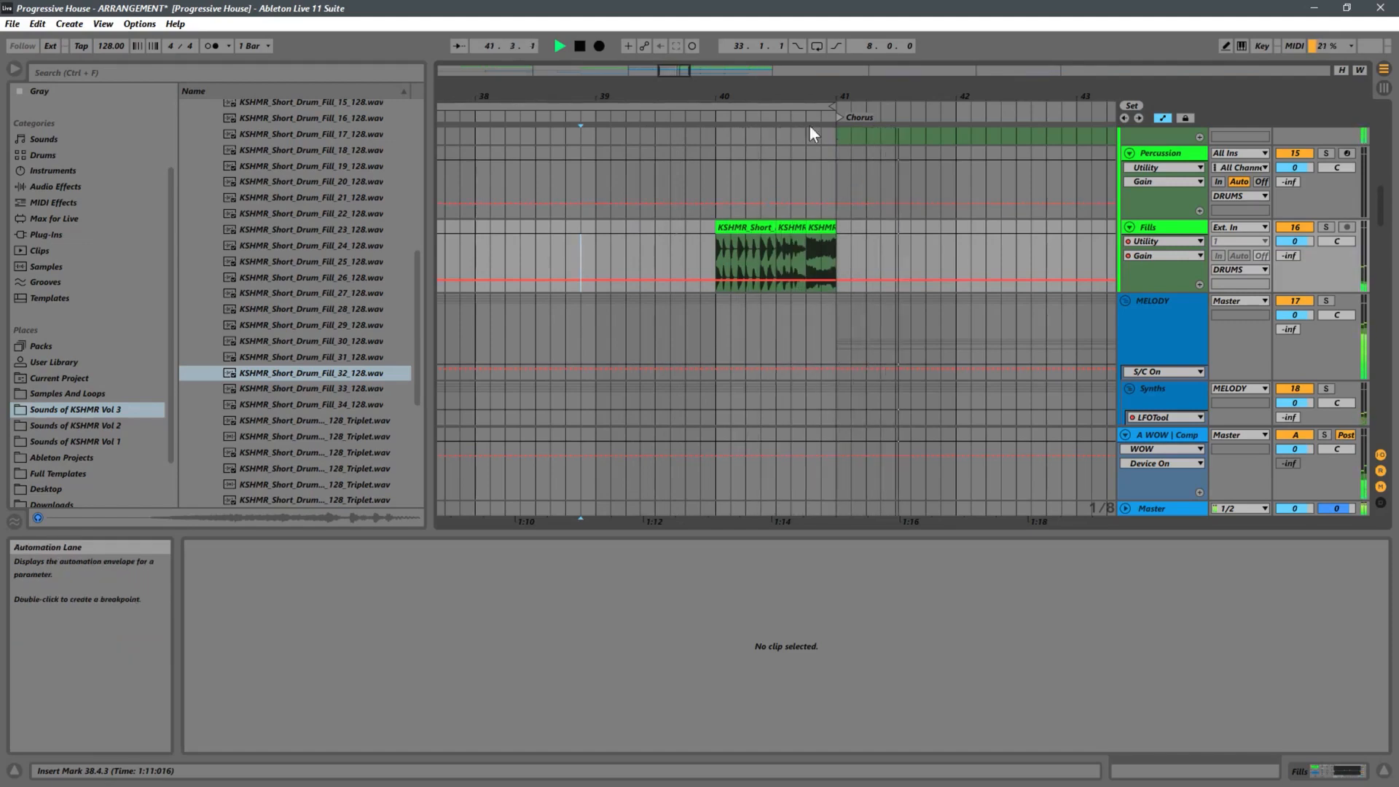
Step: Review the fills across the whole arrangement and listen from bar 1 into the start of the Breakdown
drag(667, 95, 736, 47)
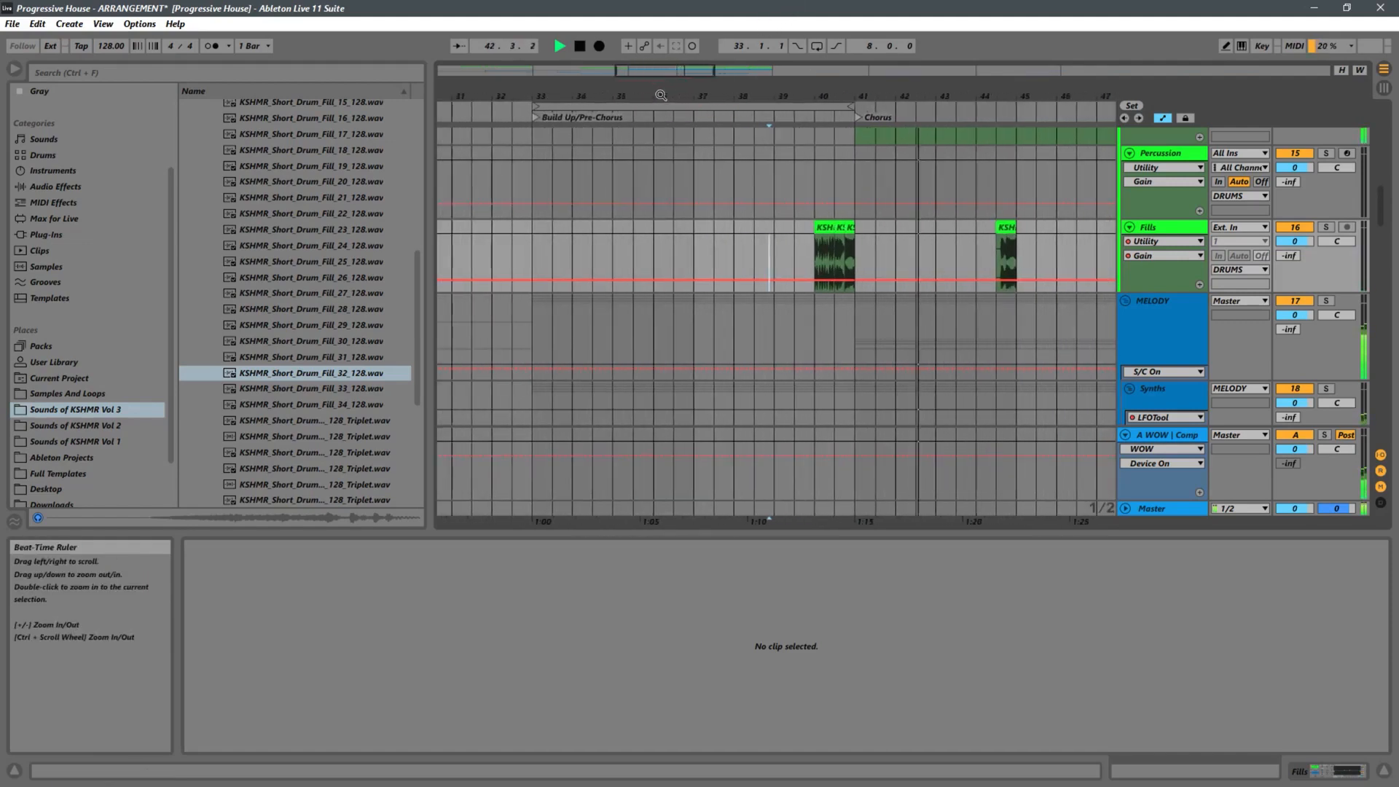
drag(661, 95, 777, 10)
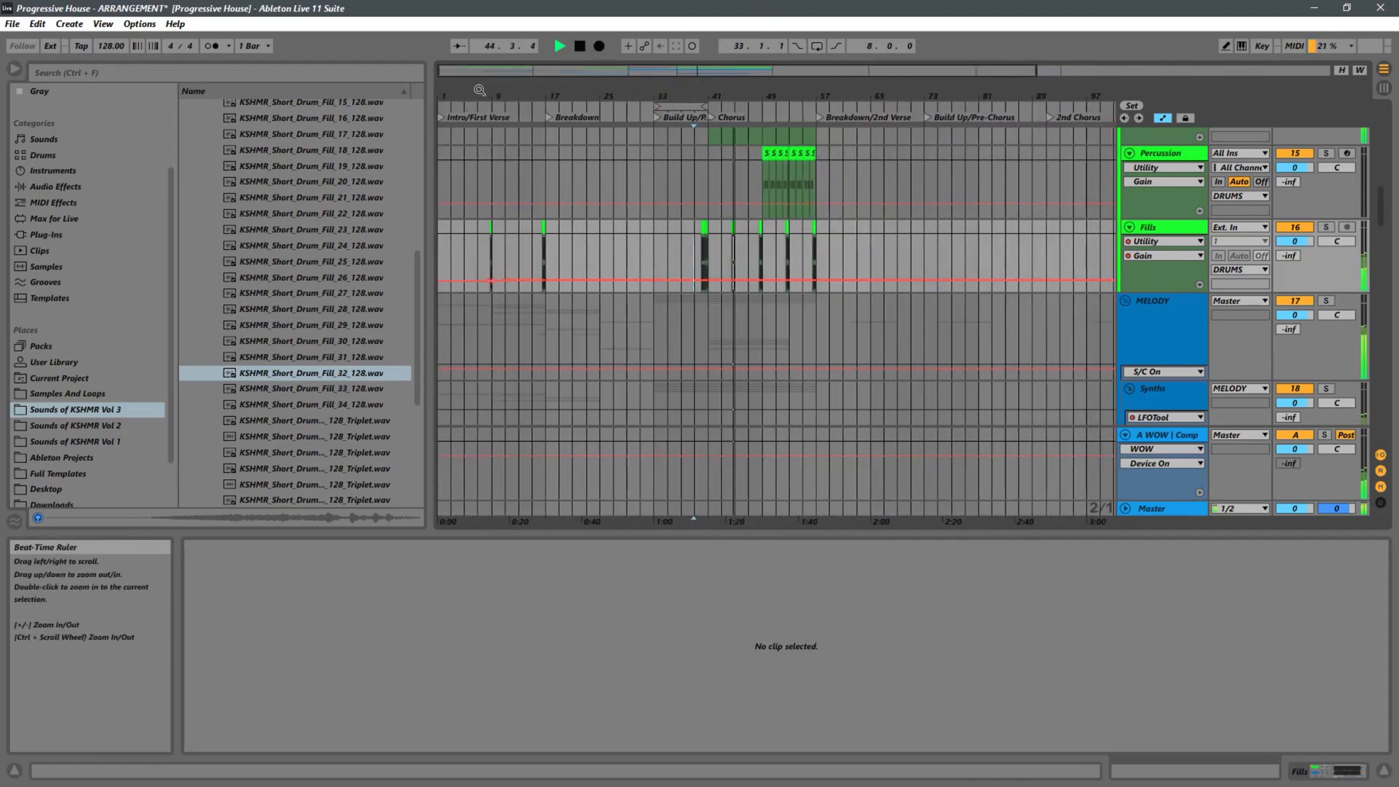
drag(480, 91, 481, 76)
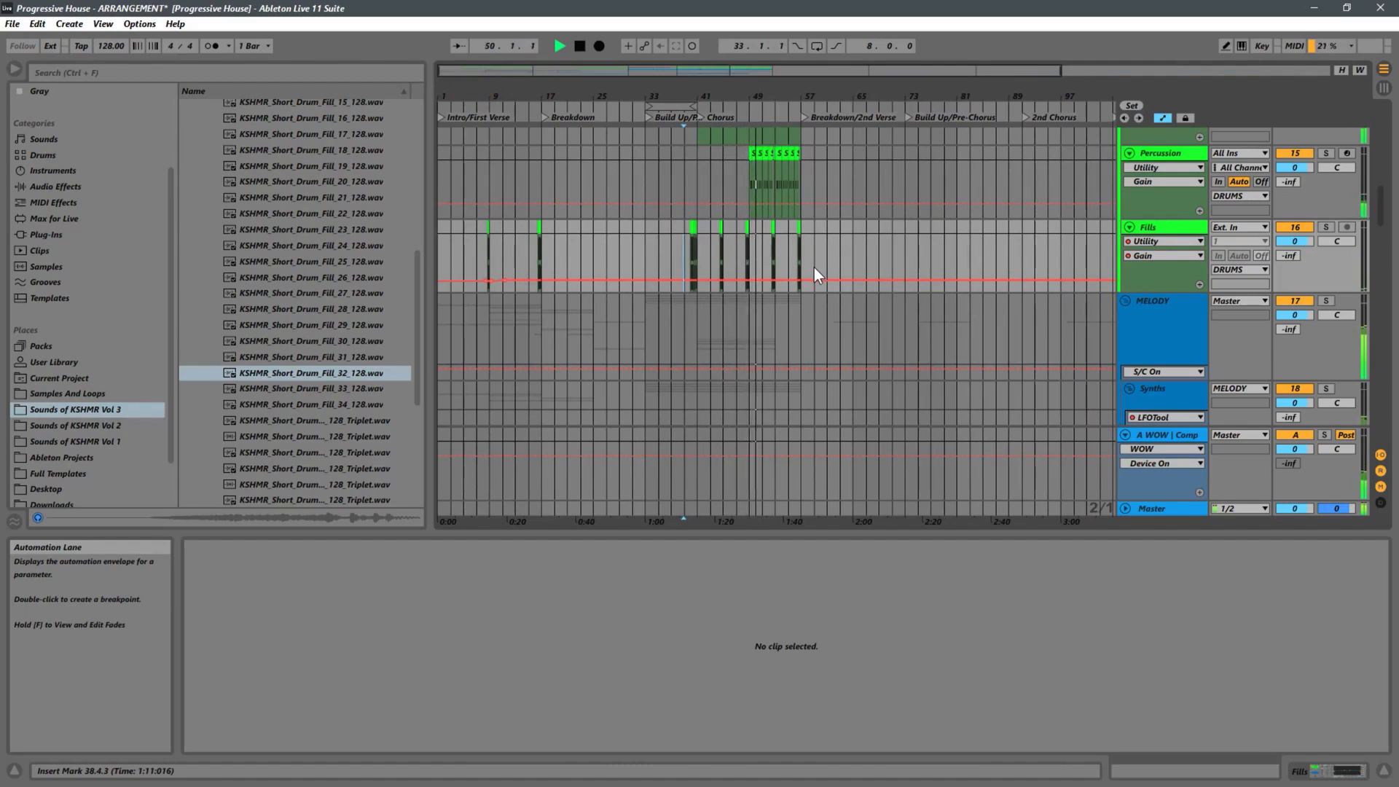
click(638, 254)
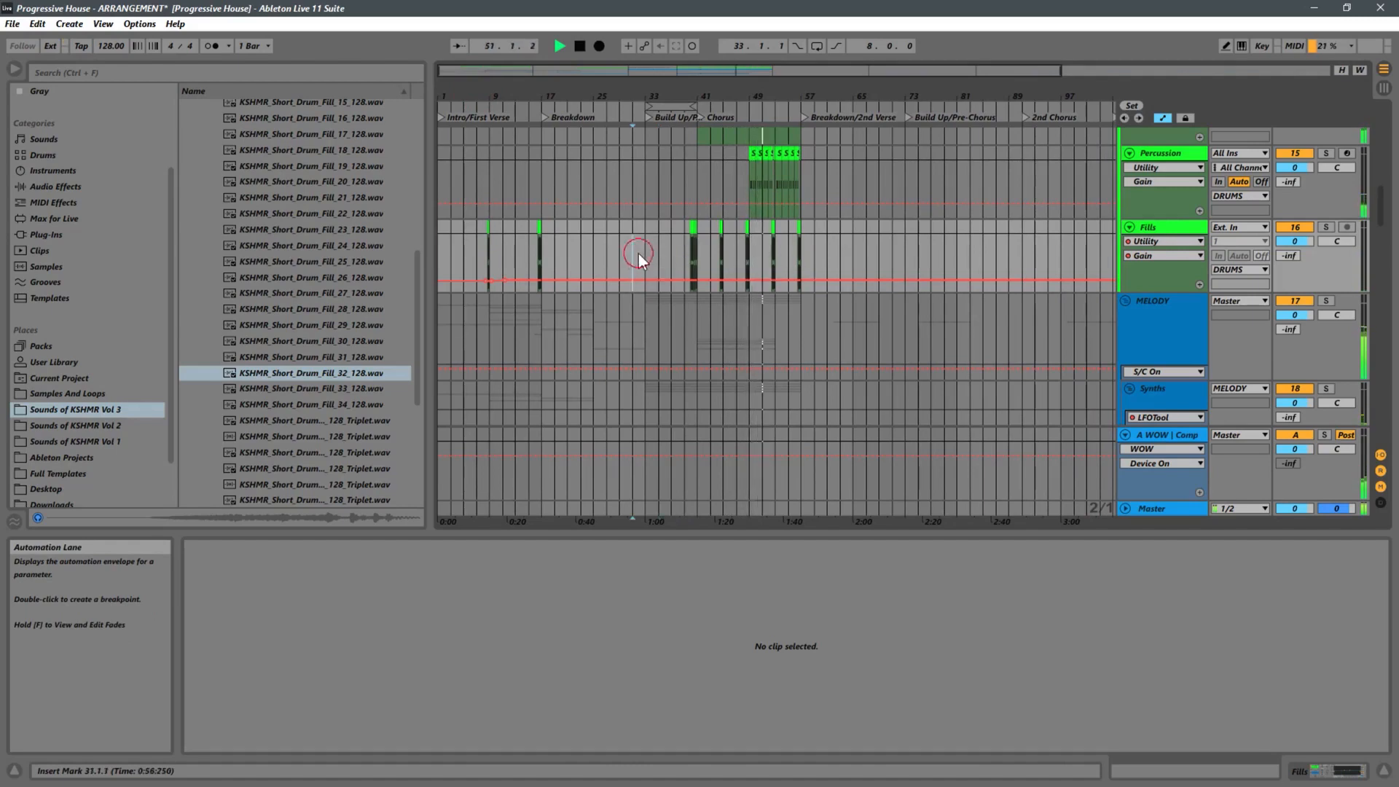
key(space)
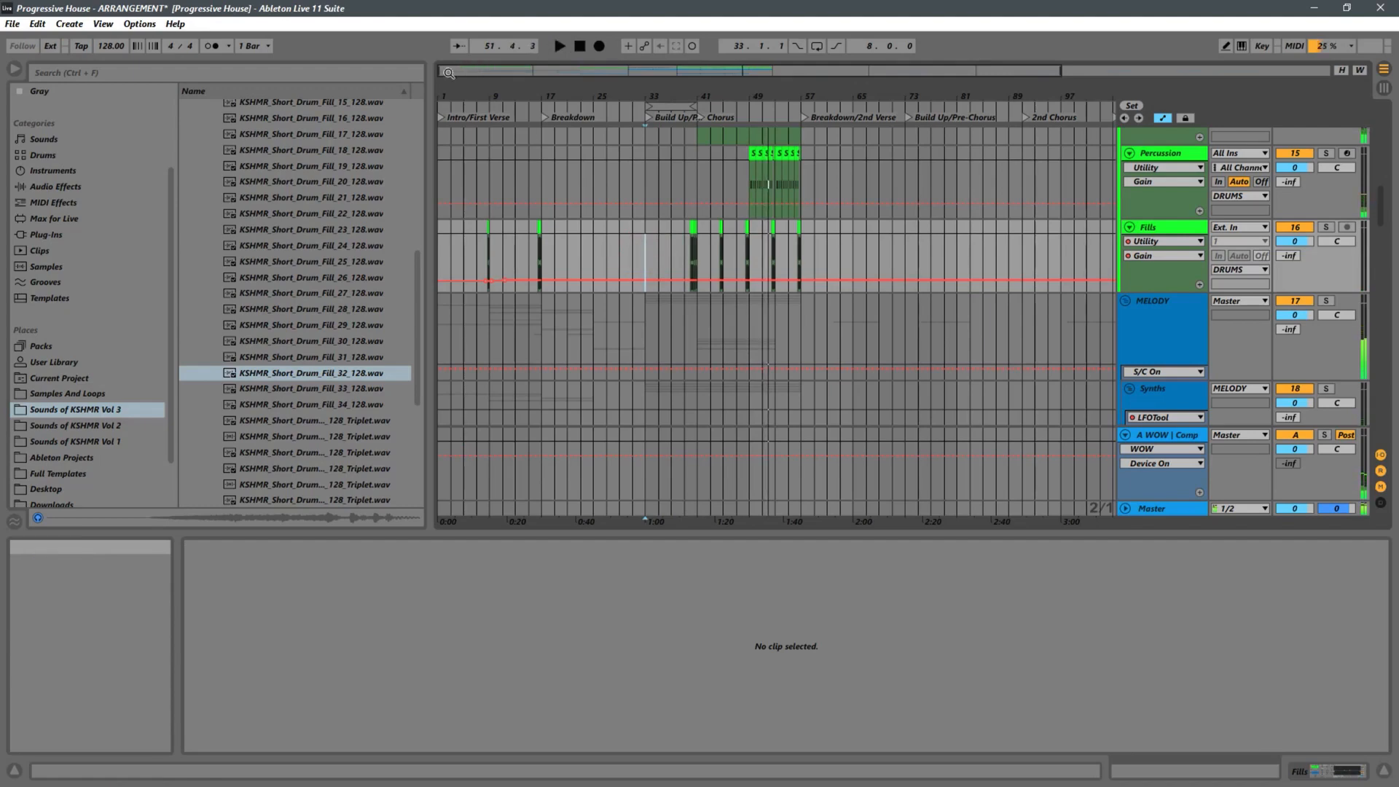
drag(463, 97, 520, 98)
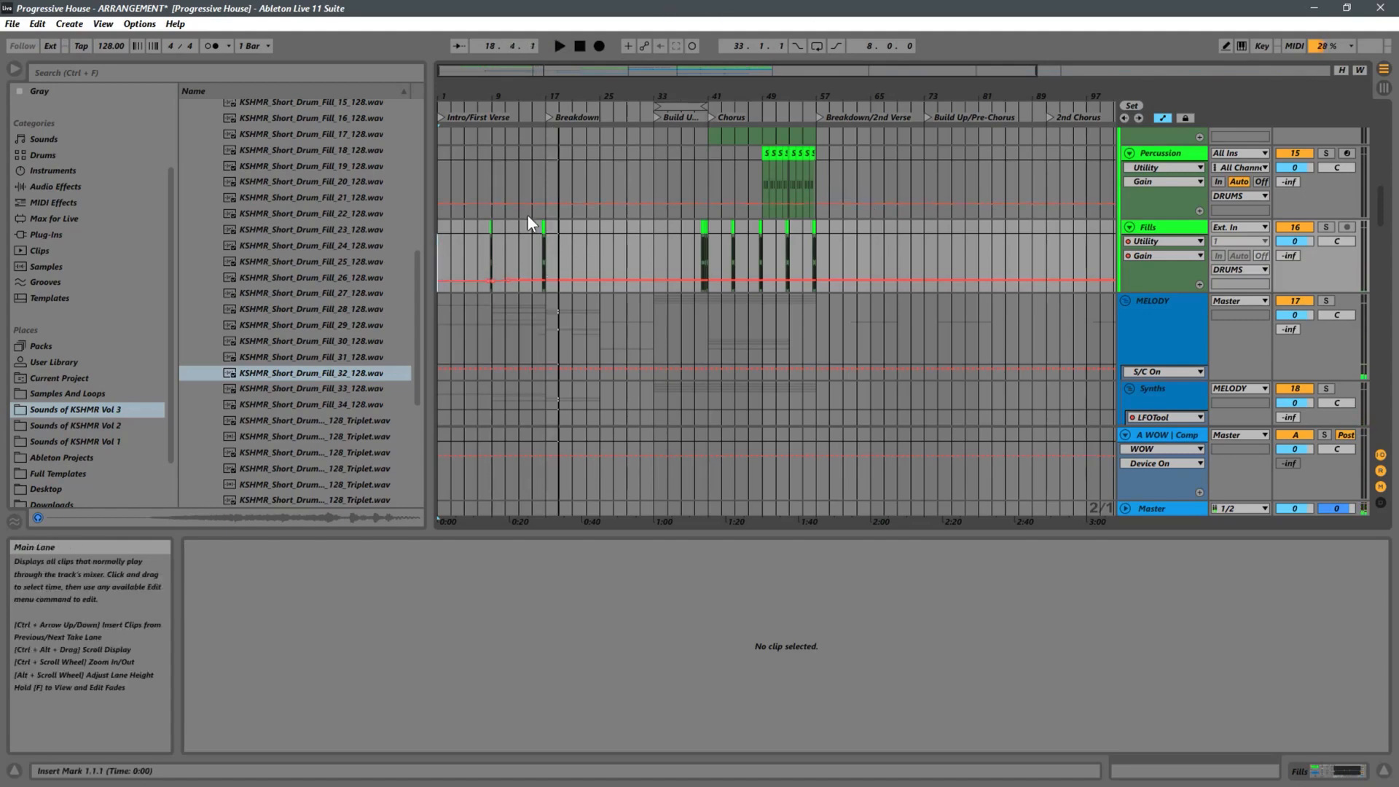
Step: Loop bars 9 to 17, select all material in the loop and duplicate that eight-bar section's time across the arrangement
drag(490, 184, 545, 177)
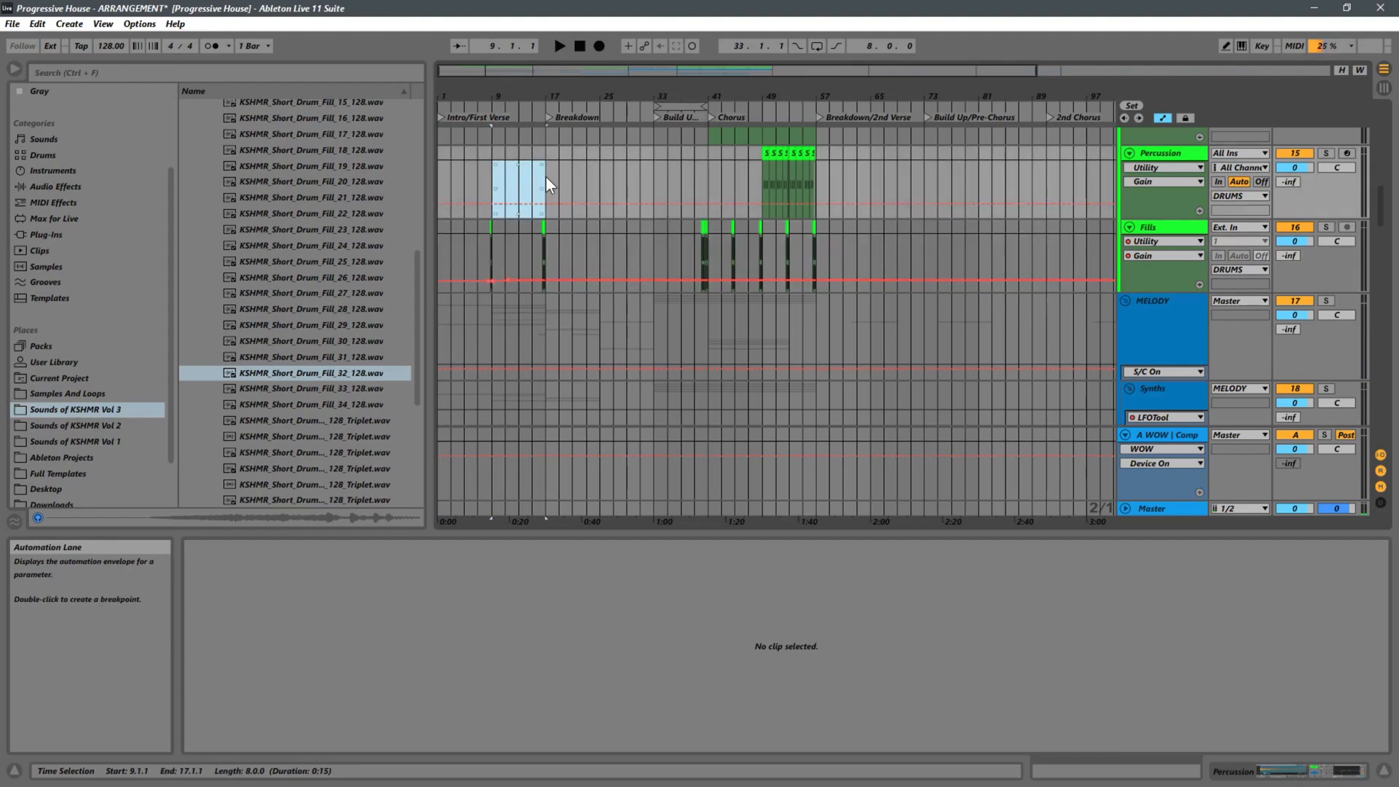
key(ctrl+l)
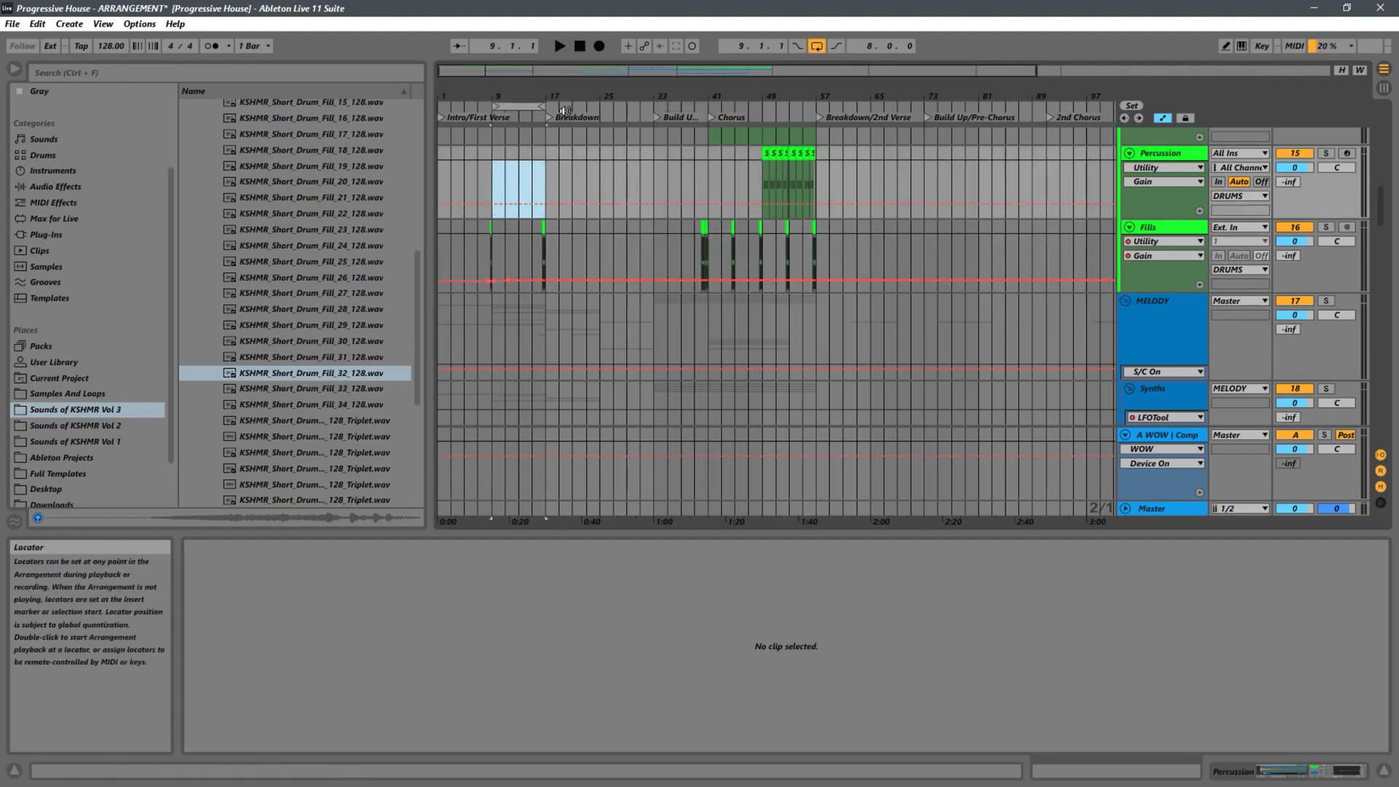
drag(504, 91, 526, 145)
click(540, 105)
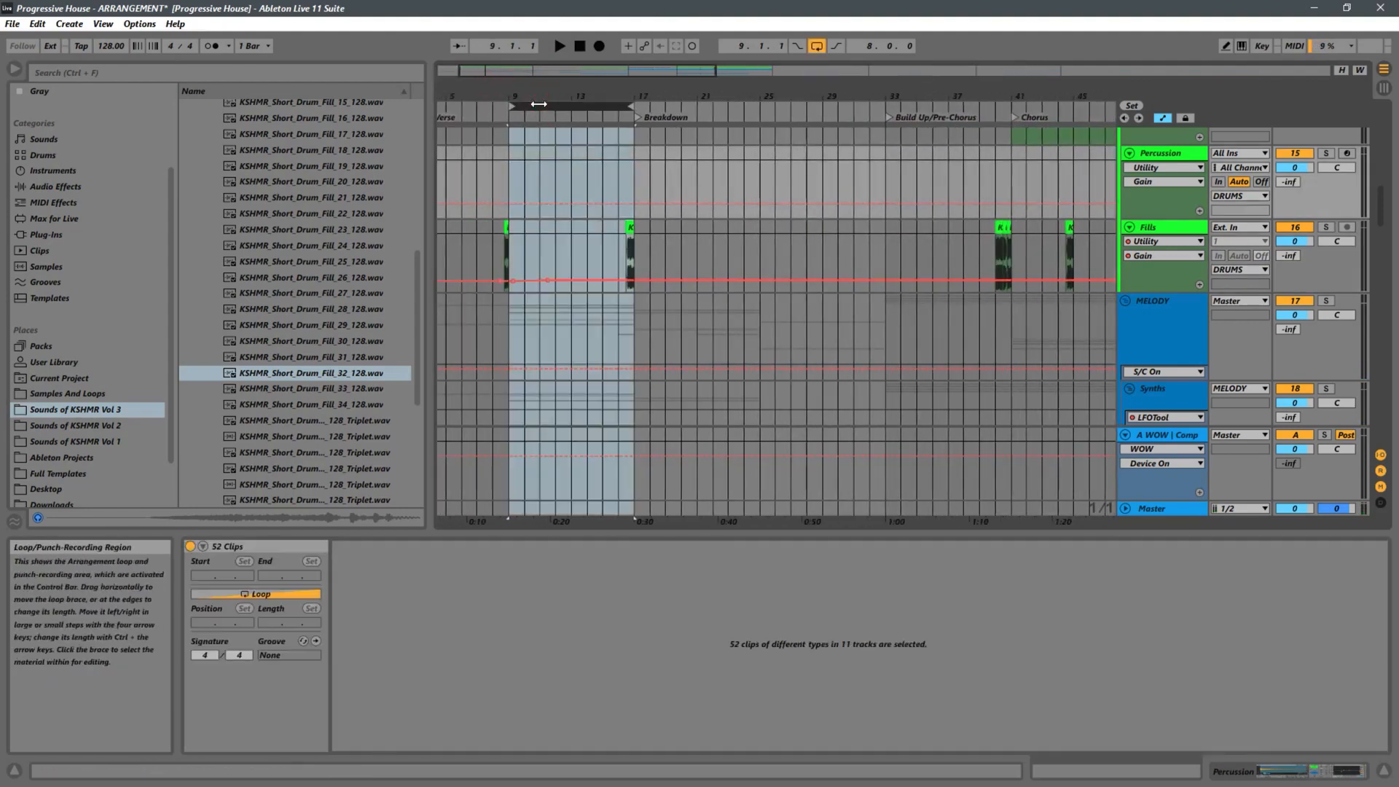
right_click(540, 104)
click(576, 173)
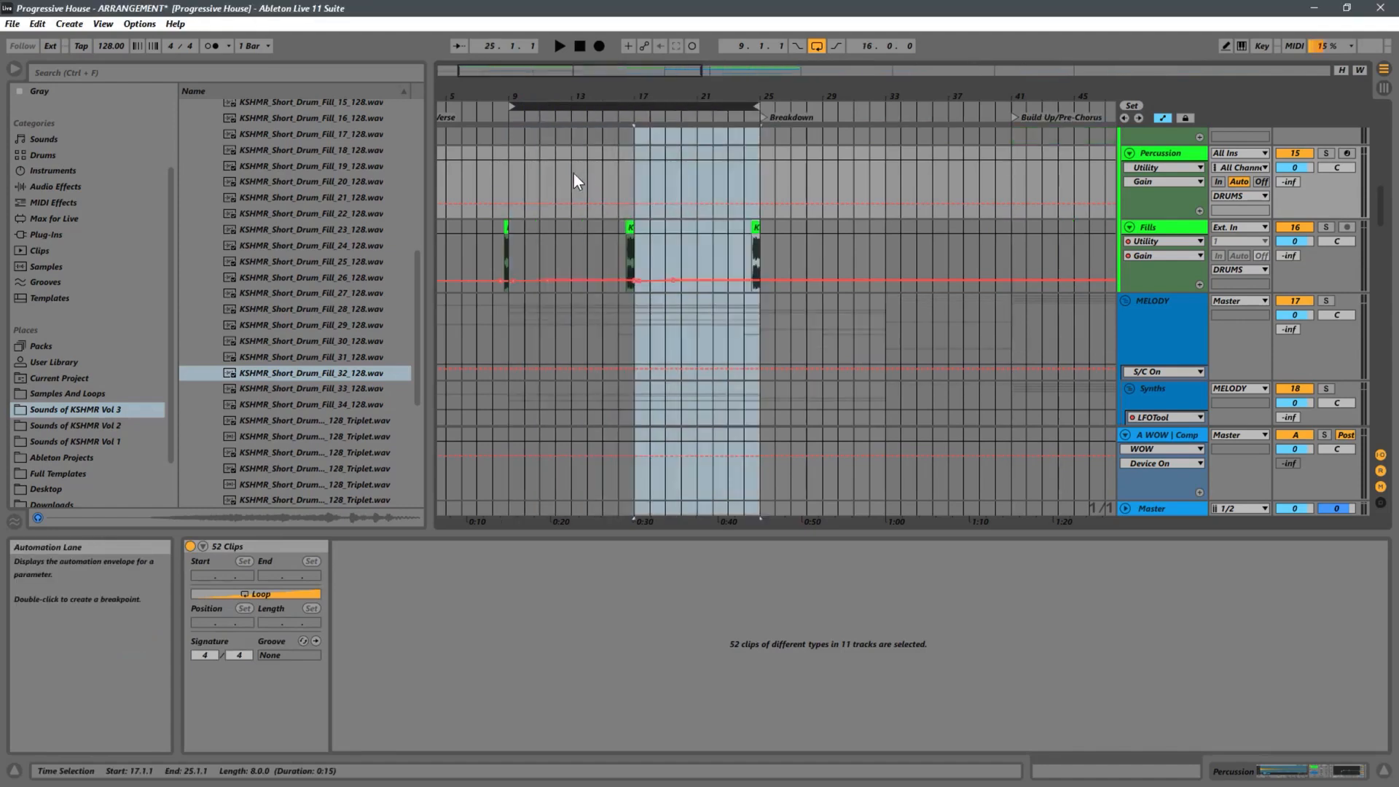
Step: Play from bar 8, remove the repeated gain automation dip at bar 17 on the Fills track, and select the fill clip before it
click(499, 182)
key(space)
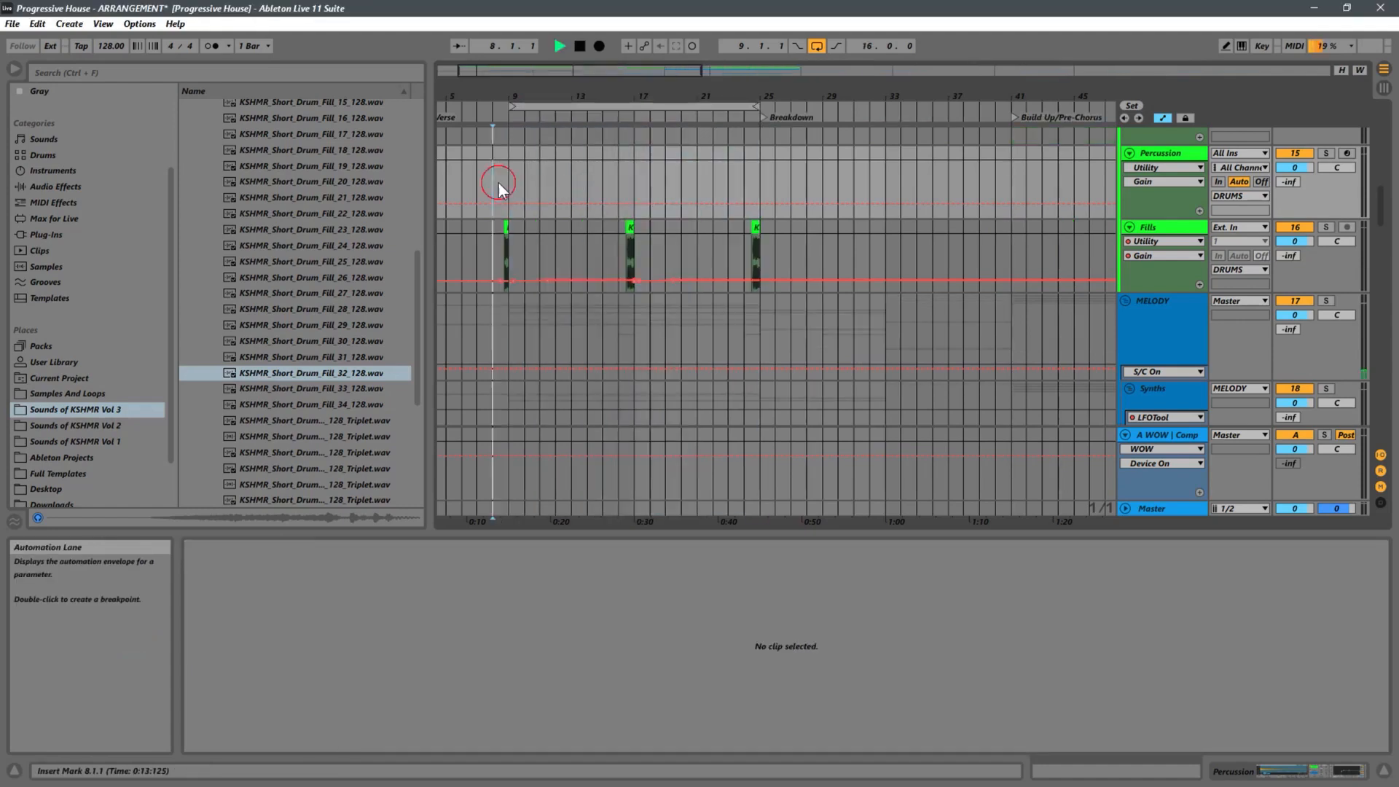
click(637, 281)
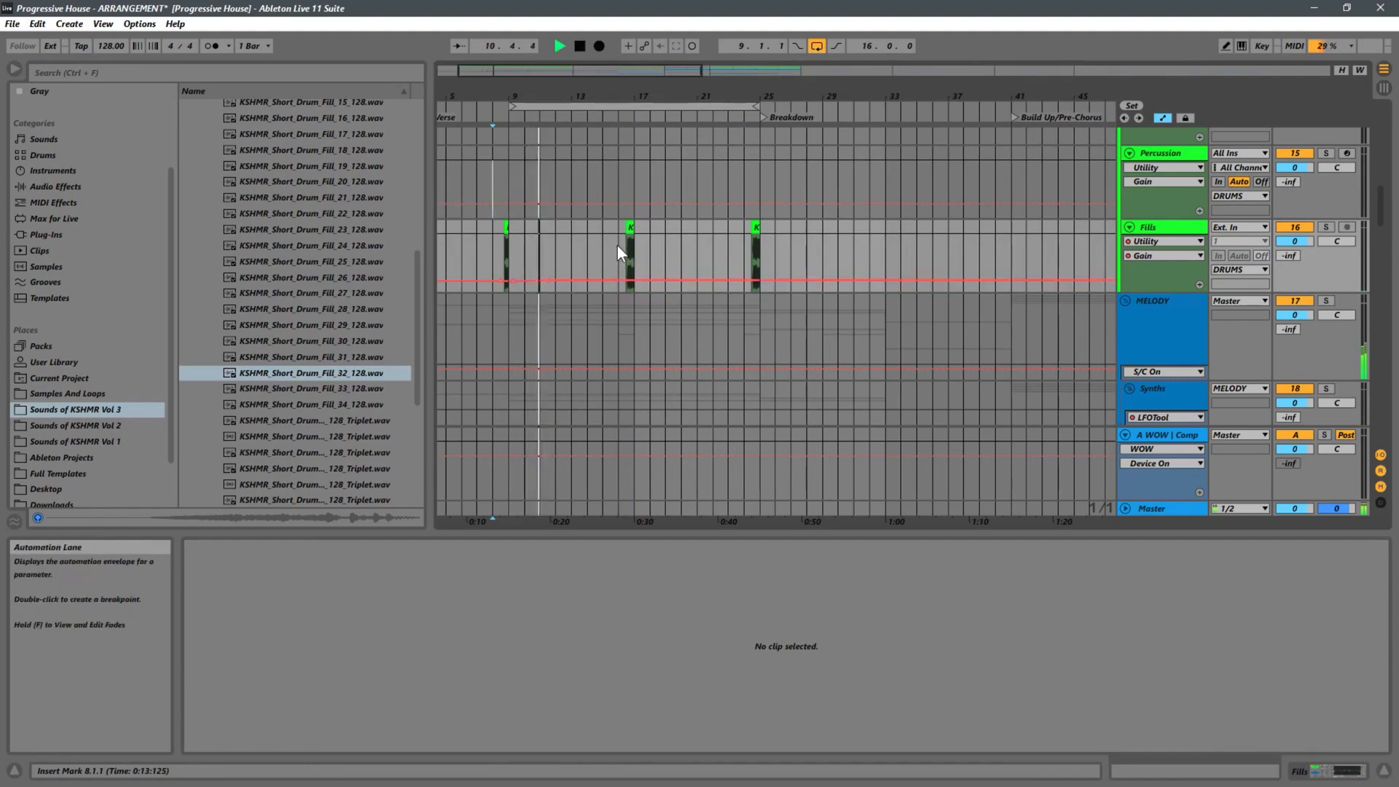
drag(620, 221, 647, 227)
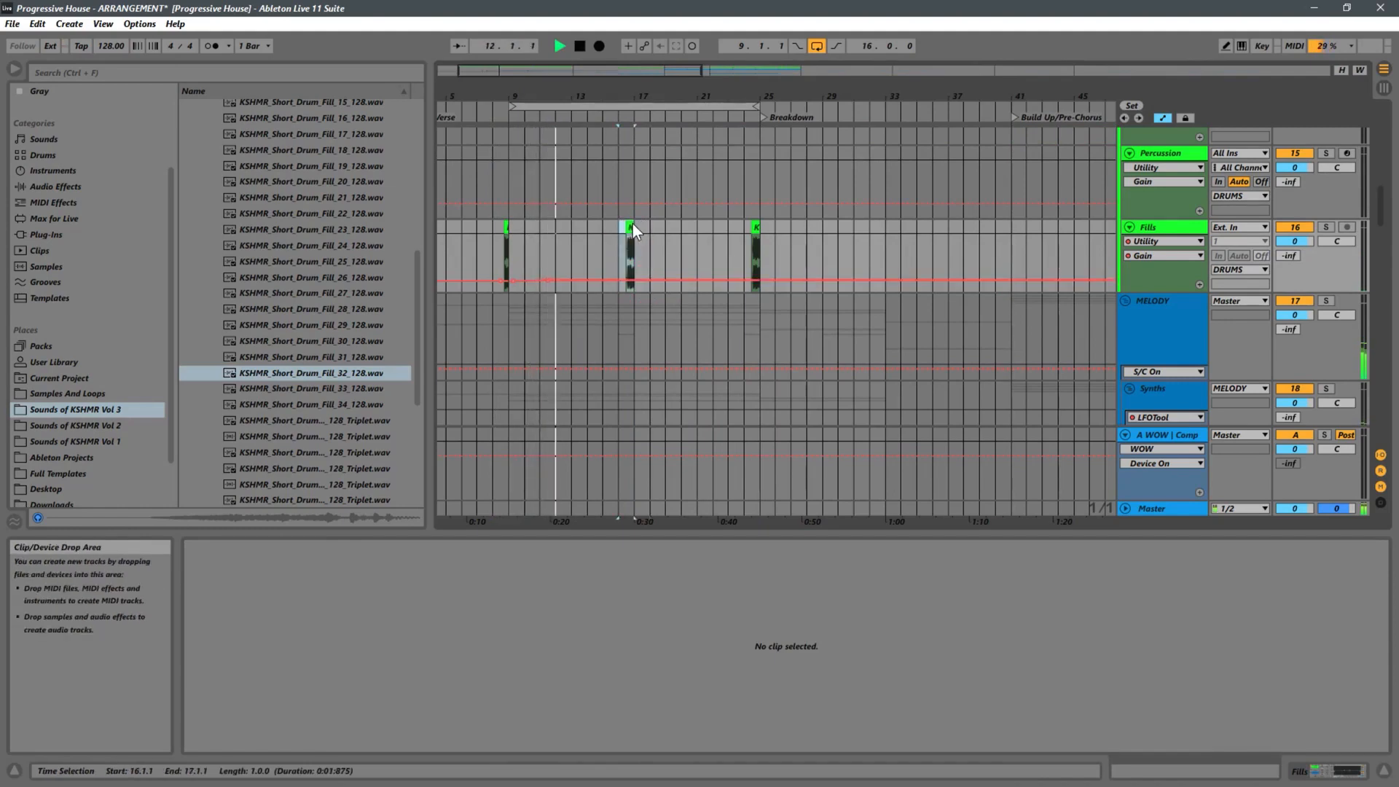
click(633, 224)
Step: Remove the repeated Low Cut automation spike on Main Kick and the Gain automation drop on Snare at bar 17
scroll(665, 234, up, 2)
scroll(665, 228, up, 5)
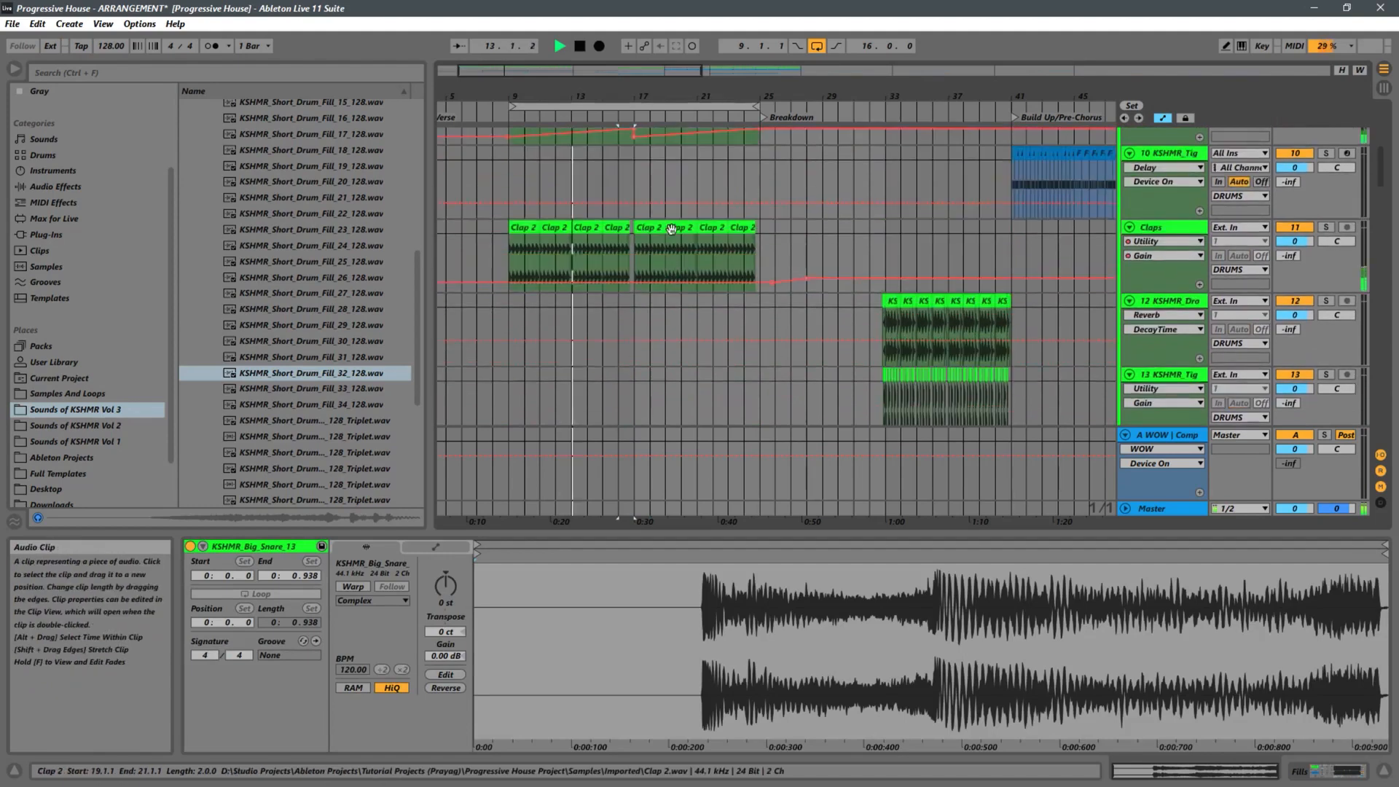
scroll(685, 226, up, 3)
scroll(685, 226, up, 3)
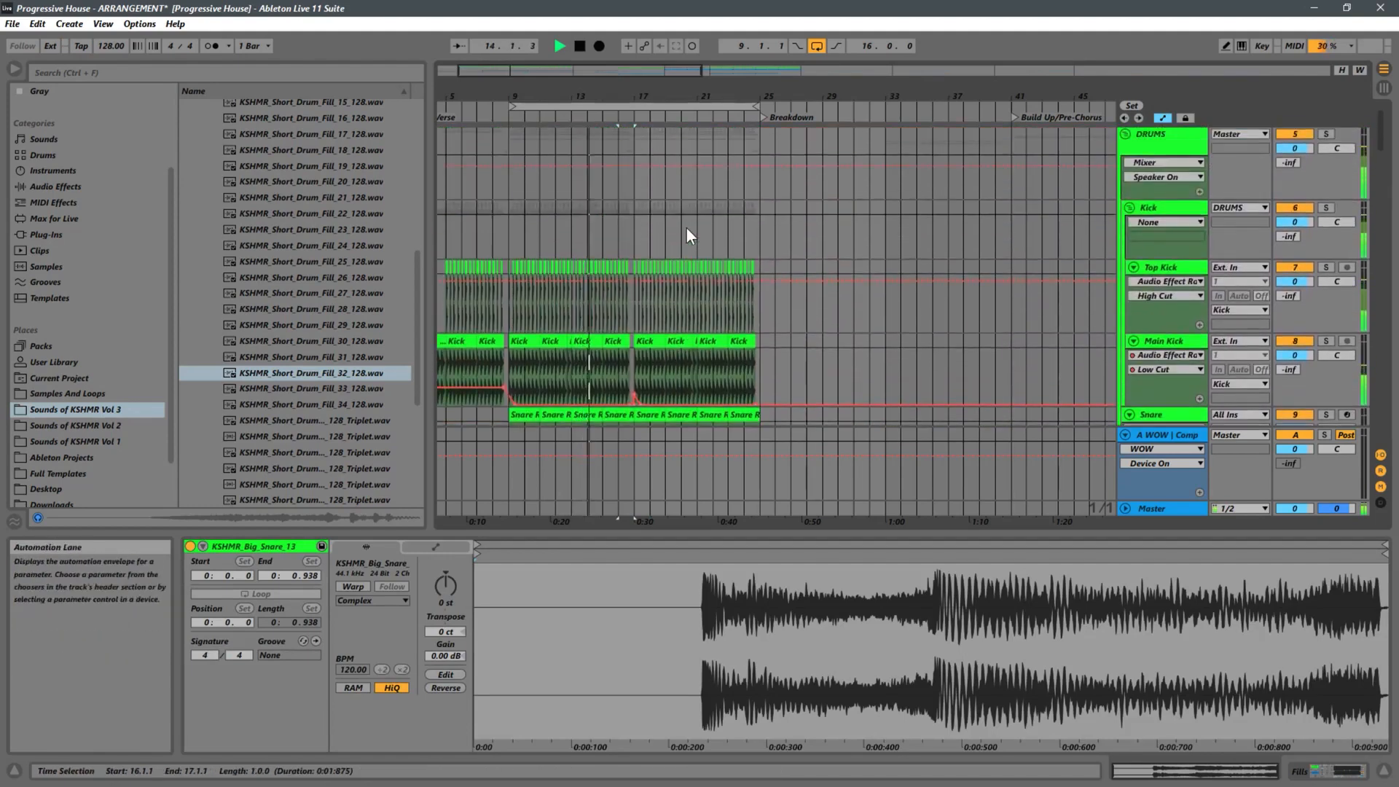
scroll(706, 244, down, 3)
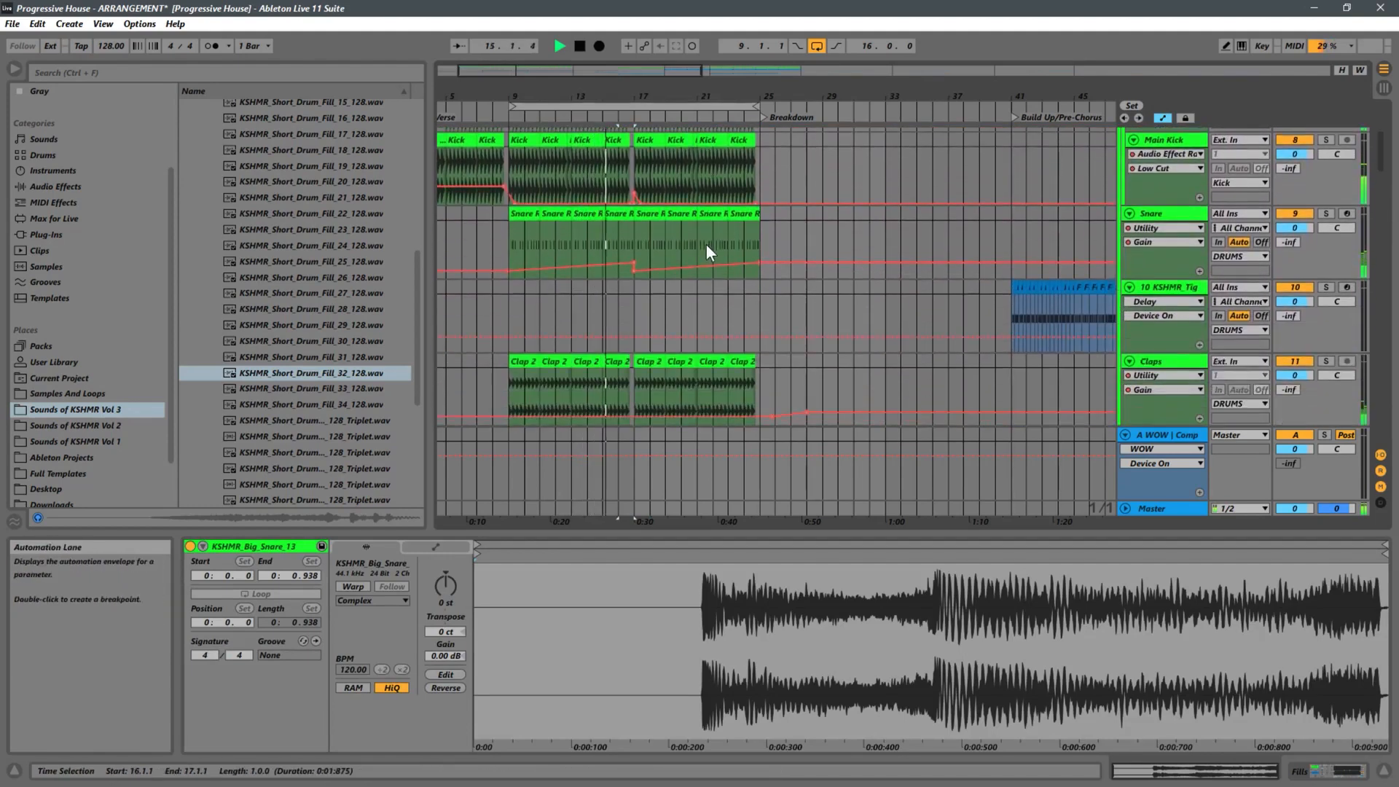
click(644, 194)
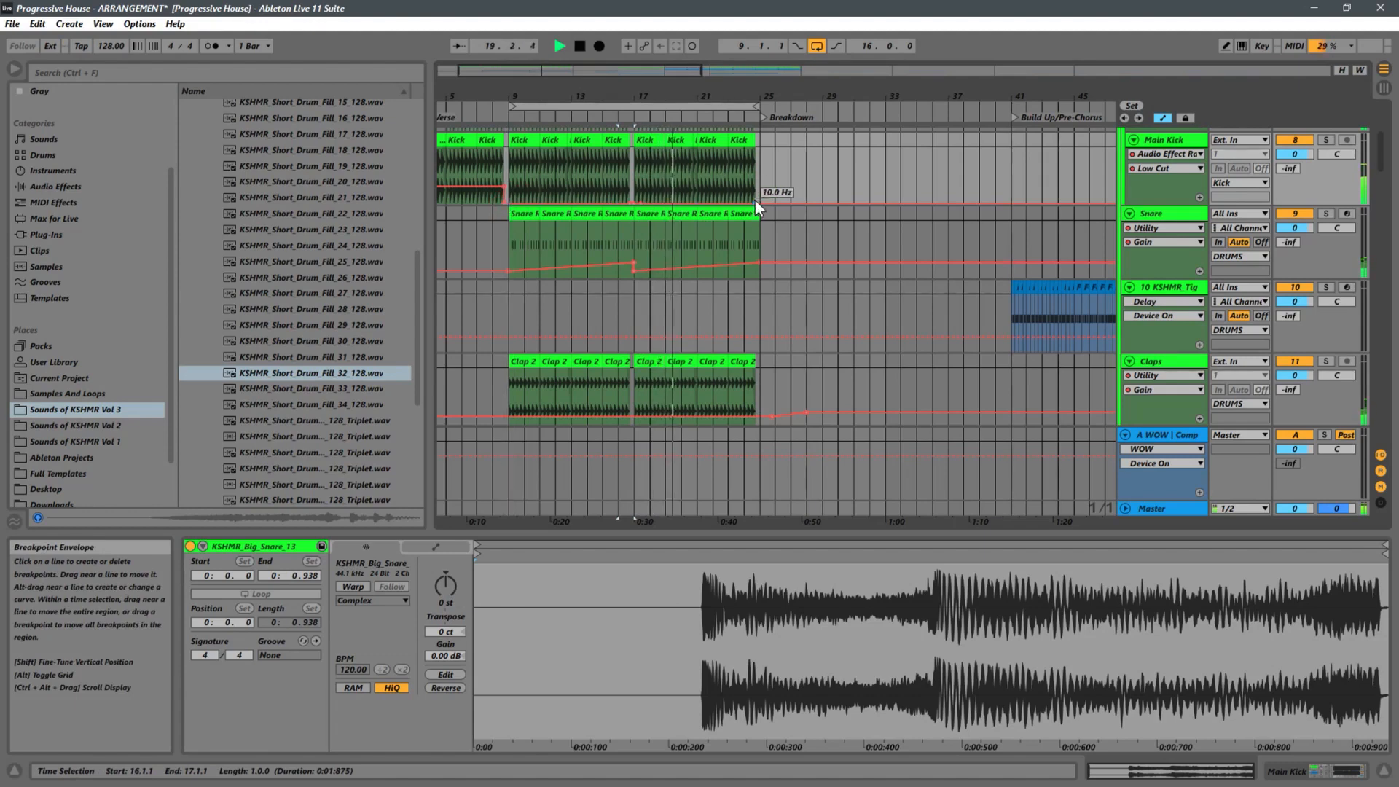
click(632, 268)
click(513, 240)
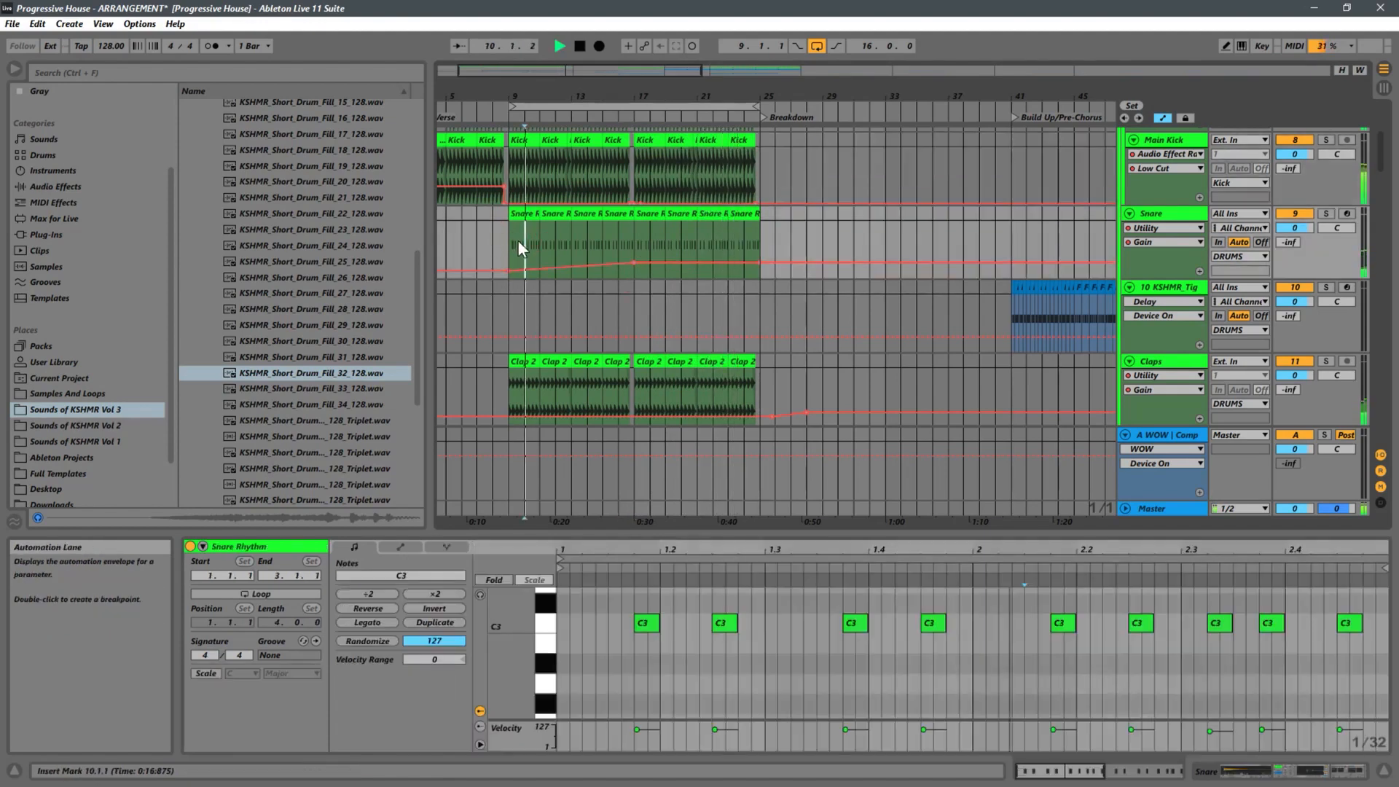
Step: Play from bar 9 while checking the Claps and Fills tracks, then stop and return to bar 1
scroll(673, 239, down, 5)
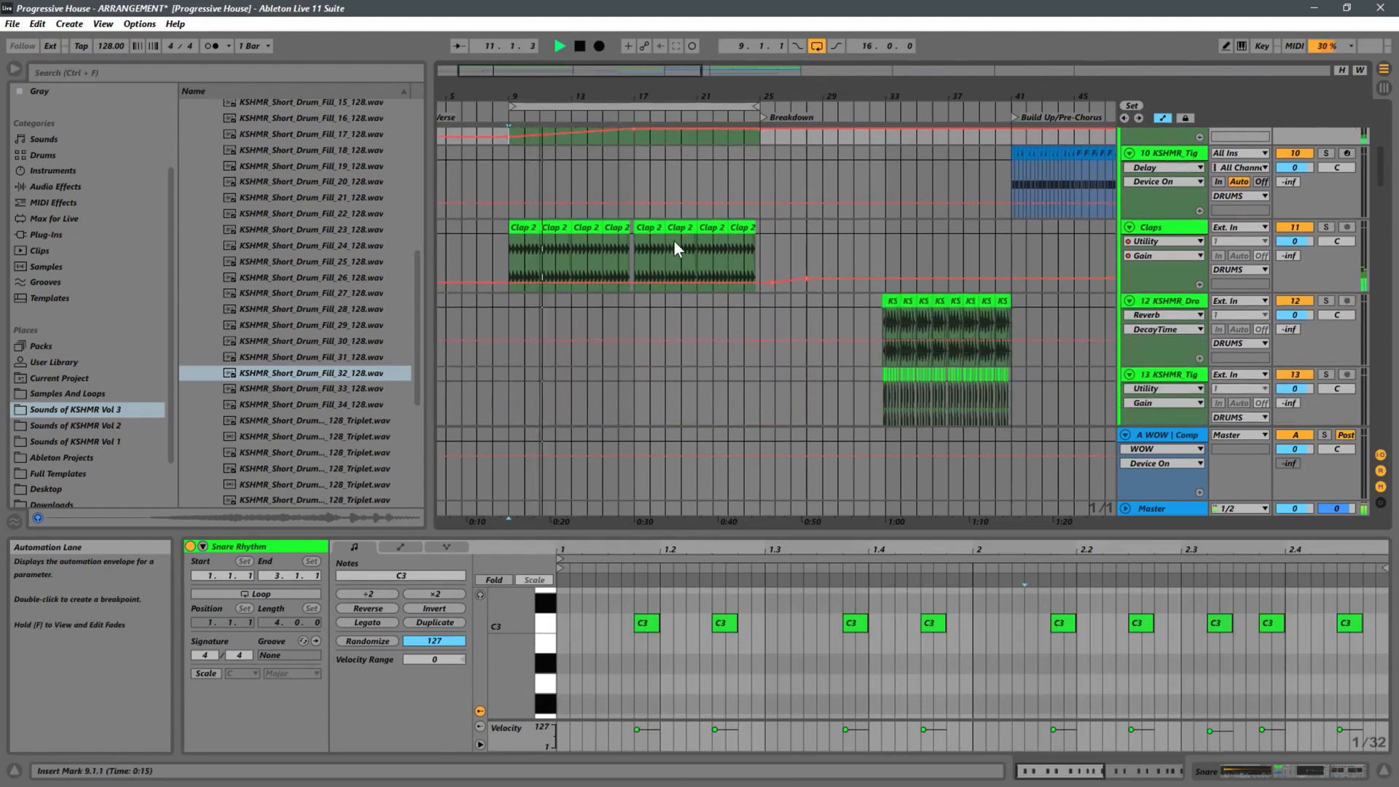
click(510, 210)
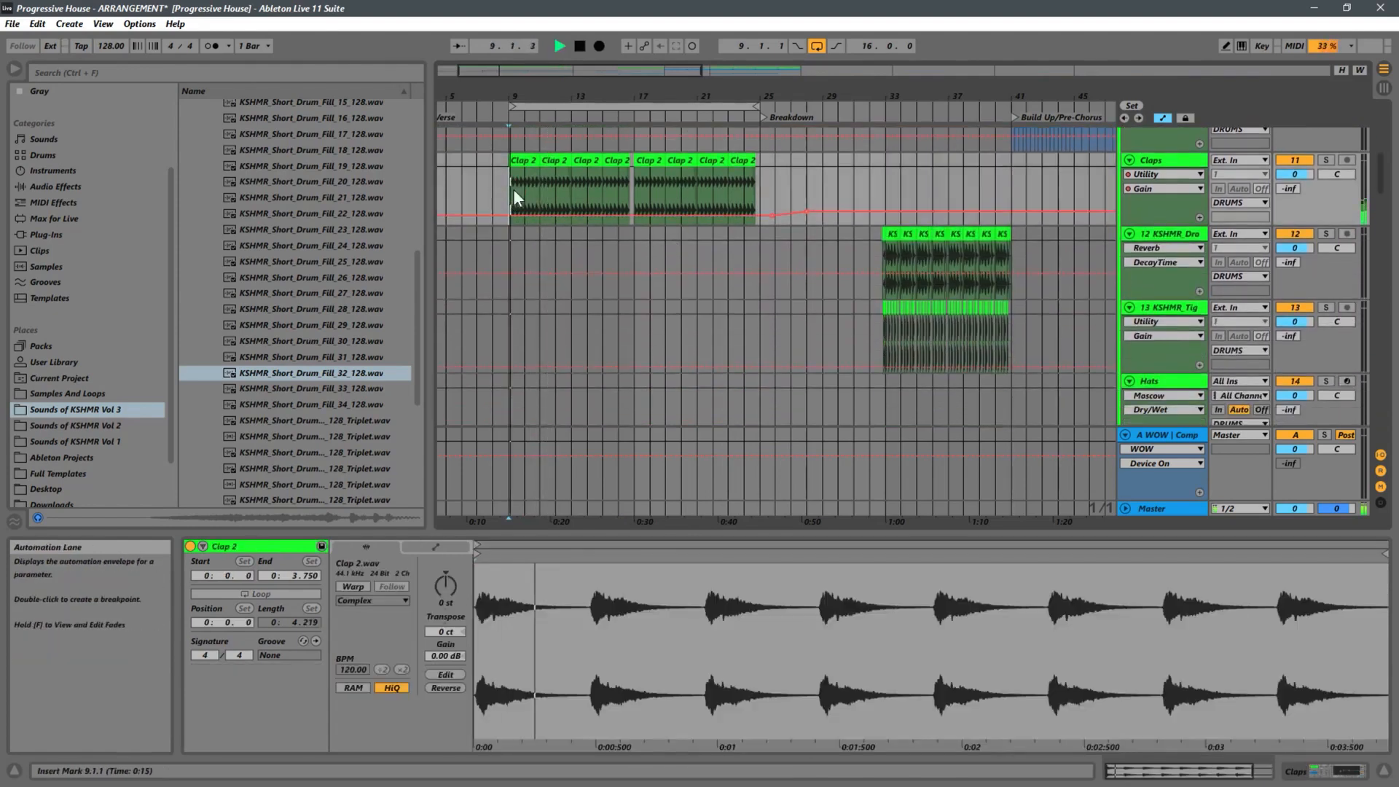
scroll(629, 208, down, 8)
scroll(685, 211, down, 2)
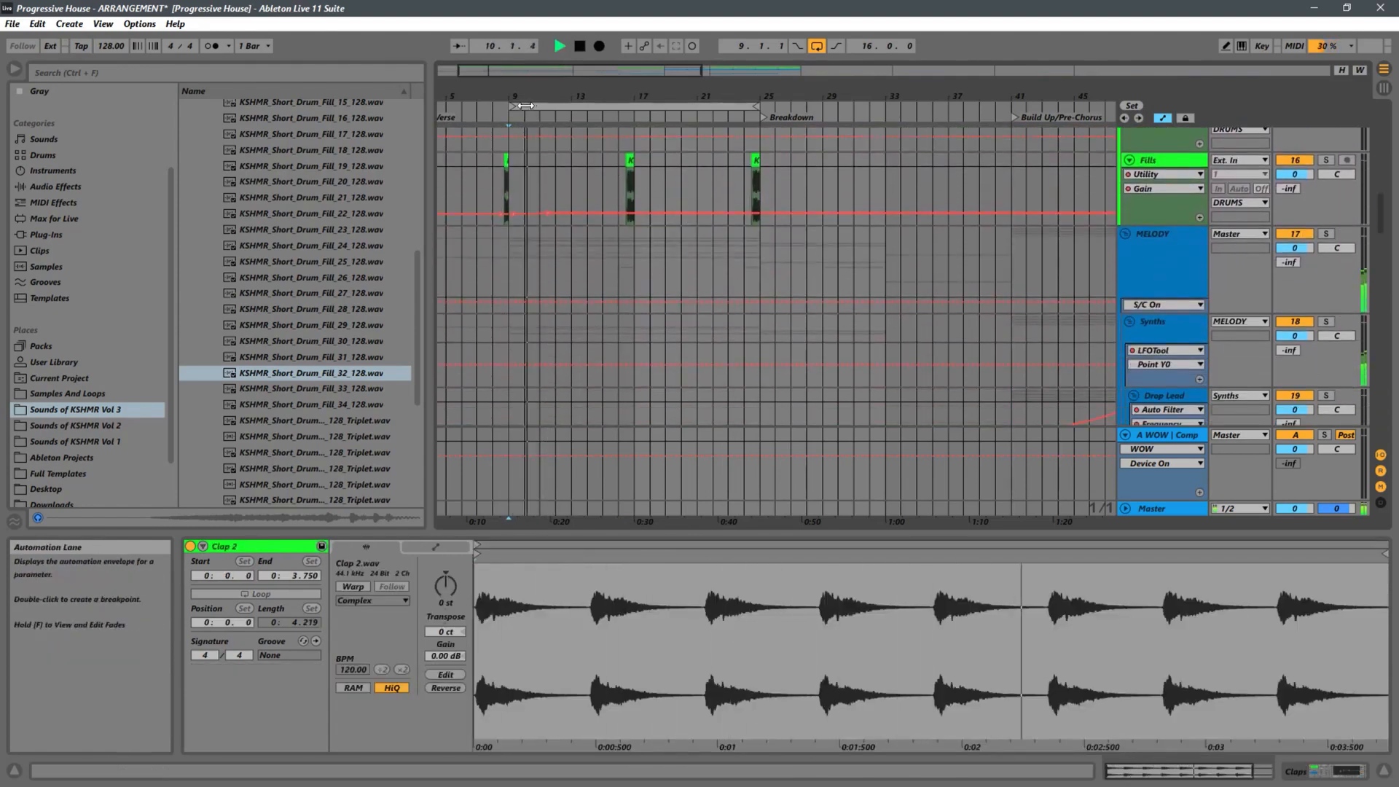
drag(539, 95, 590, 79)
click(439, 186)
key(space)
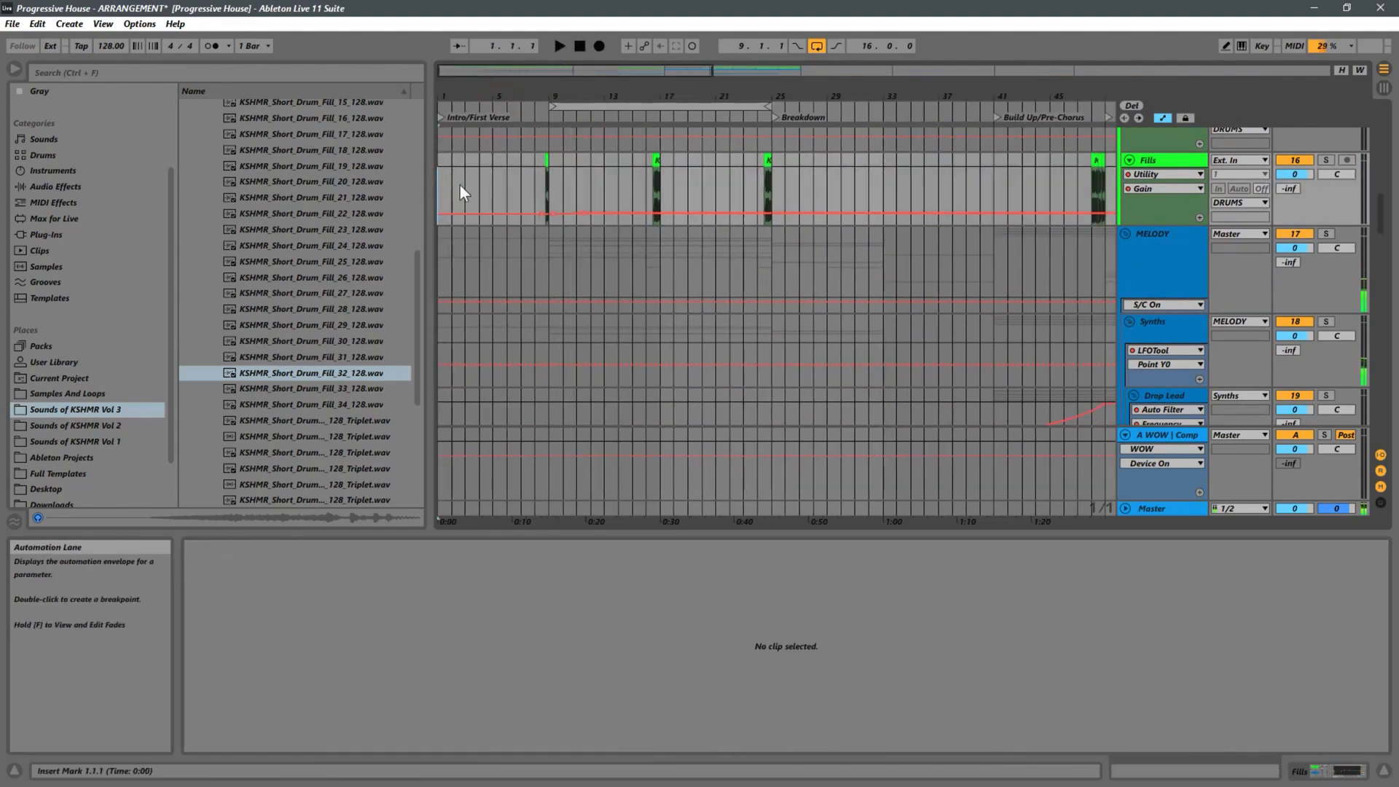
Step: Highlight bars 9 to 17 on the Kick group to mark the section that was duplicated
scroll(596, 194, up, 10)
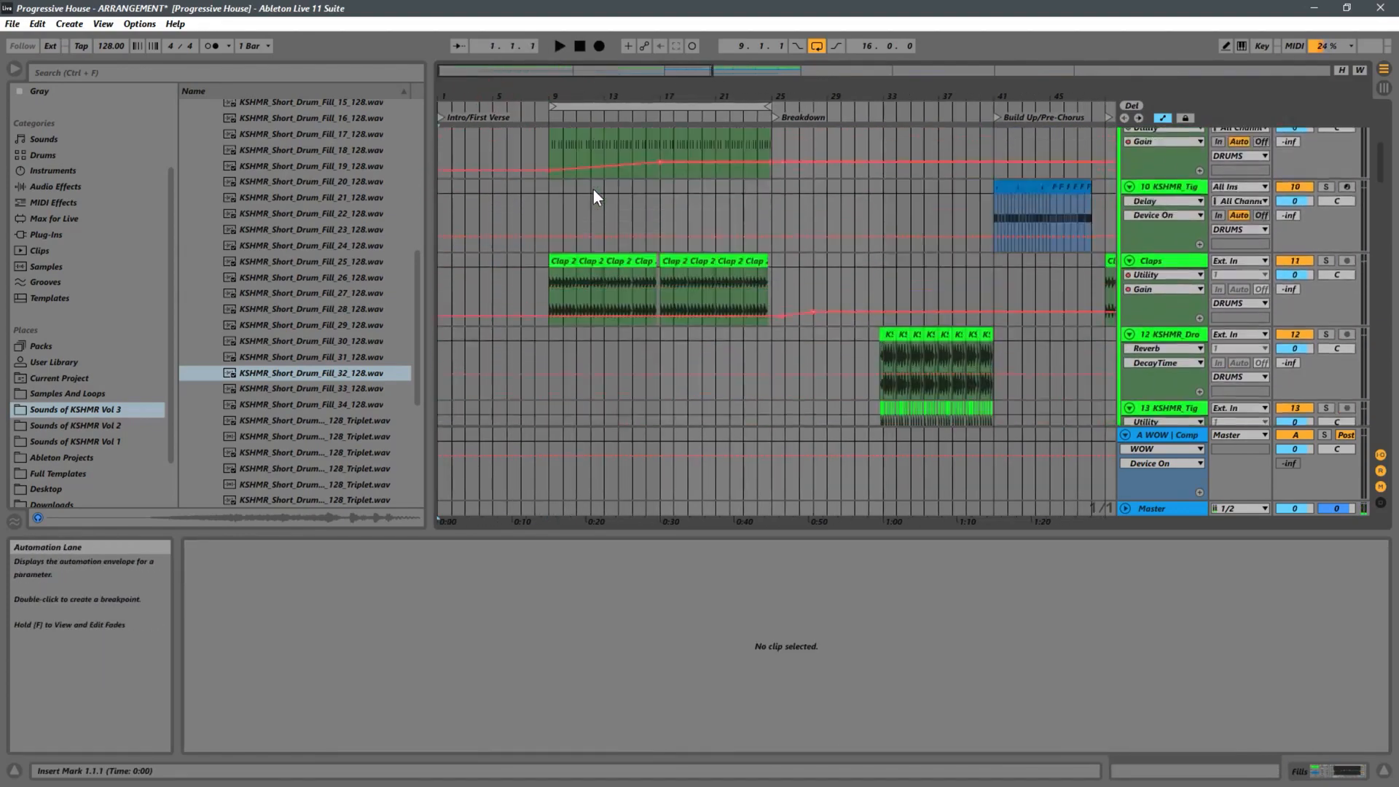
drag(662, 165, 545, 159)
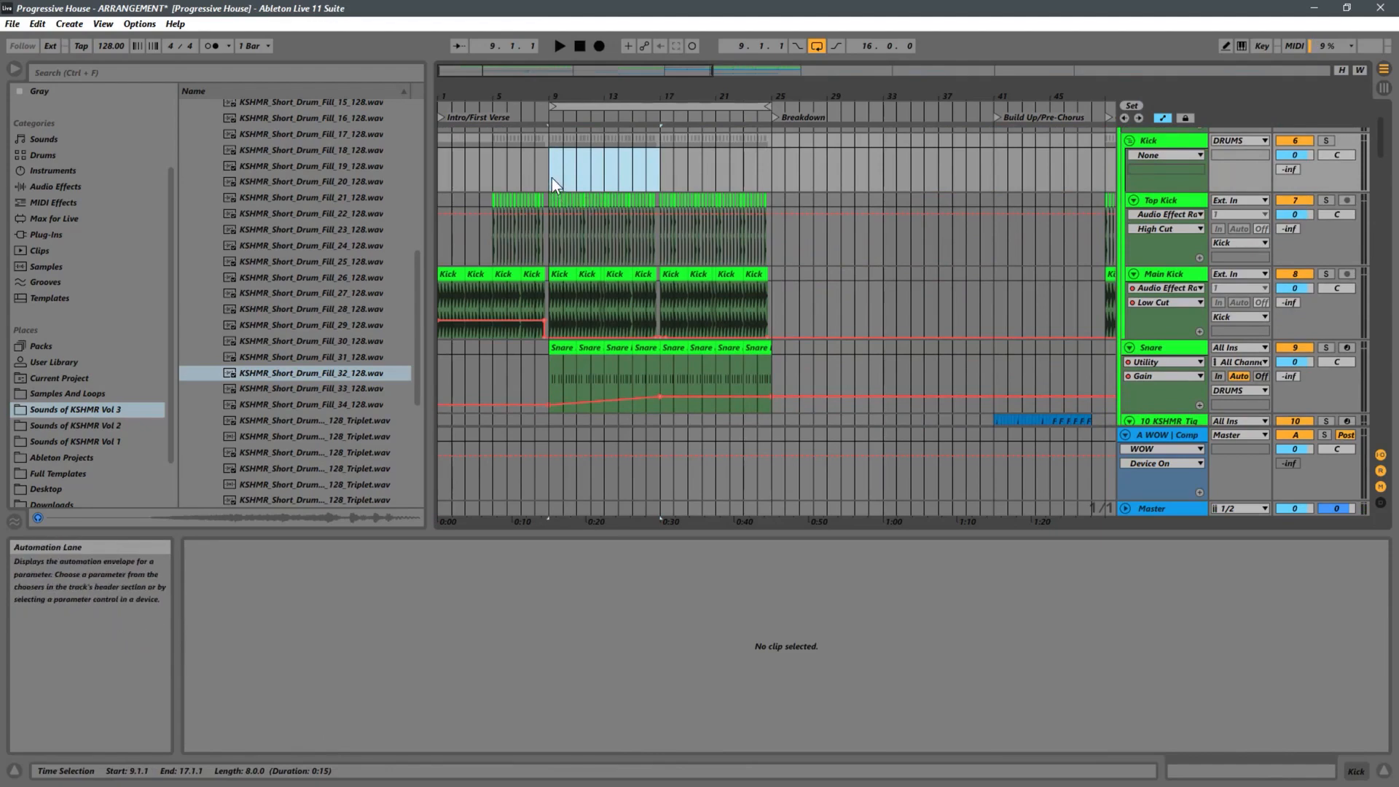
drag(626, 97, 628, 87)
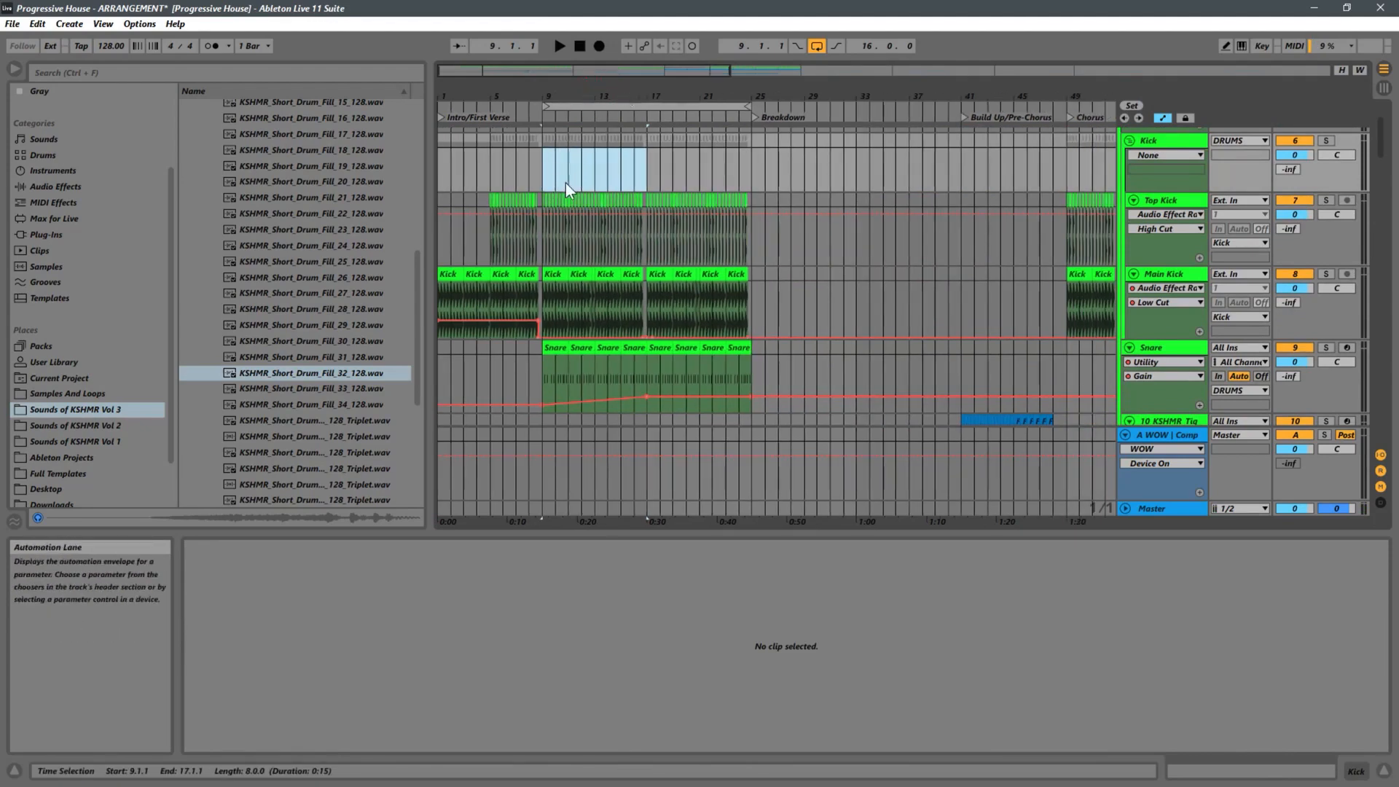
Step: Play the arrangement from bar 1 and follow the kick, snare and clap tracks through the extended first verse towards the Breakdown
click(443, 176)
key(space)
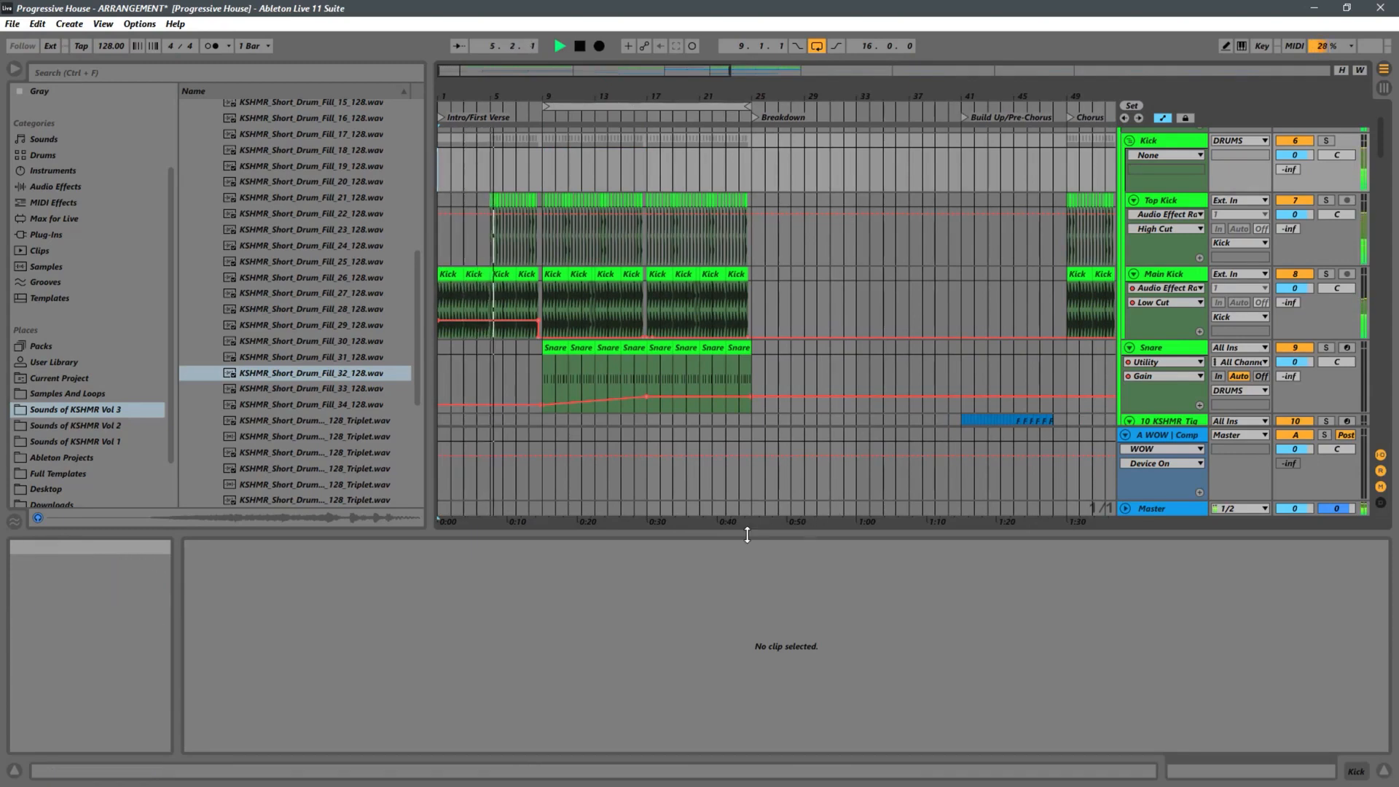
drag(743, 536, 738, 587)
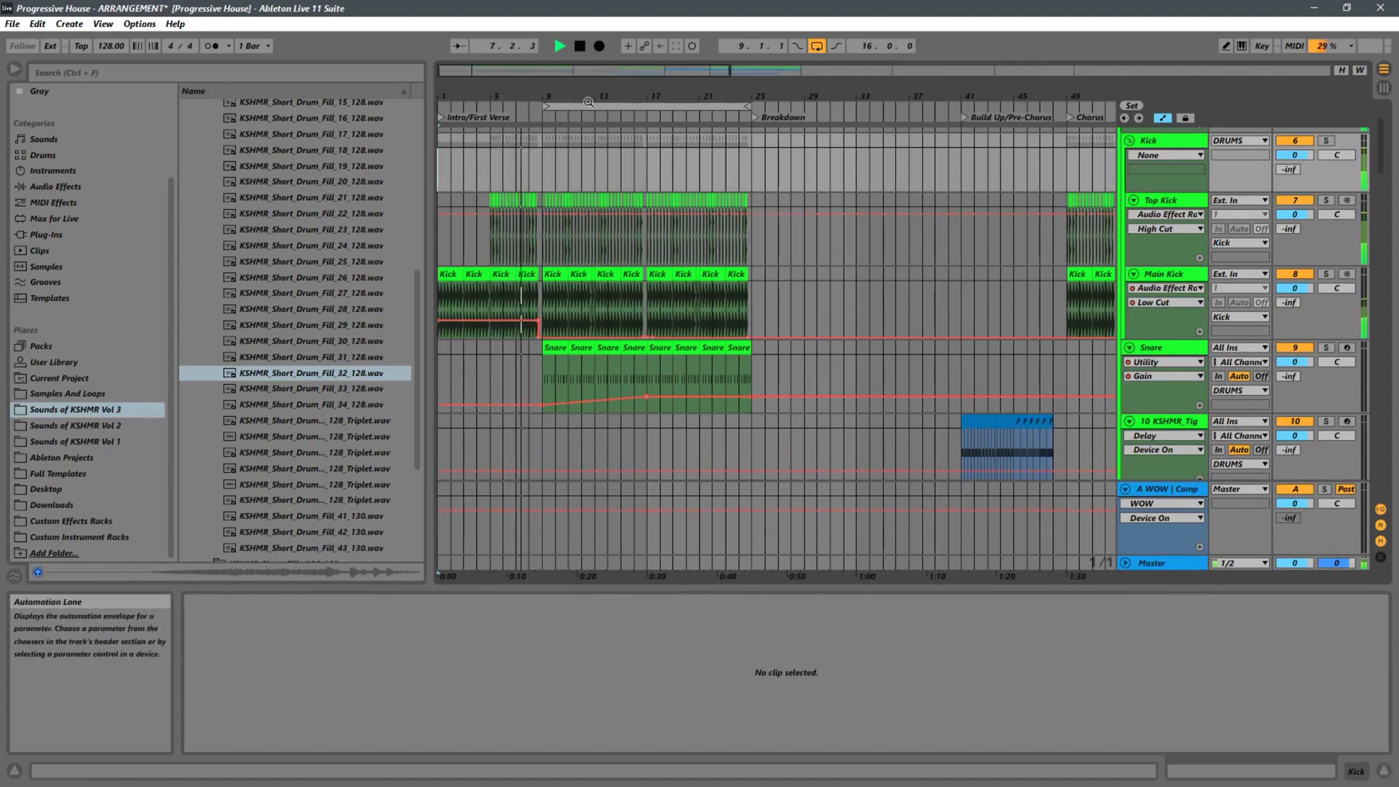
drag(750, 97, 727, 218)
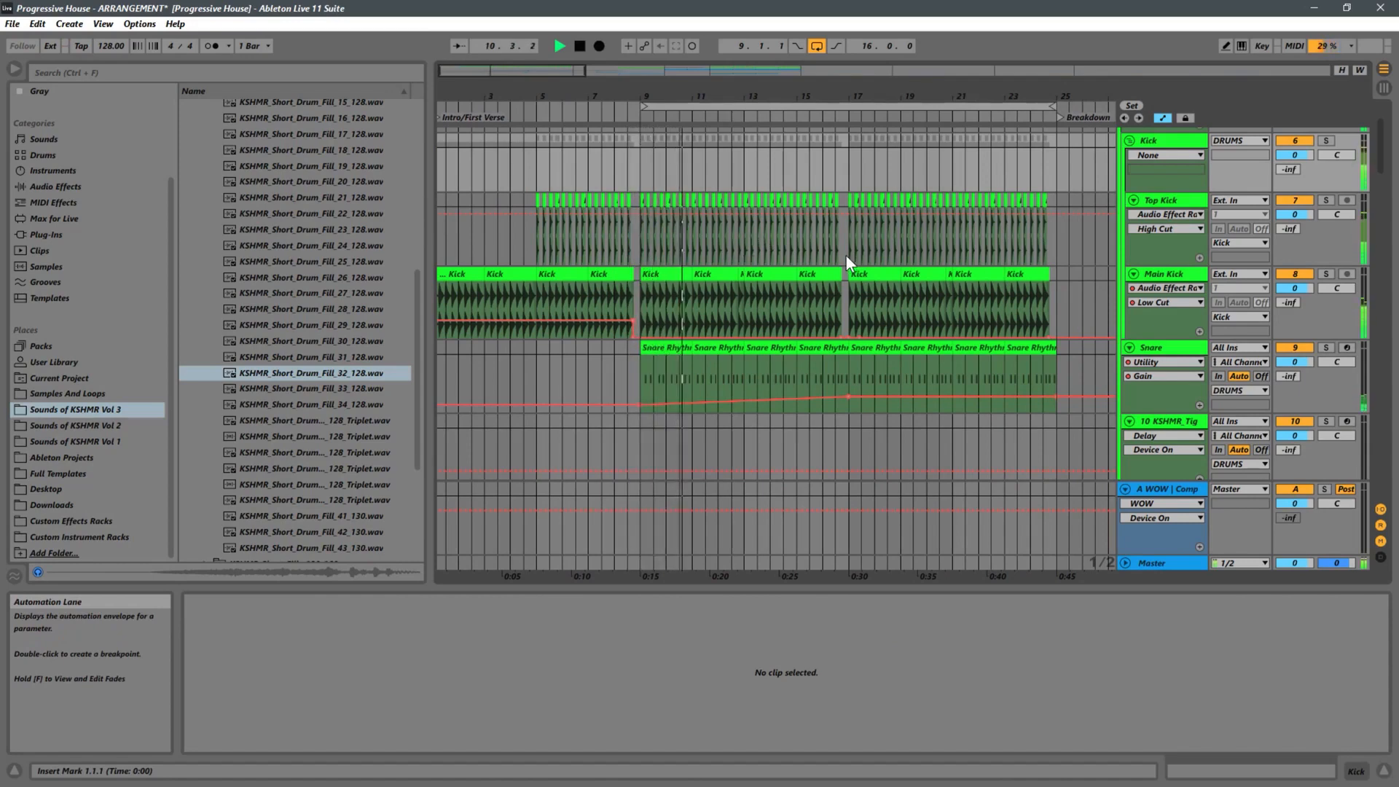
scroll(846, 255, down, 2)
scroll(845, 254, down, 2)
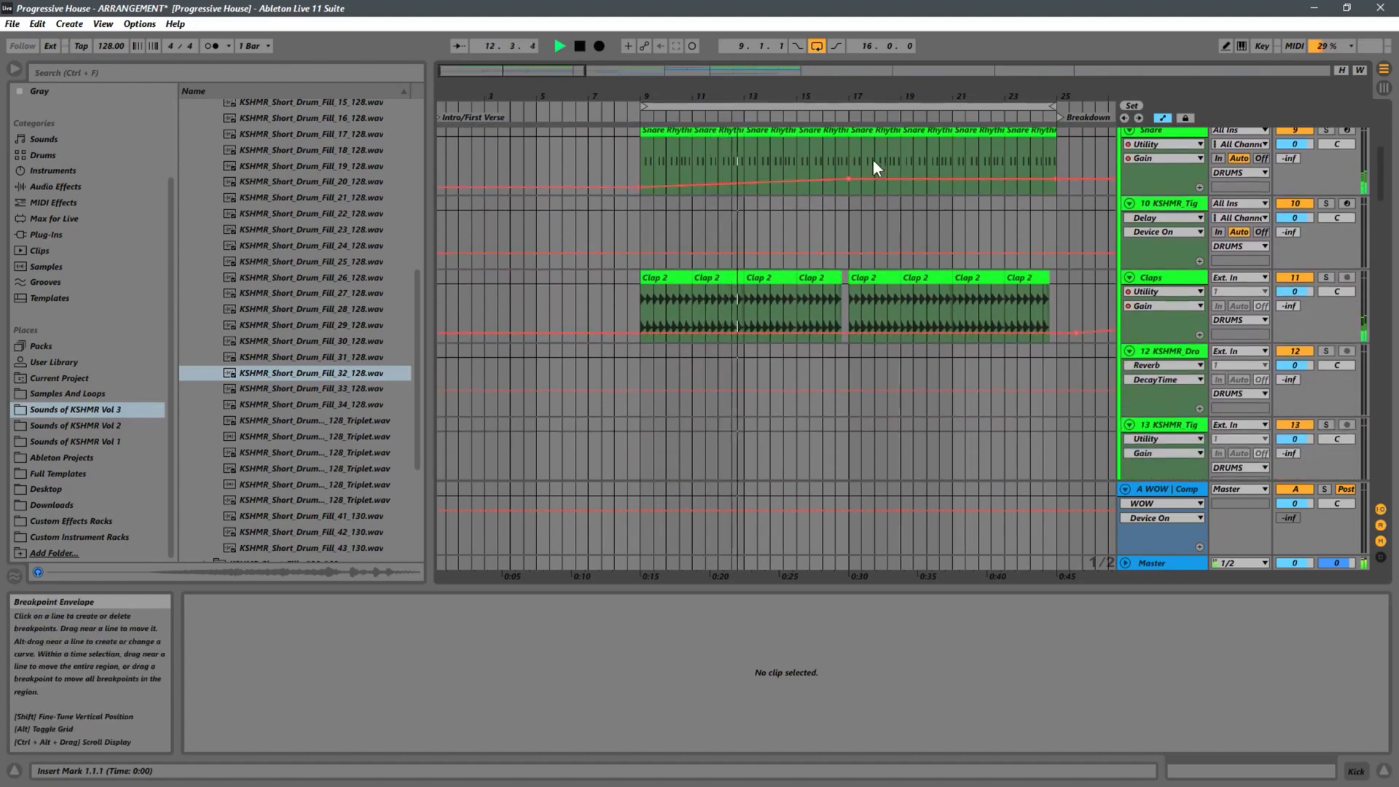
drag(730, 96, 730, 55)
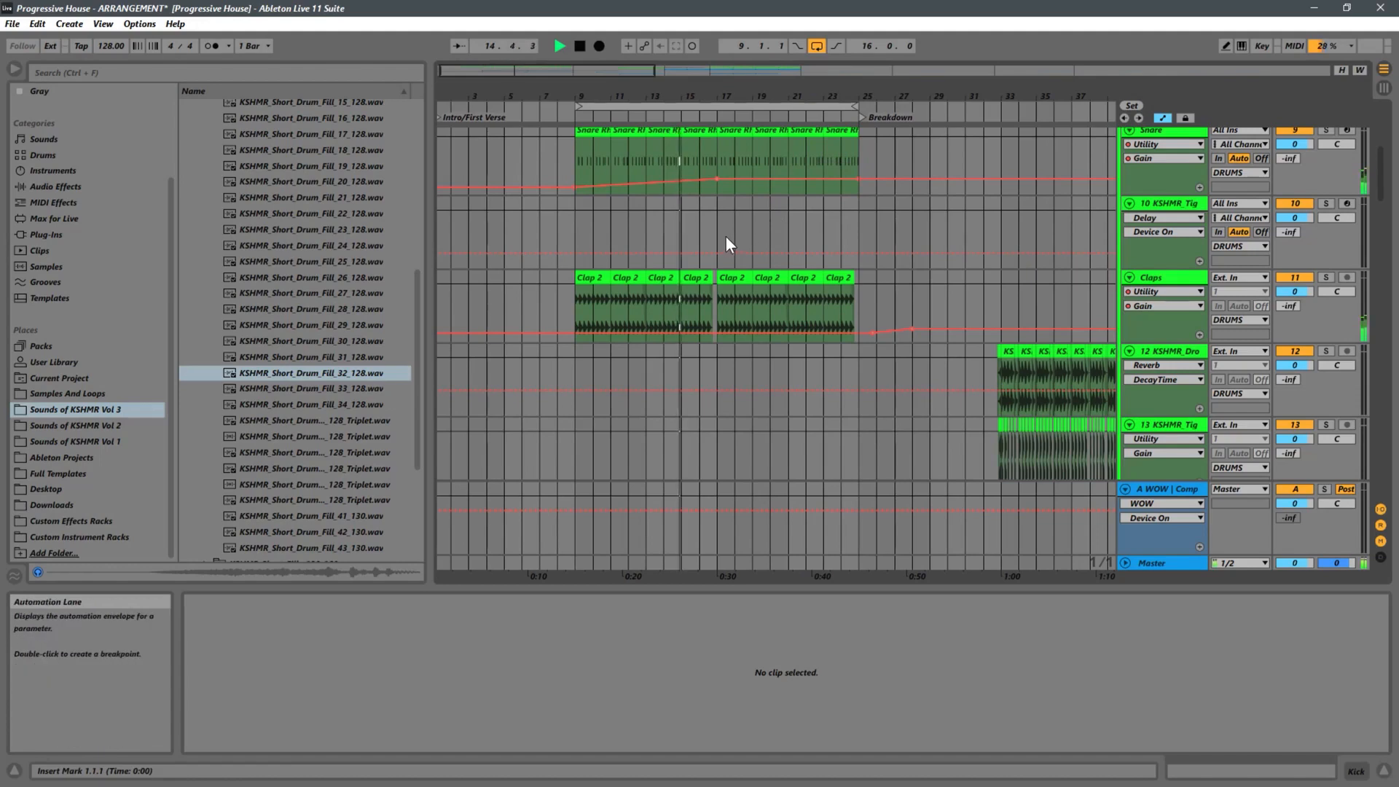
drag(976, 101, 823, 73)
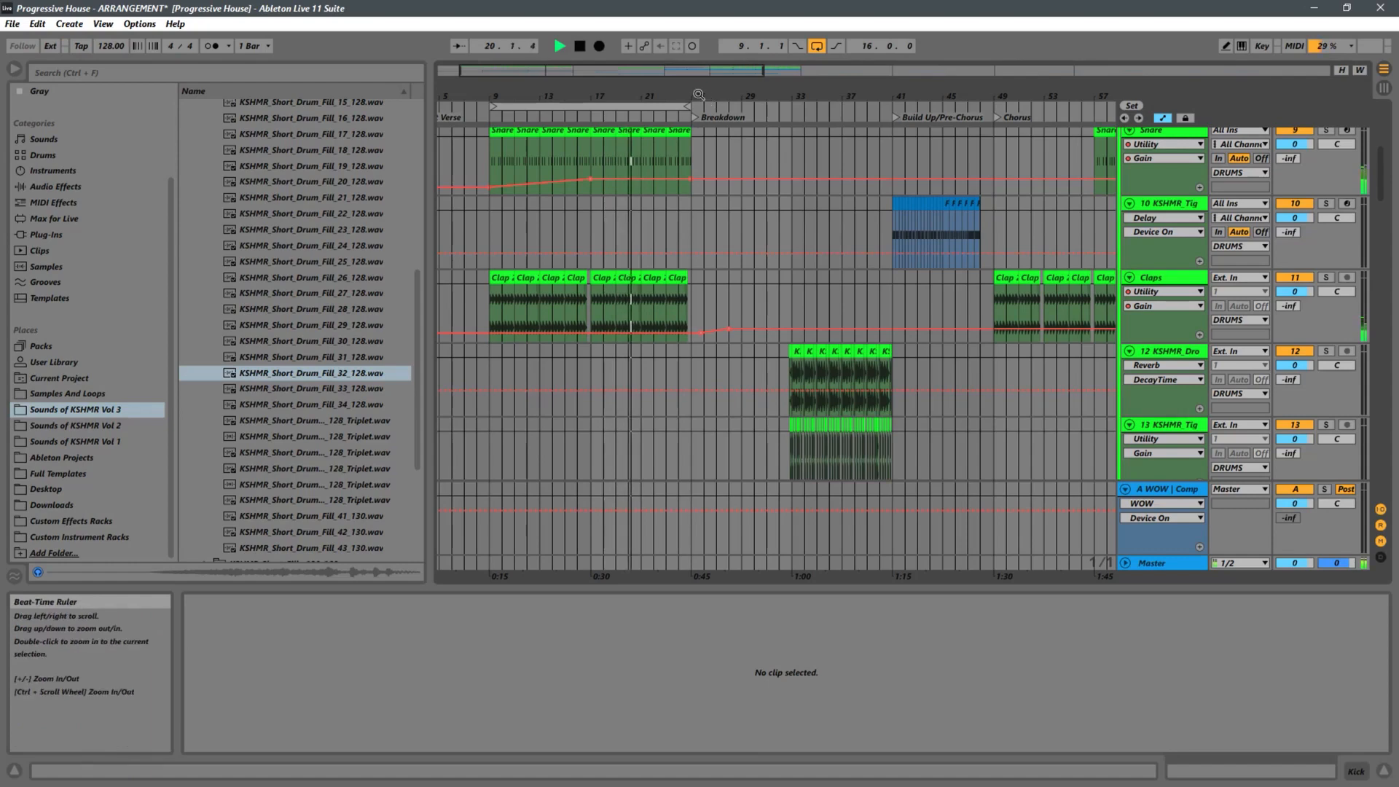
drag(710, 100, 759, 145)
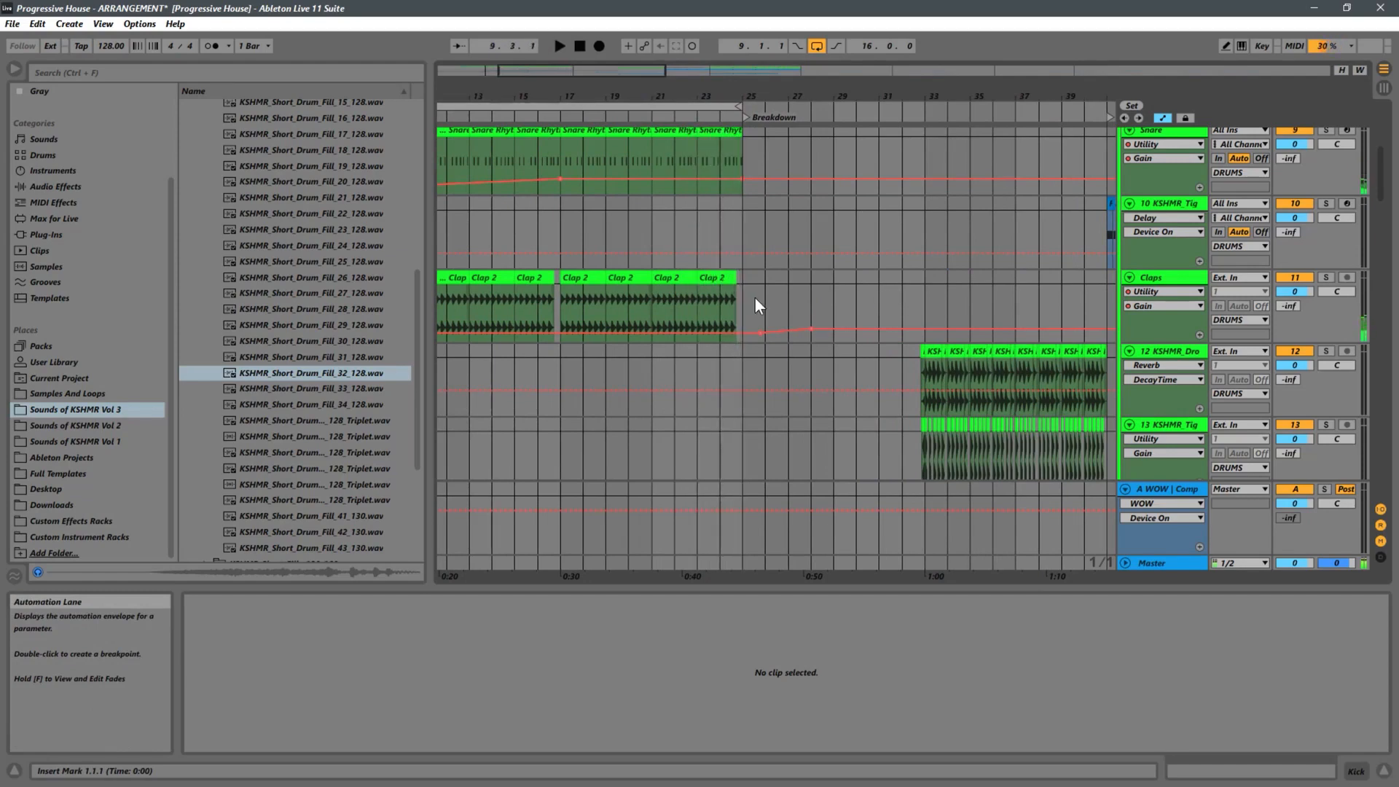
Step: Turn off the arrangement loop and play from bar 24 through the Breakdown and Build Up into the Chorus
click(816, 45)
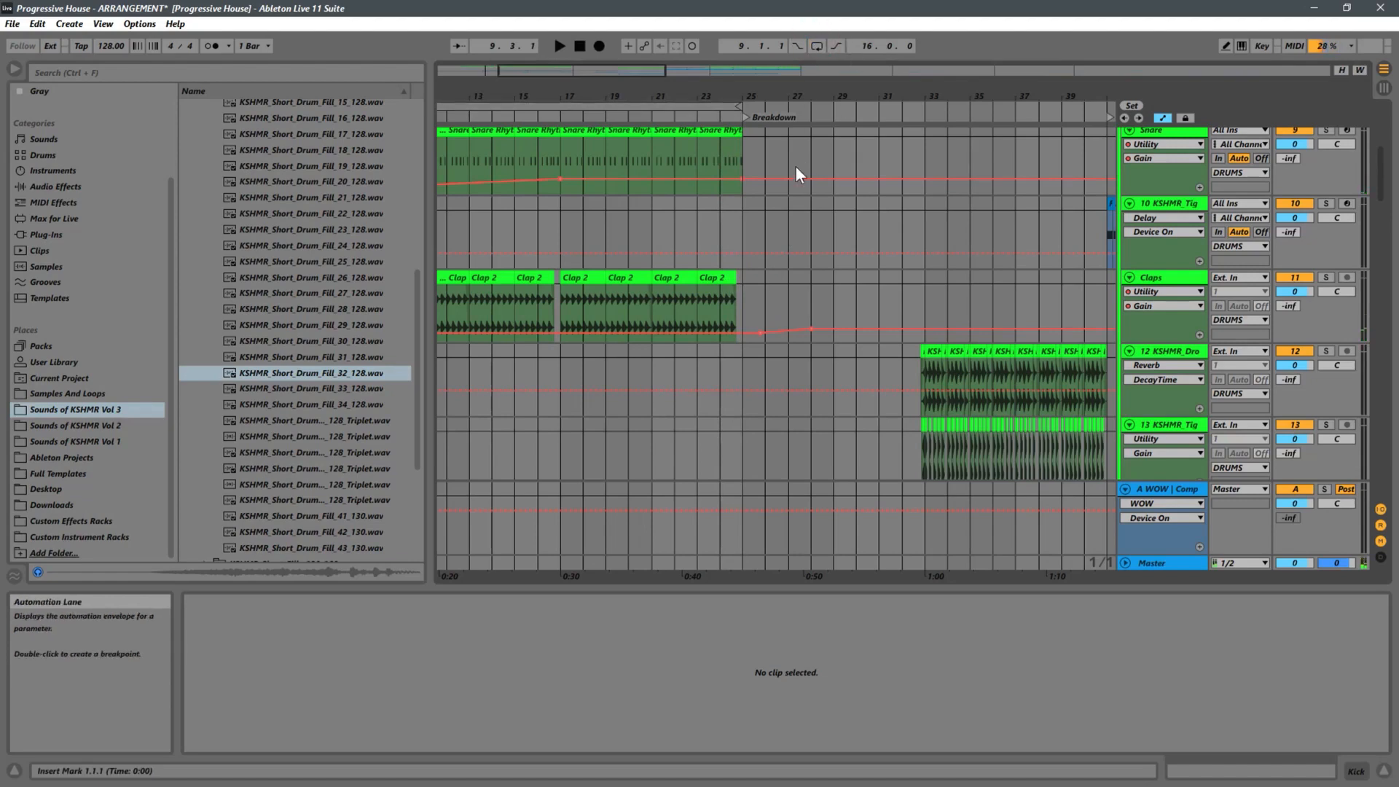
click(719, 234)
key(space)
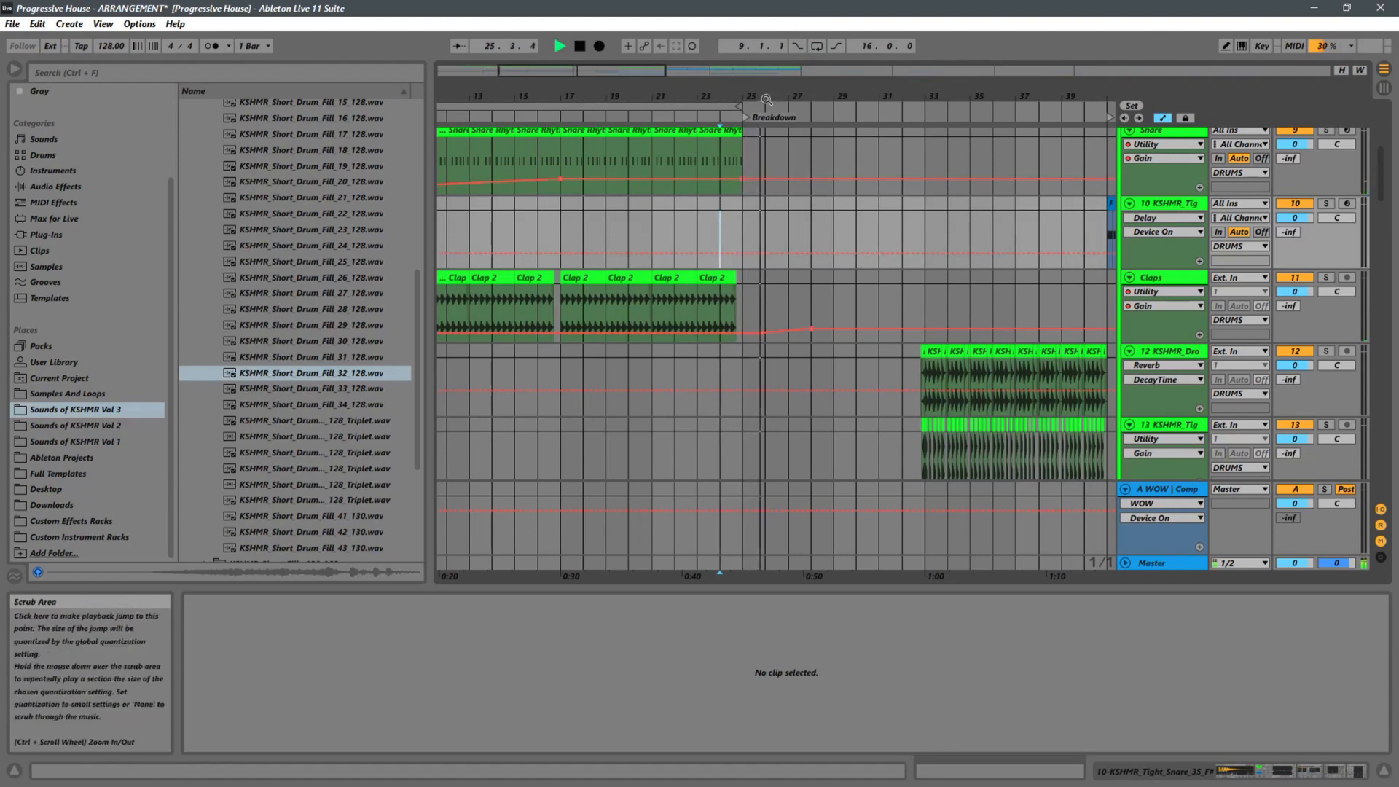
drag(766, 99, 706, 89)
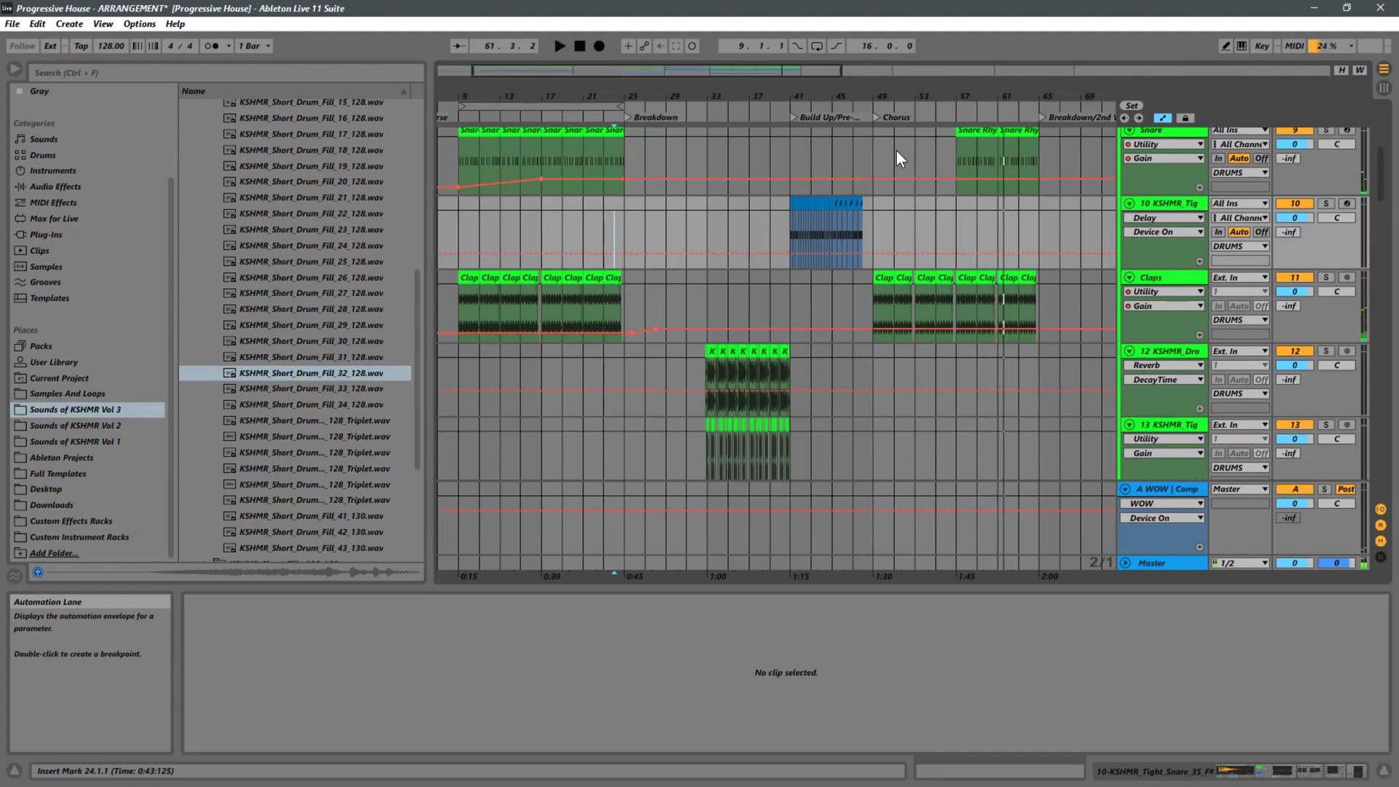
Step: Duplicate the Chorus clips in bars 49 to 61 on the three Bass synth tracks 40 to 42, placing the copies from bar 61
scroll(969, 222, down, 10)
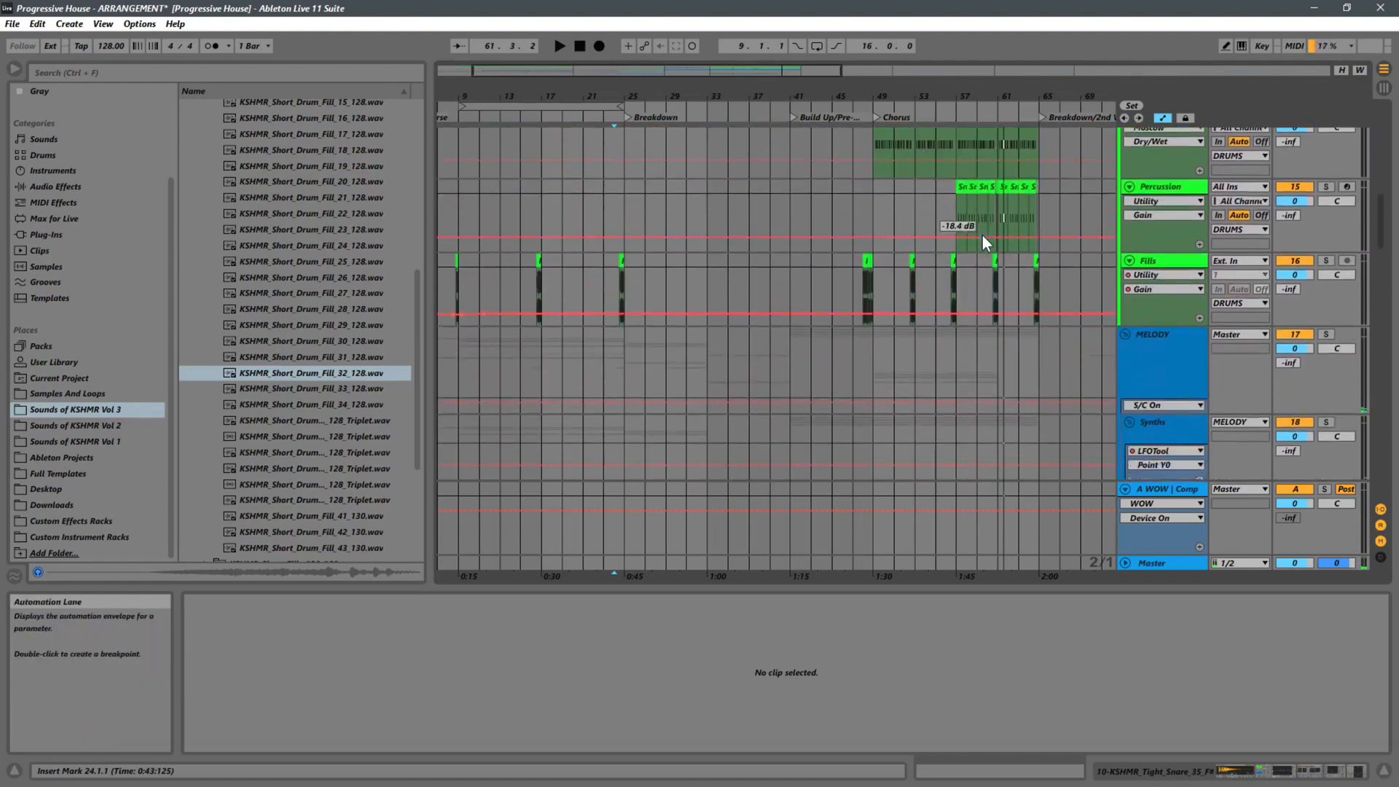
scroll(983, 235, down, 15)
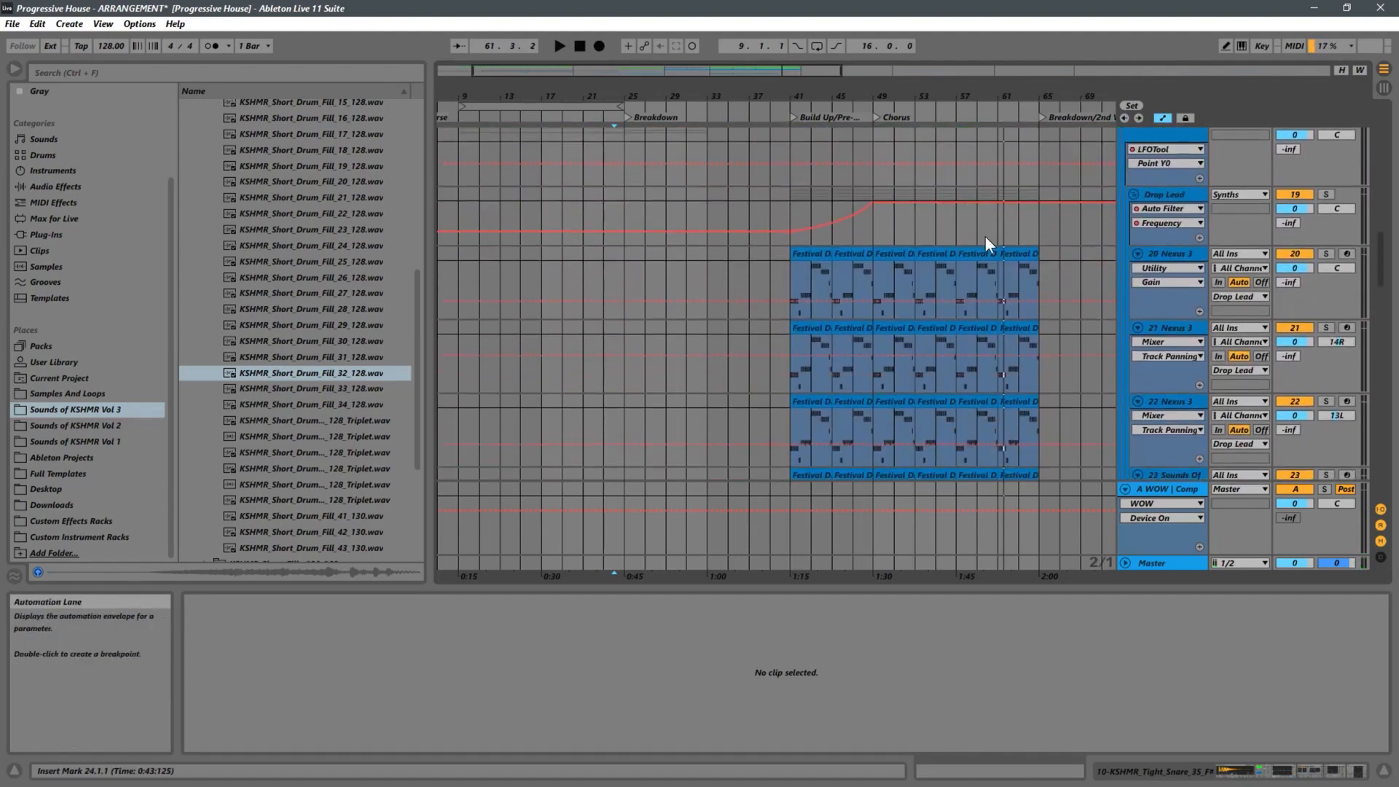
scroll(987, 236, down, 15)
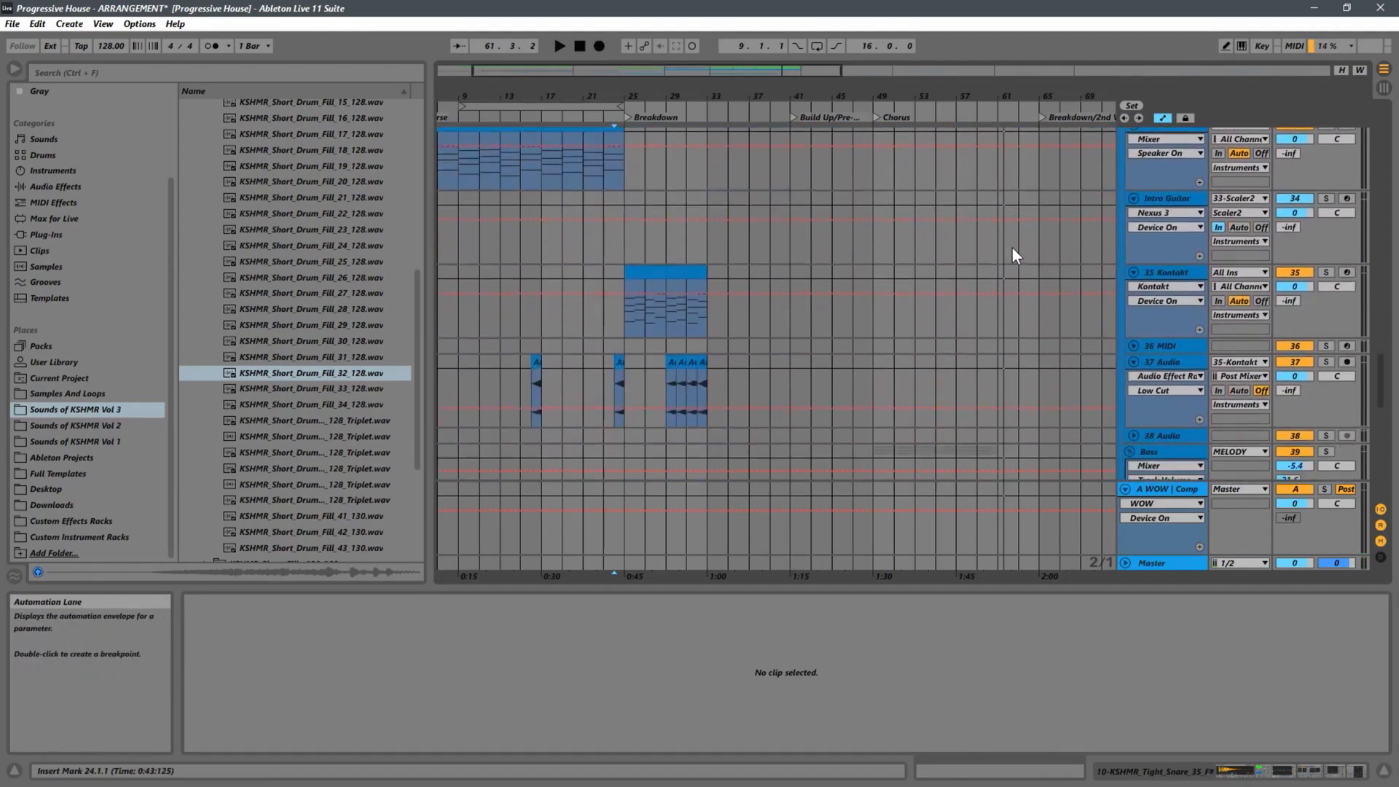
scroll(1013, 247, down, 4)
key(space)
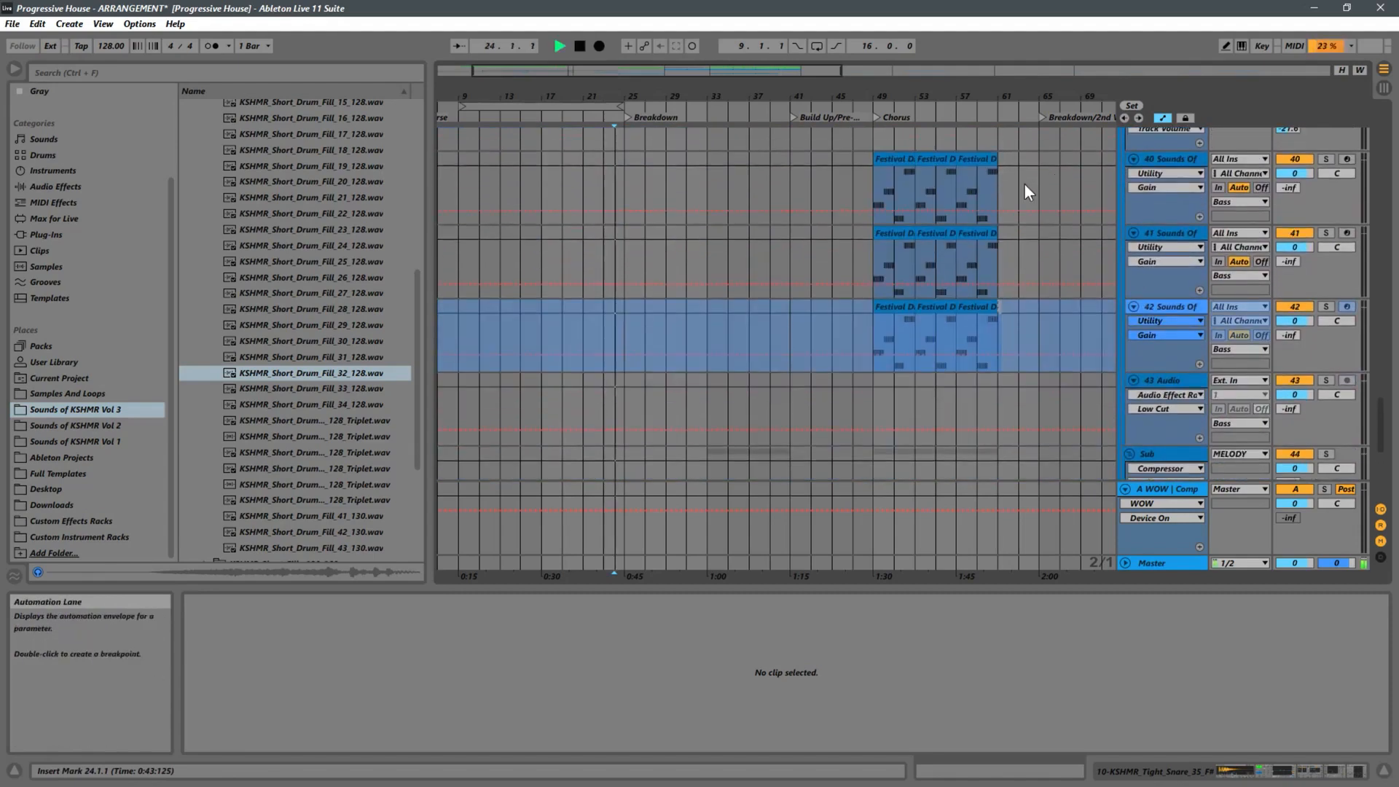
click(1004, 185)
key(space)
key(space)
click(895, 159)
key(space)
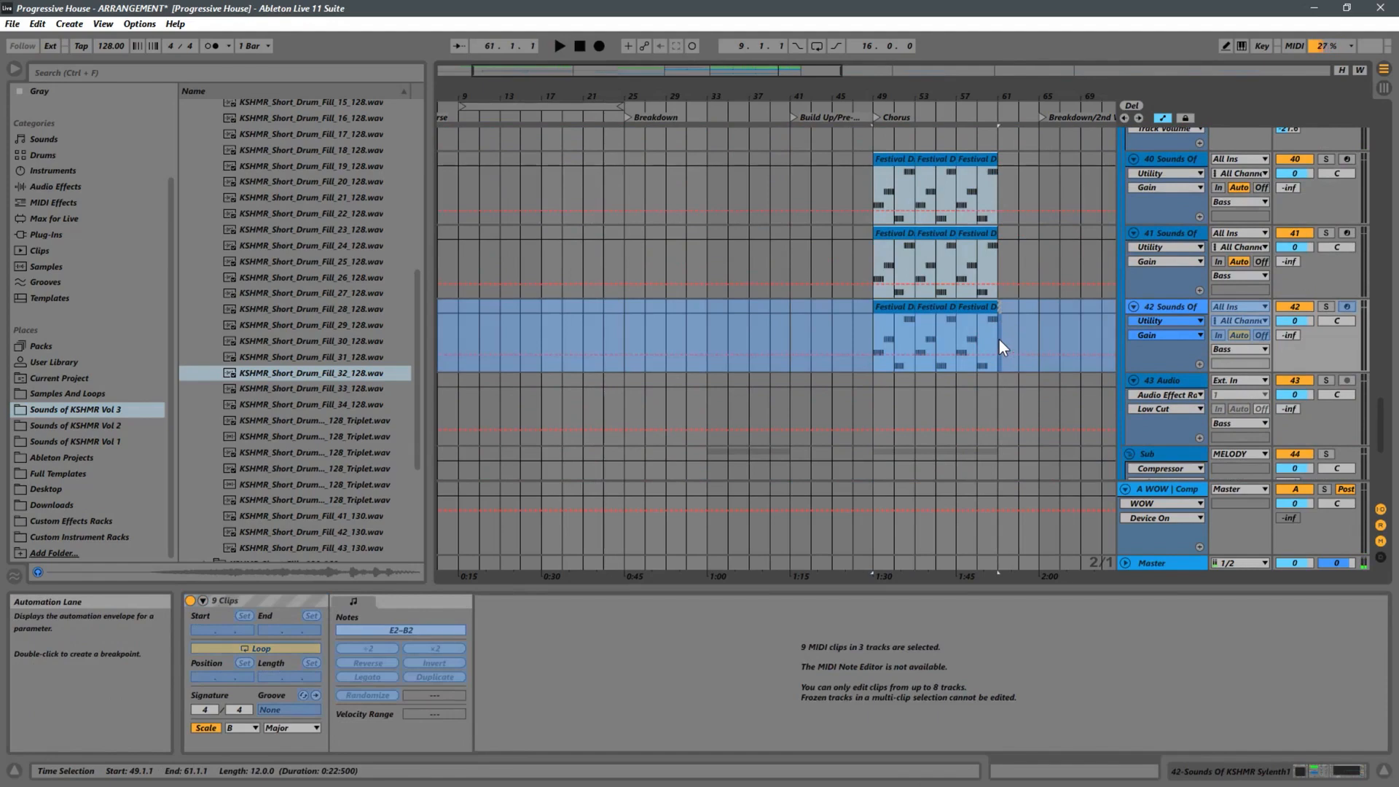
key(ctrl+d)
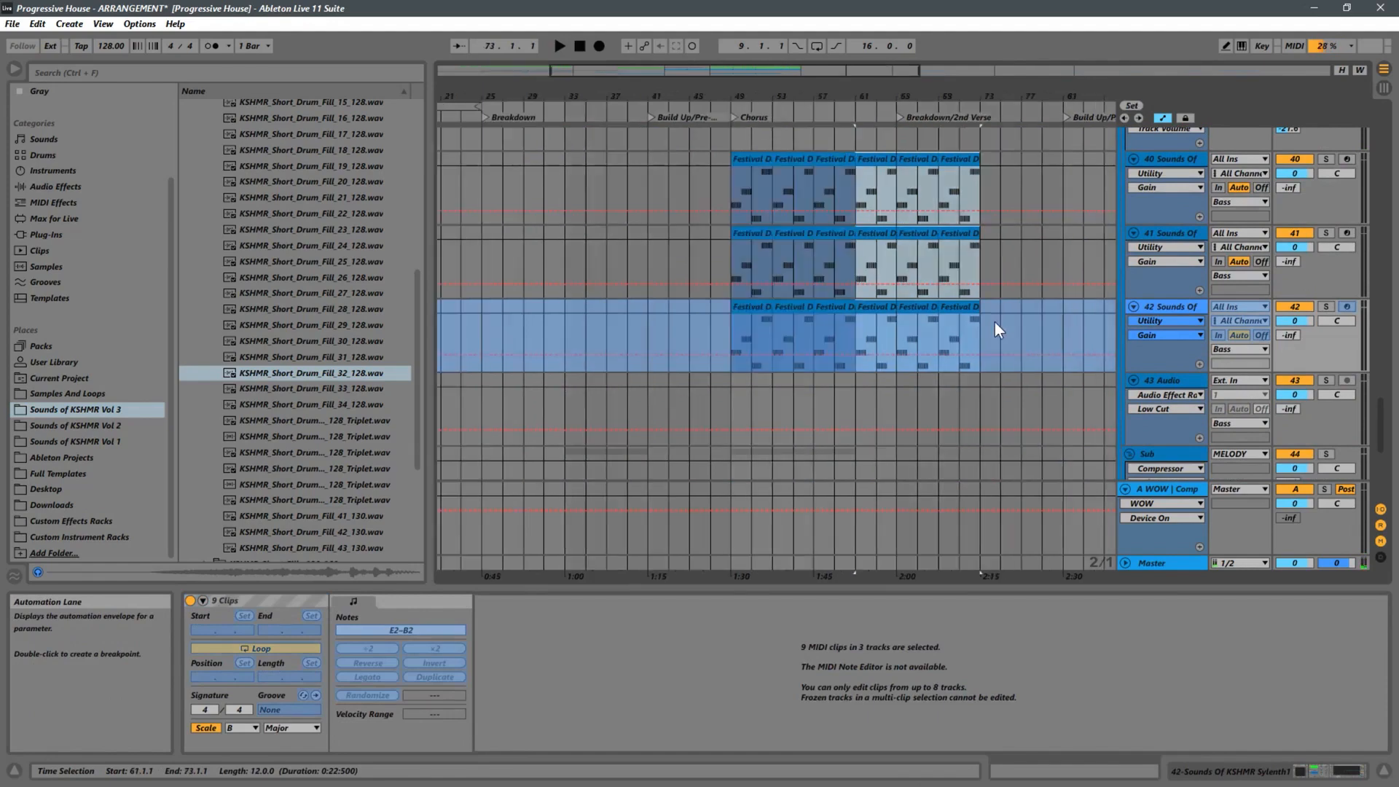
Step: Play from bar 61 and duplicate the SubLab track's three Chorus clips in bars 49 to 61 so they continue from bar 61
click(853, 195)
key(space)
scroll(925, 230, down, 3)
scroll(940, 252, down, 4)
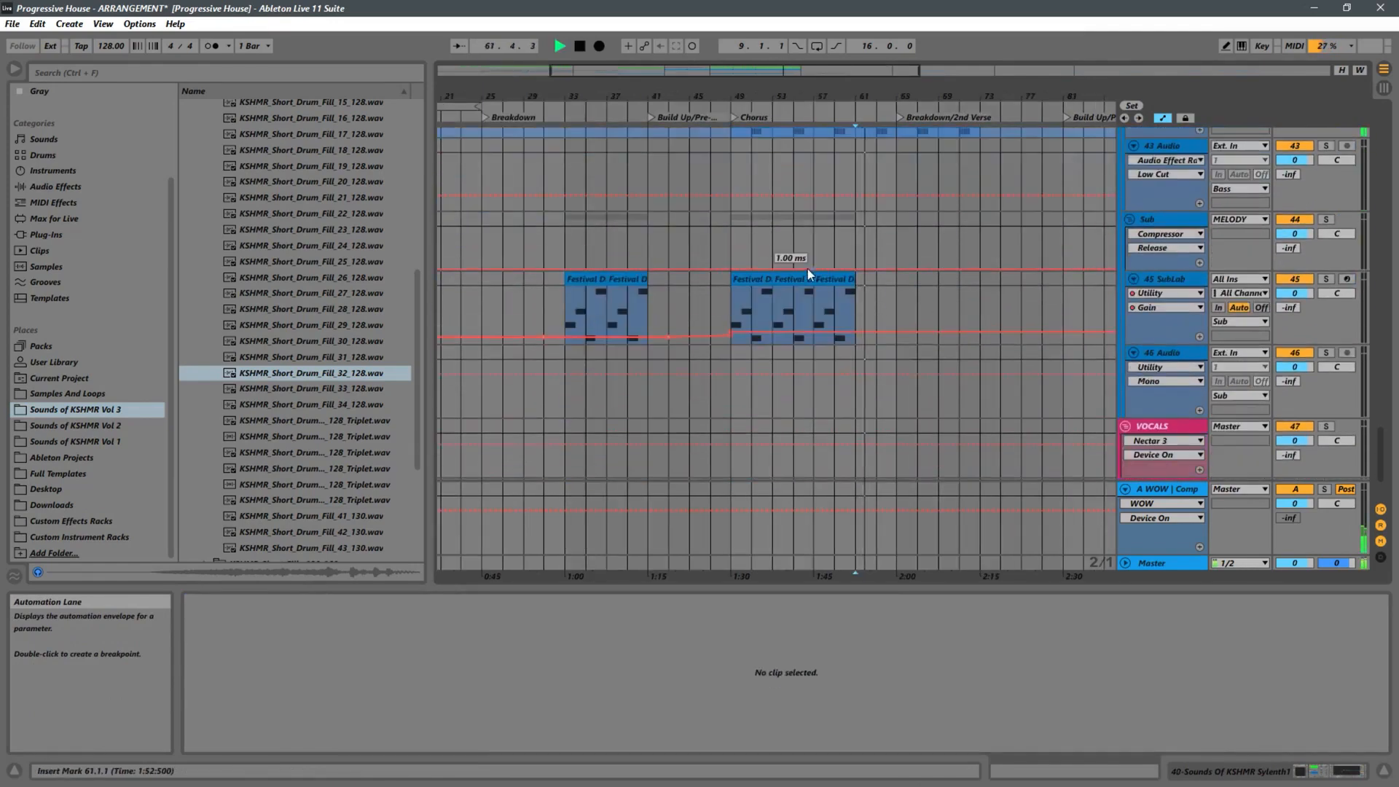
drag(732, 309, 851, 278)
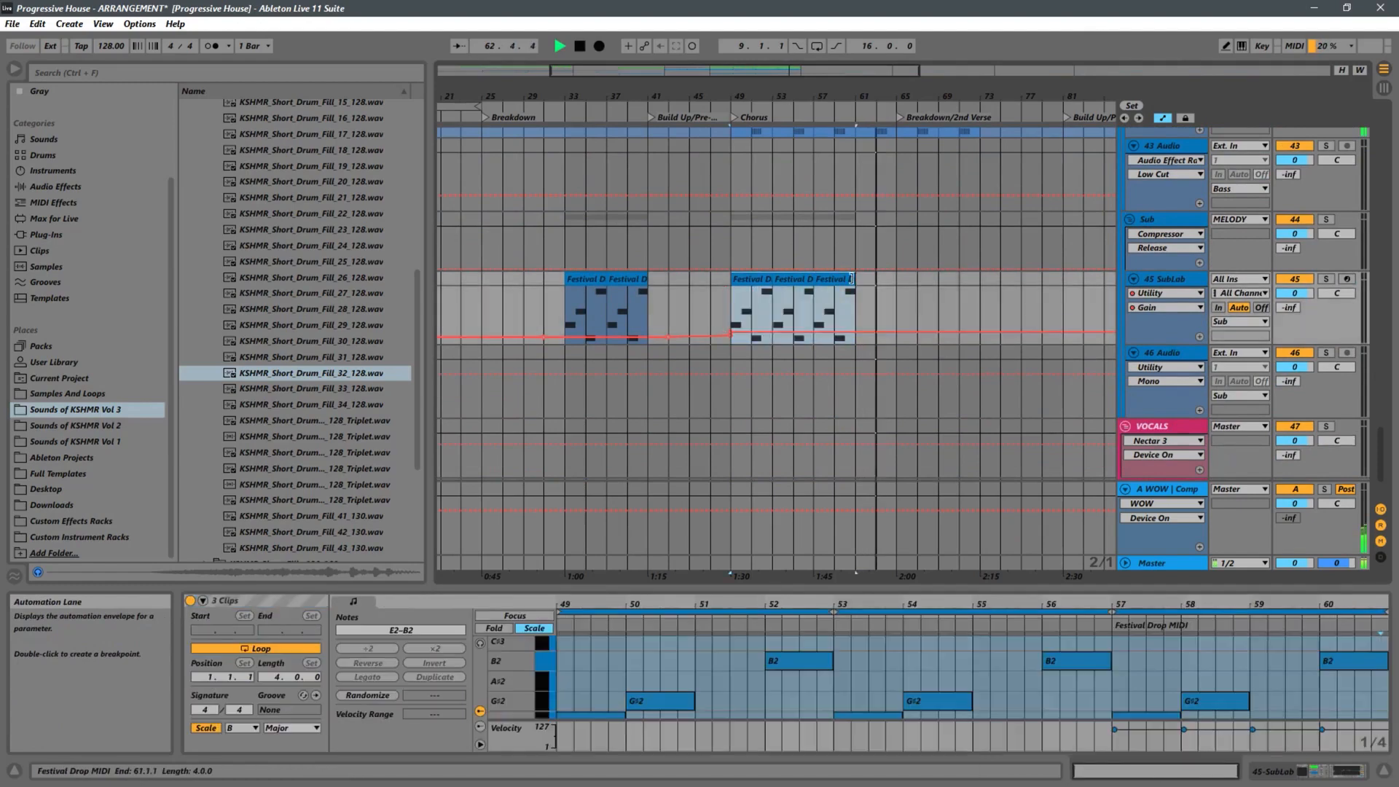
key(ctrl+d)
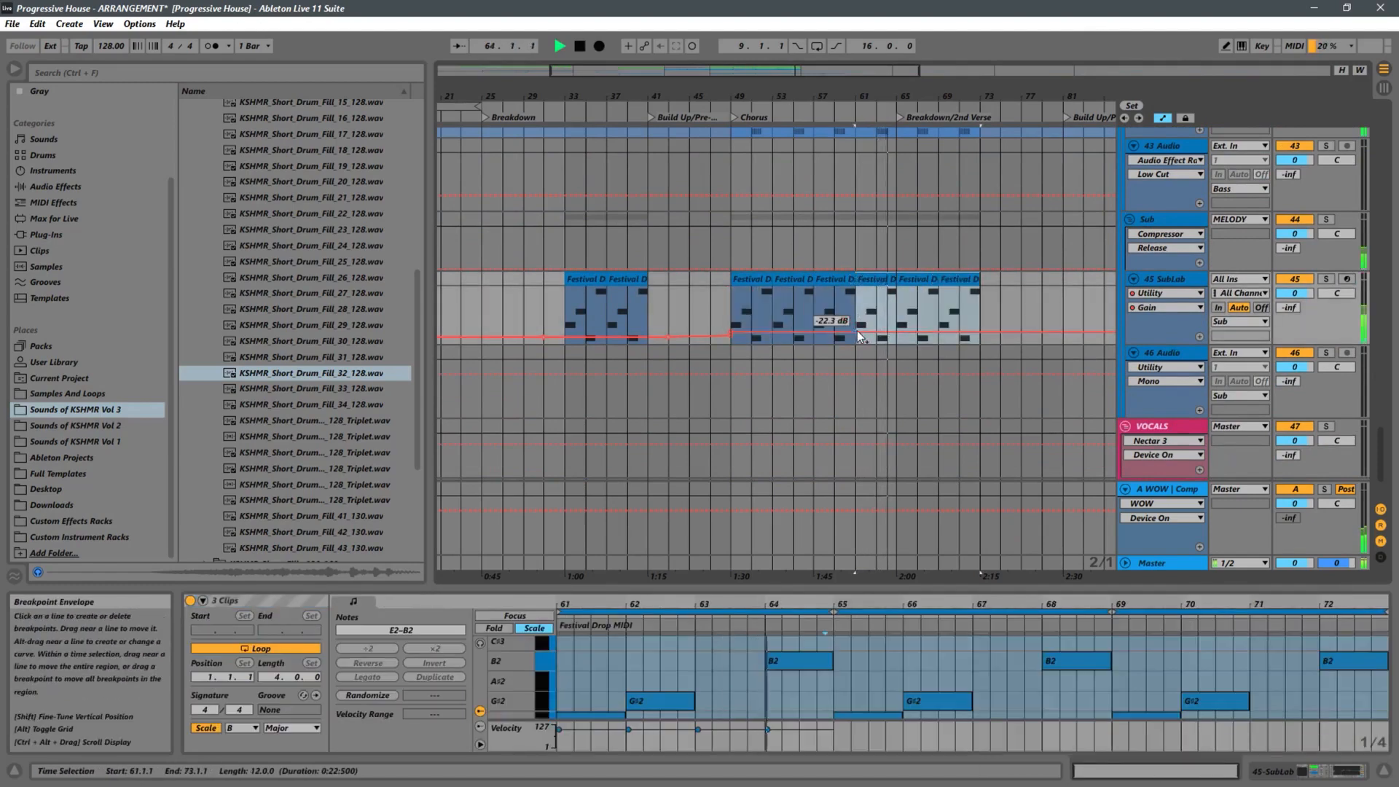
Step: Stop playback, place the insert marker at bar 49 and examine the bass, instrument and synth tracks around the Chorus
scroll(961, 269, up, 6)
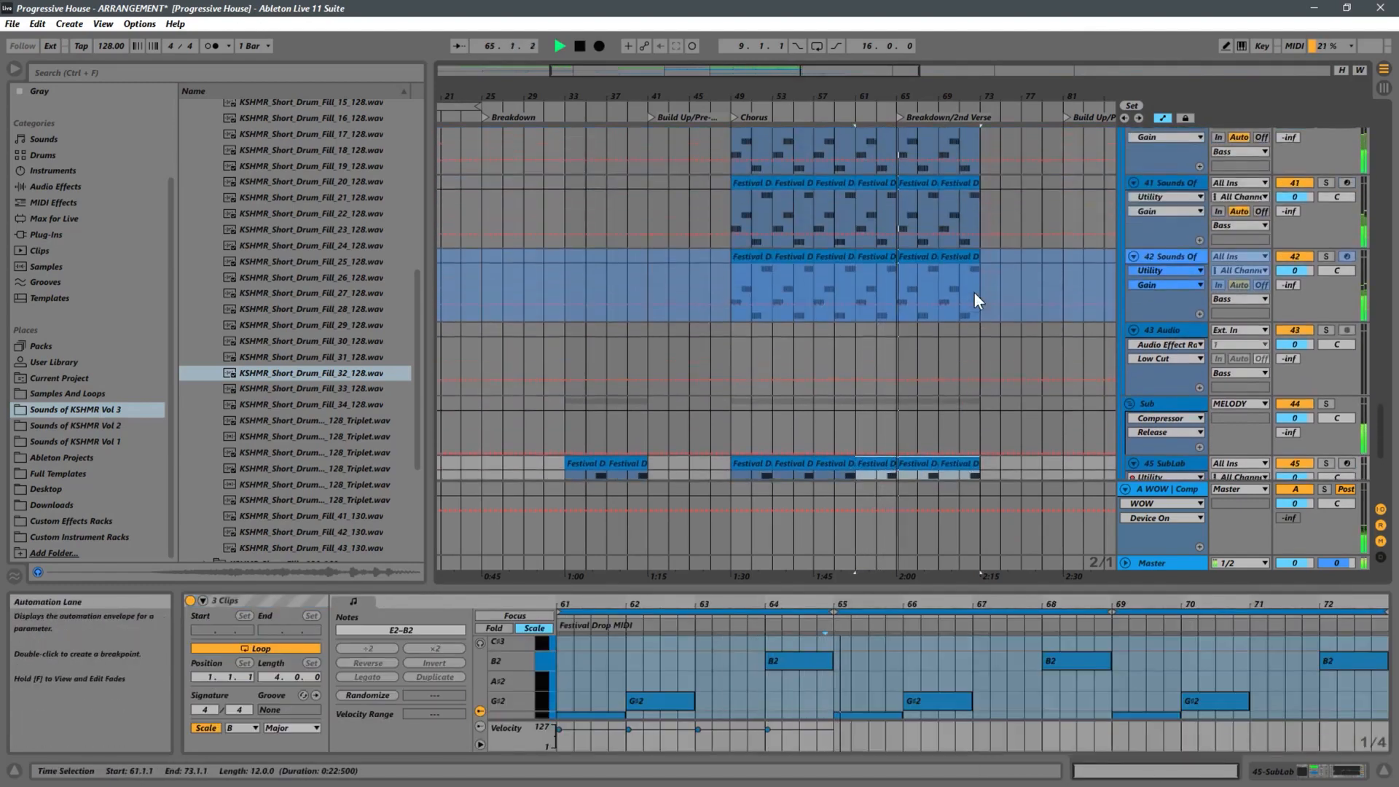
scroll(973, 291, up, 4)
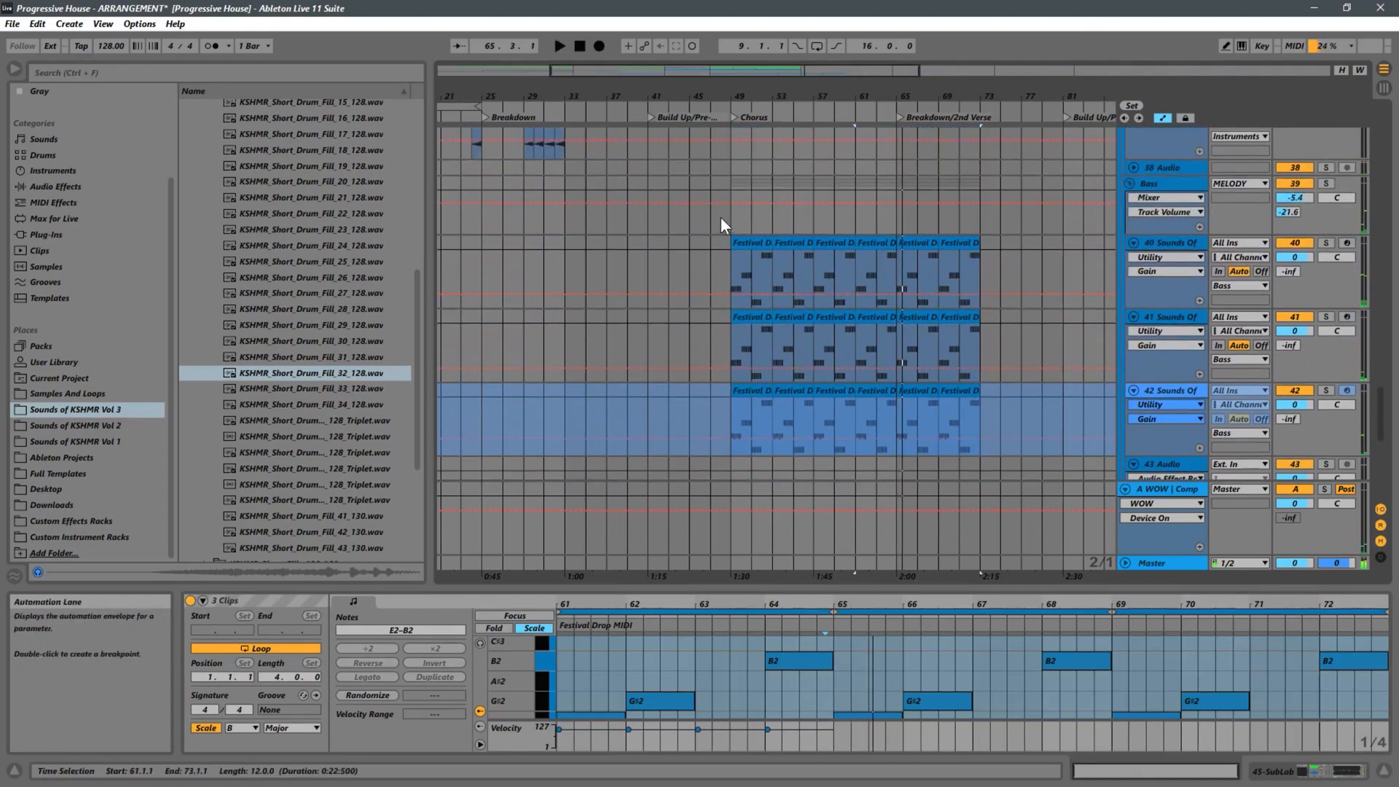
click(729, 219)
scroll(781, 229, up, 10)
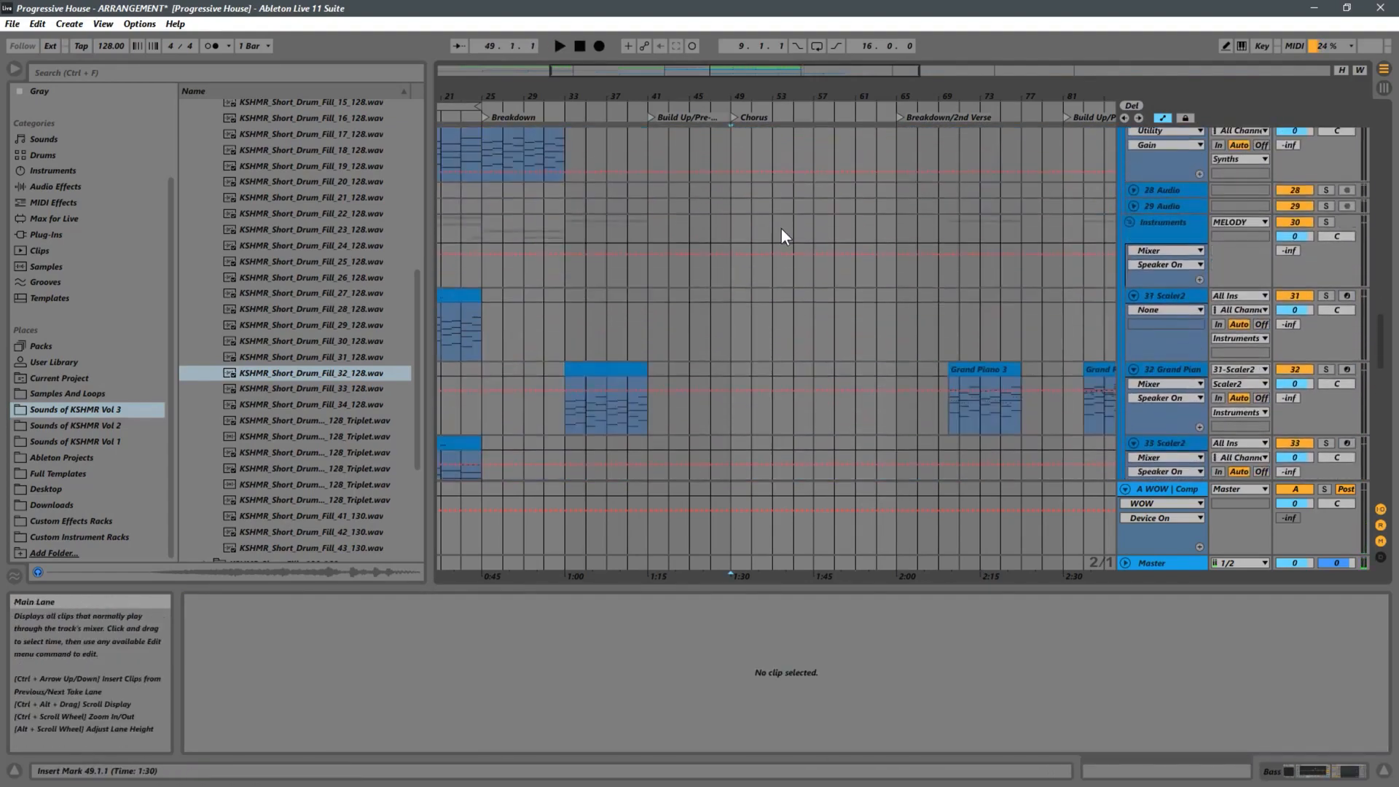
scroll(781, 228, up, 8)
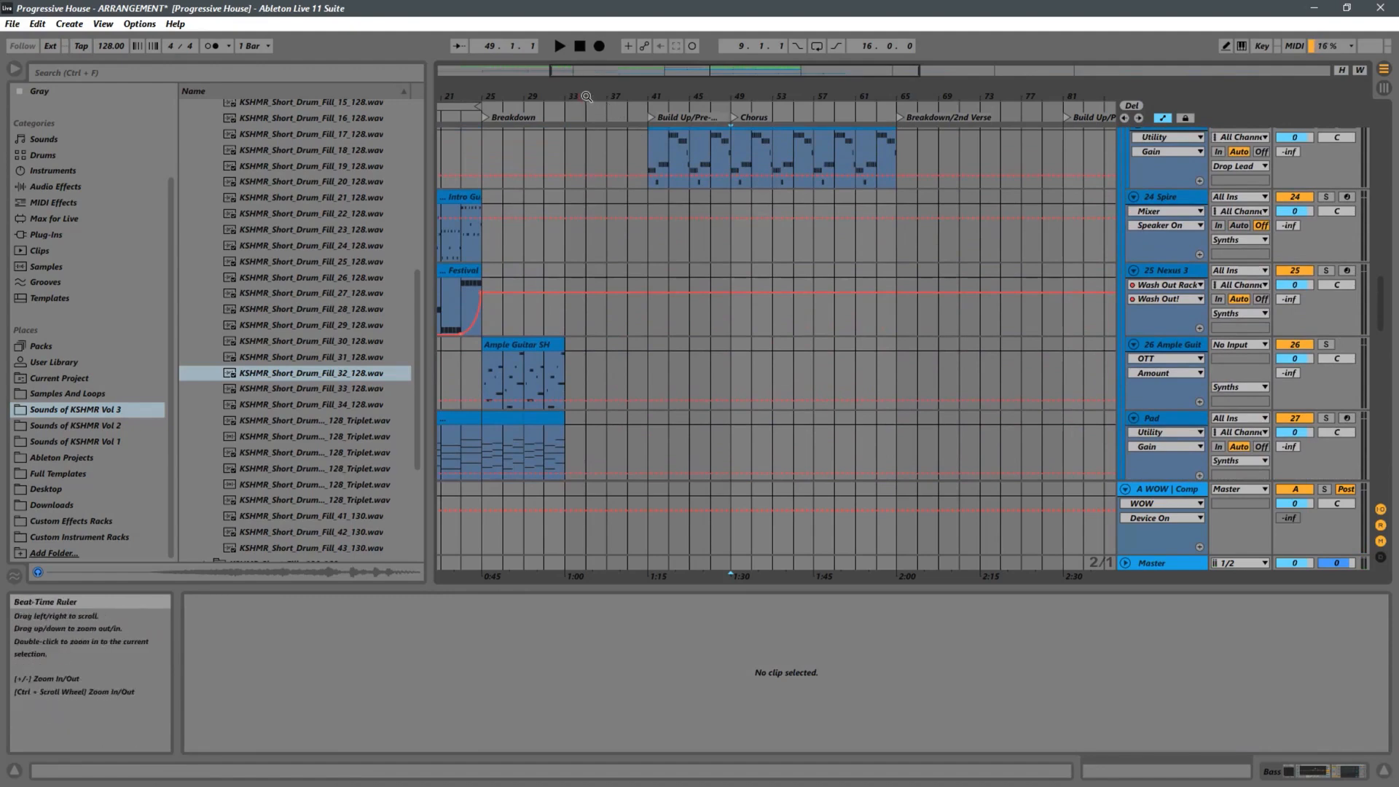
Step: Examine the Nexus 3 track from bar 9 and the Fills track's layout across the whole arrangement
drag(586, 96, 931, 25)
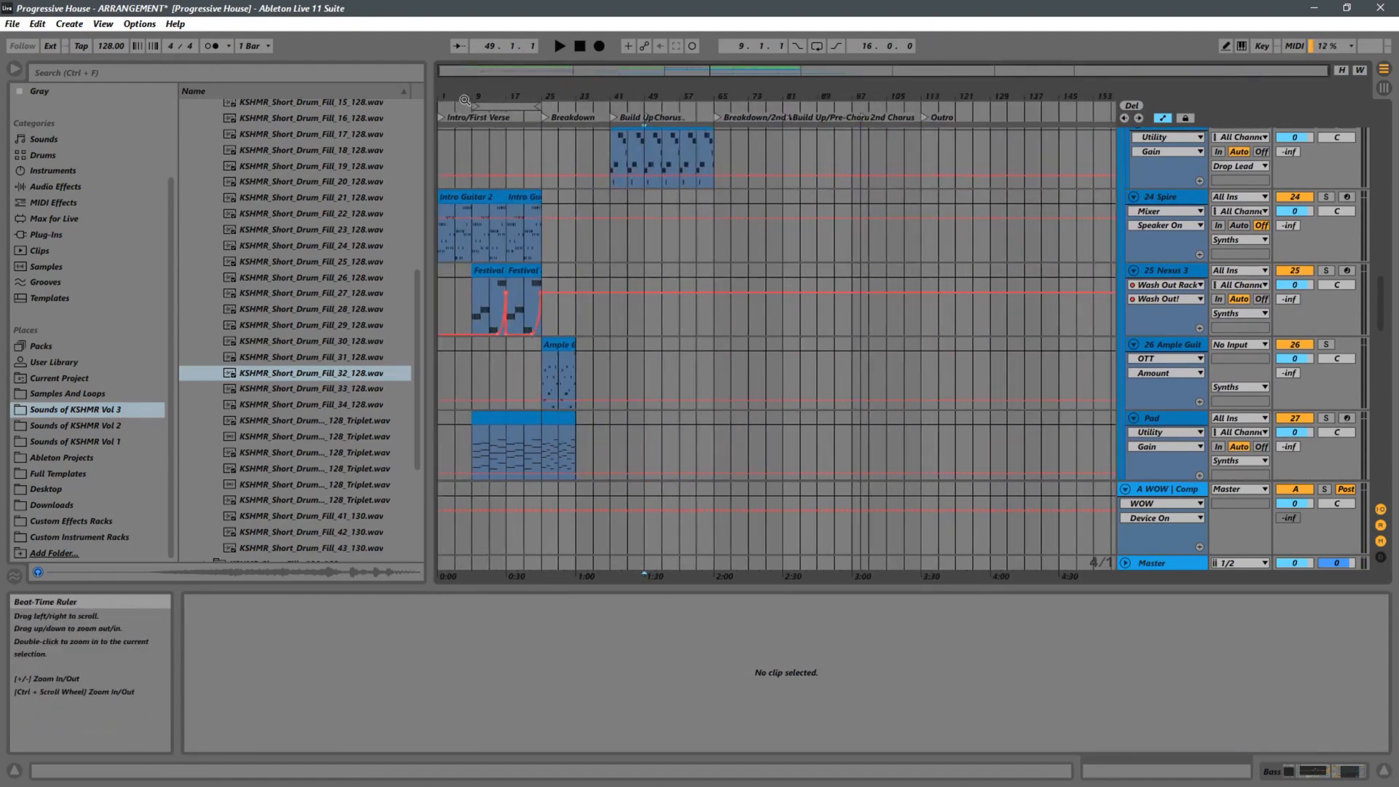
drag(464, 99, 538, 218)
click(526, 308)
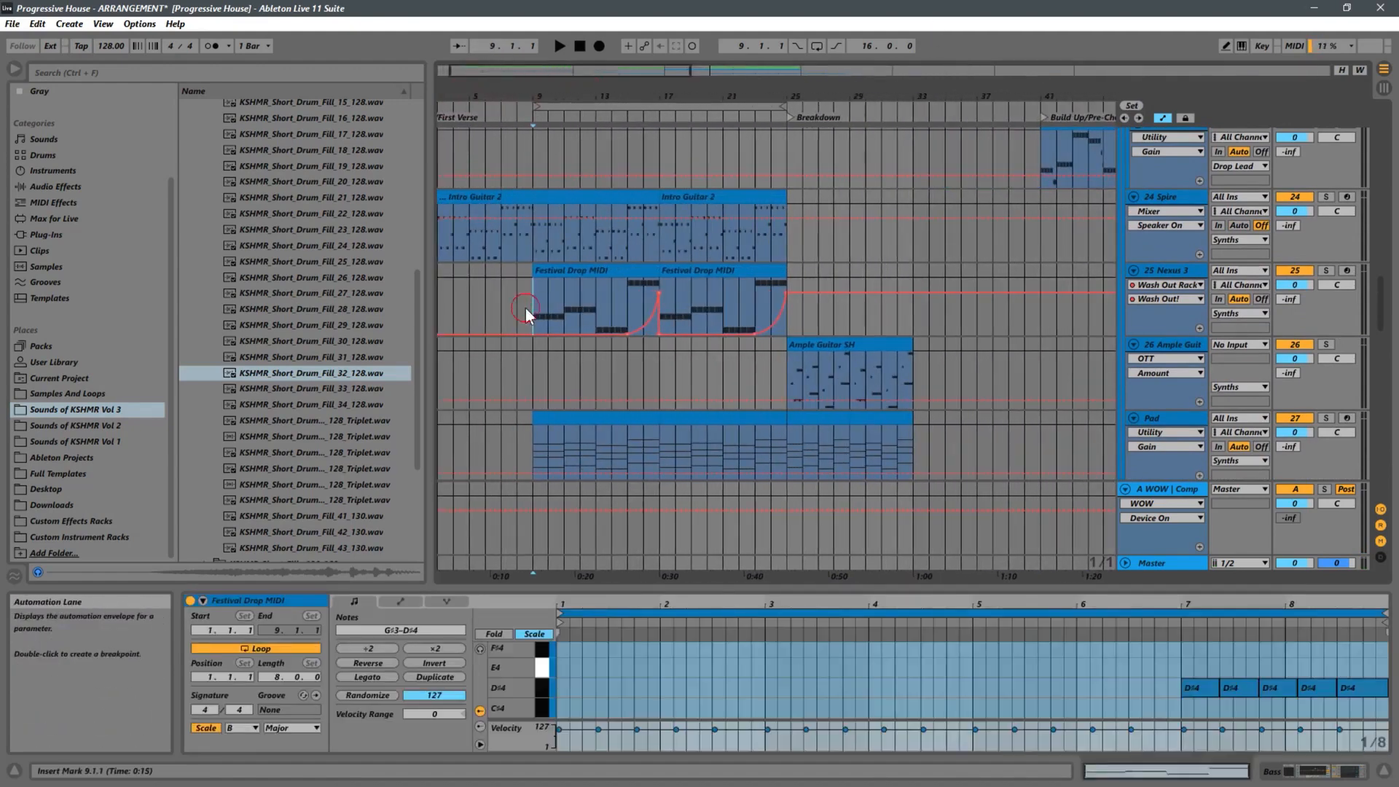
scroll(765, 284, up, 10)
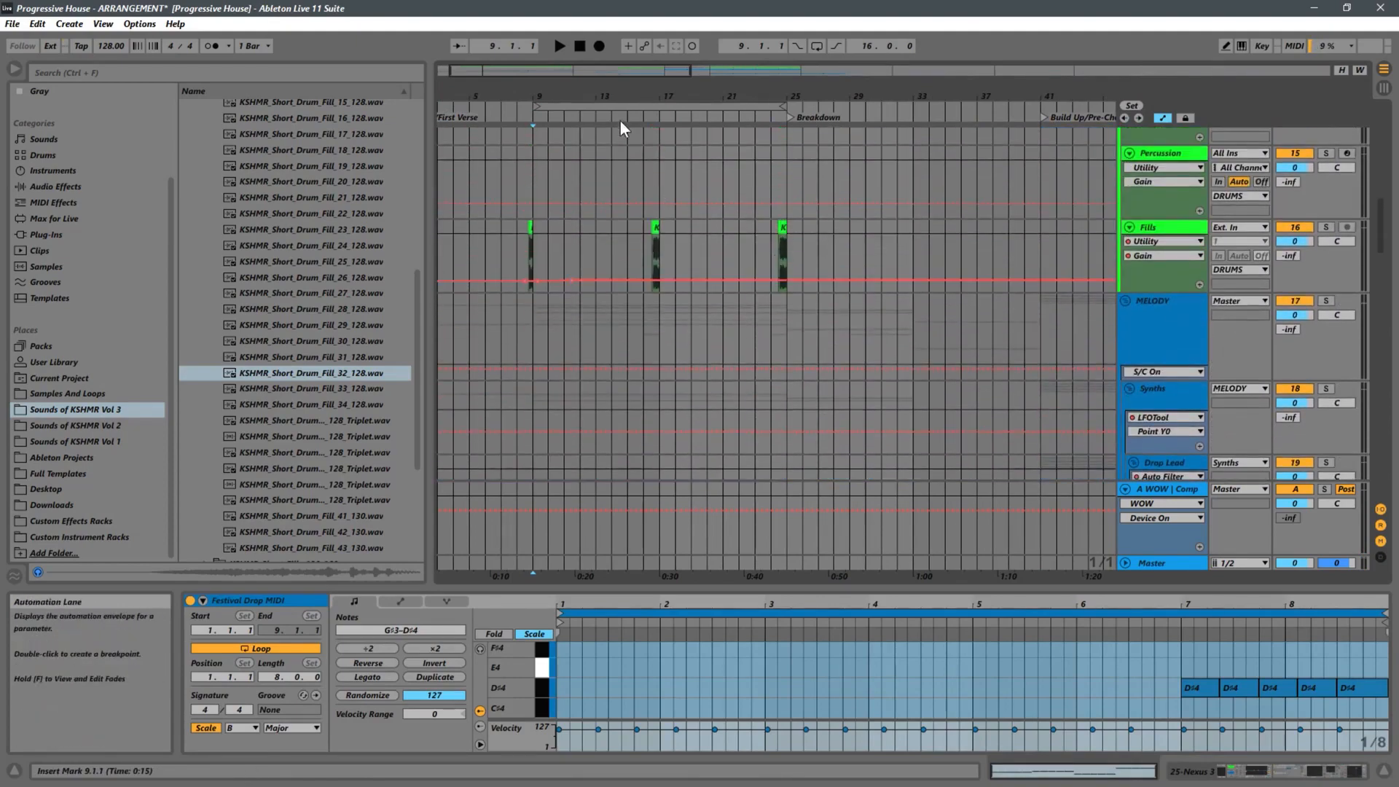
drag(522, 95, 565, 64)
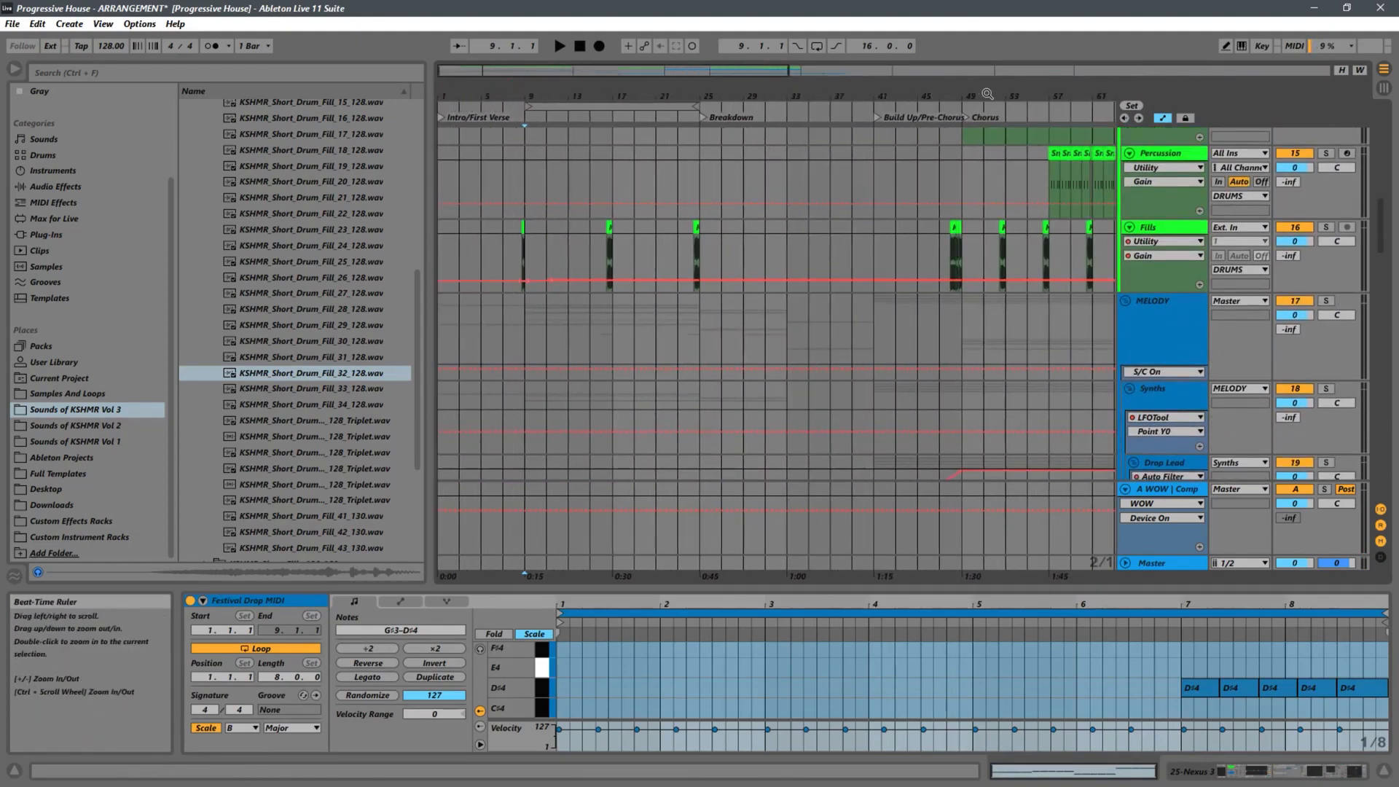
drag(987, 94, 728, 146)
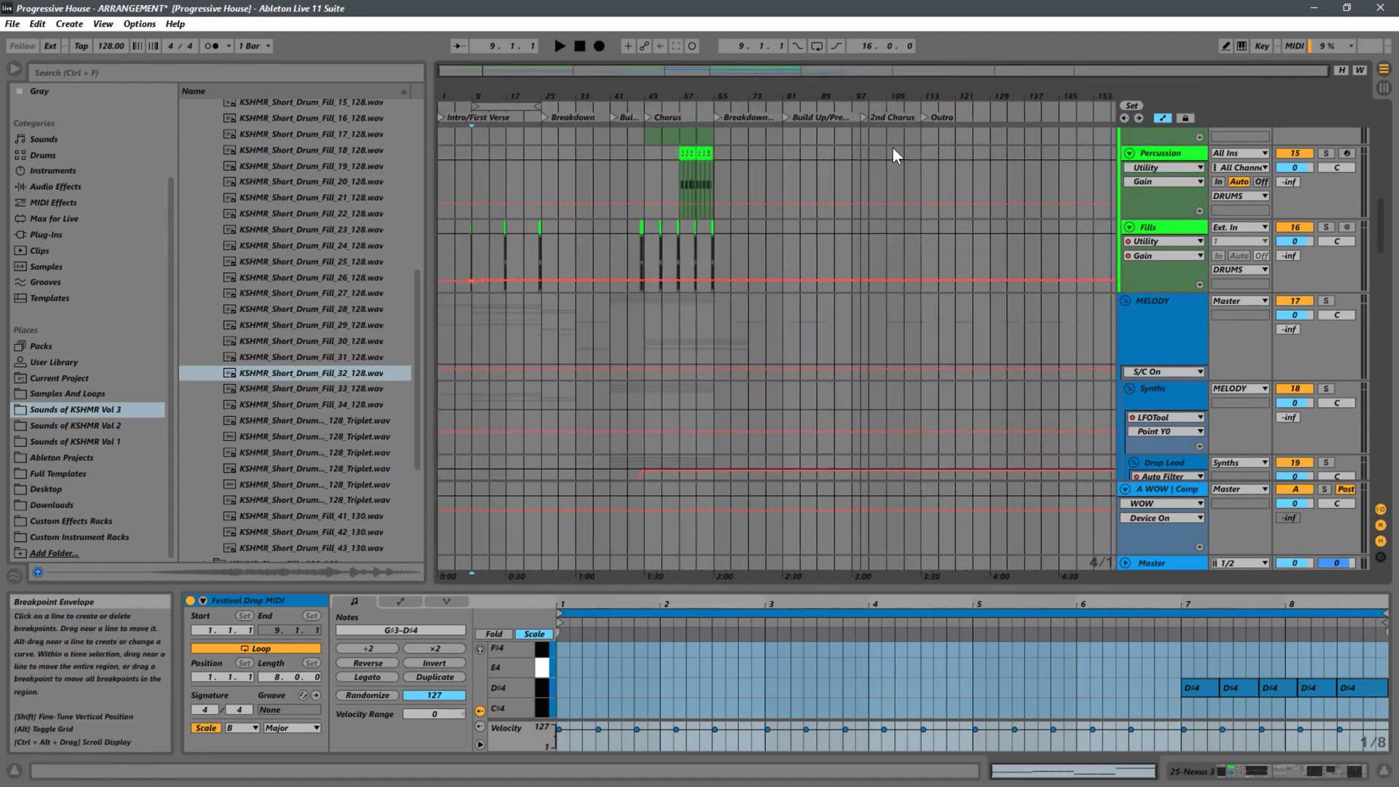